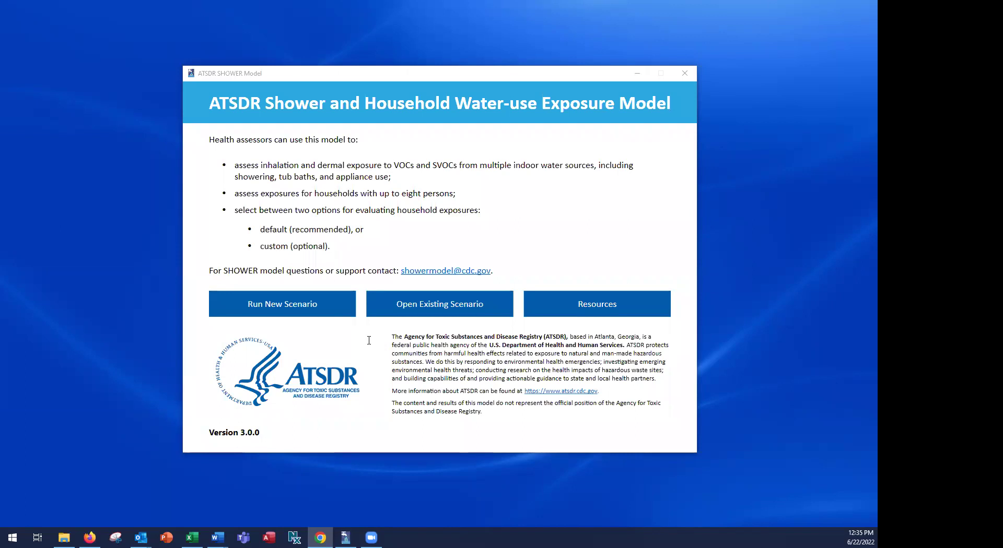
# - Start a new scenario with the site name "Example Site" and keep the recommended default scenario as simulation type
pyautogui.click(329, 301)
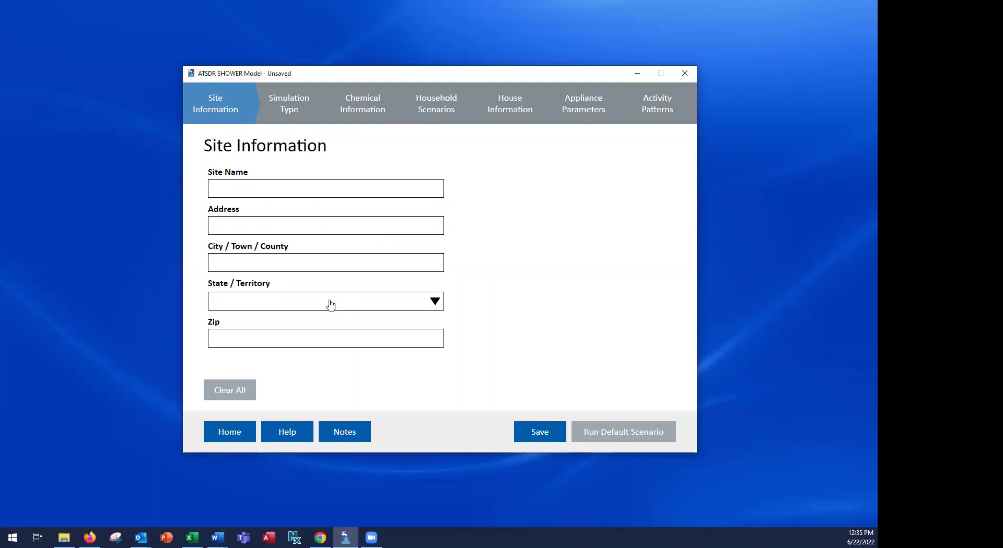
pyautogui.click(232, 183)
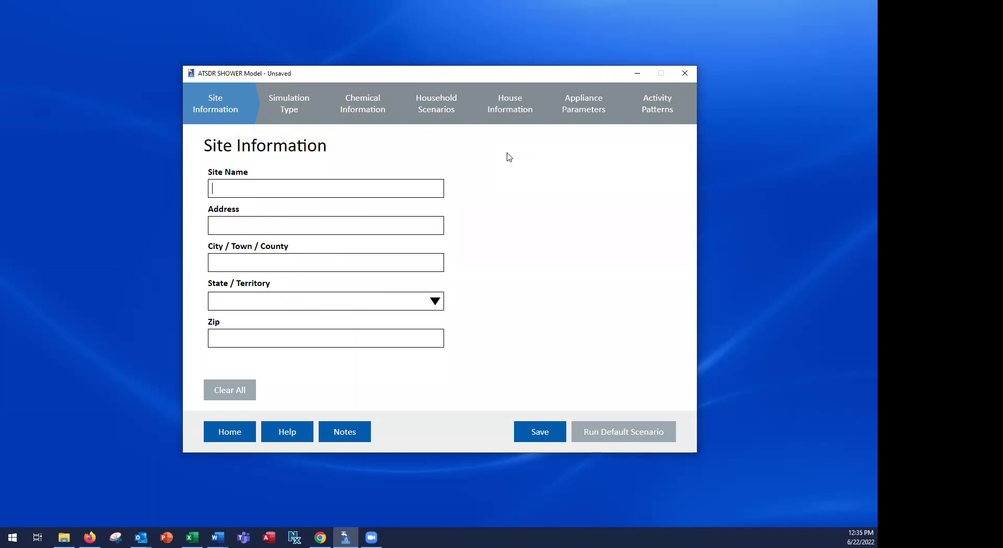
pyautogui.write('Exa')
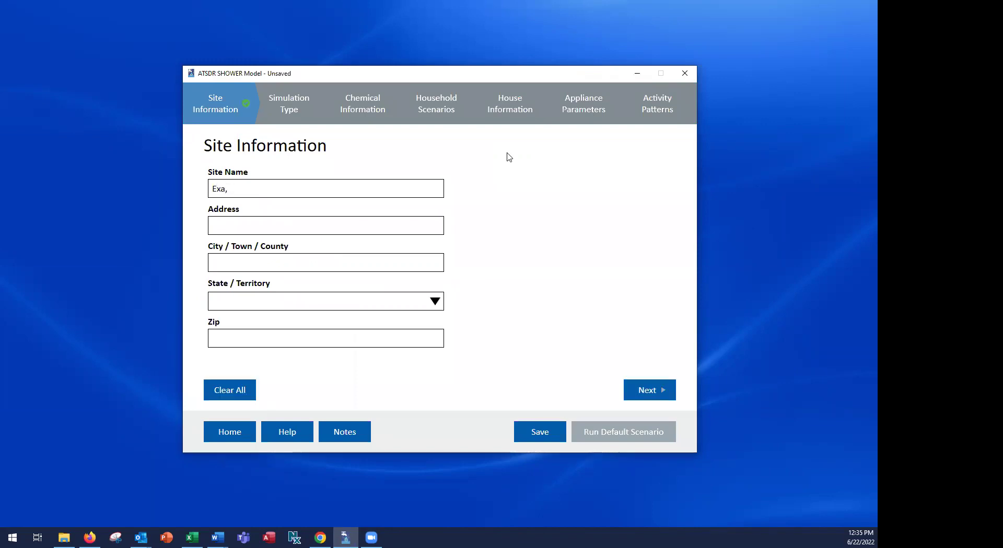
pyautogui.write('mple Site')
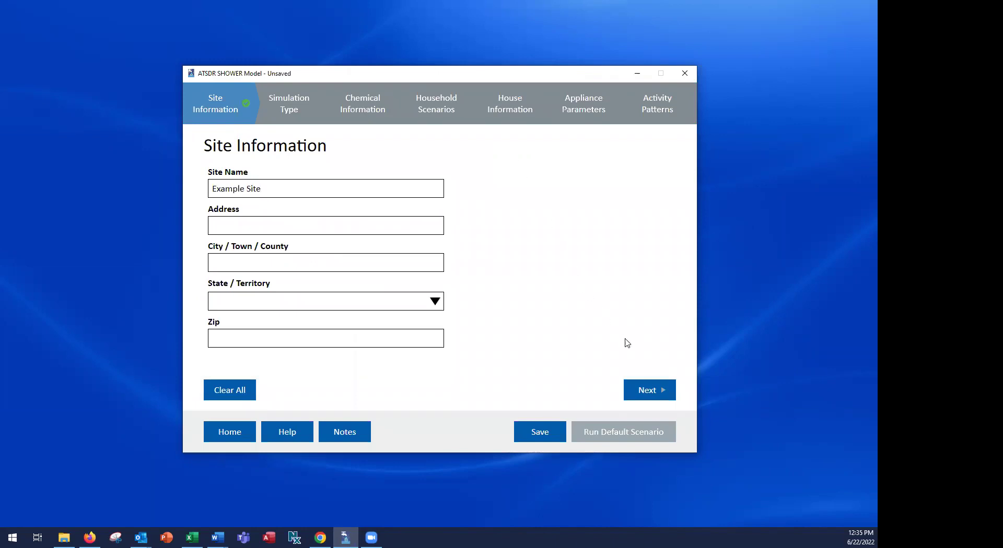
pyautogui.click(648, 396)
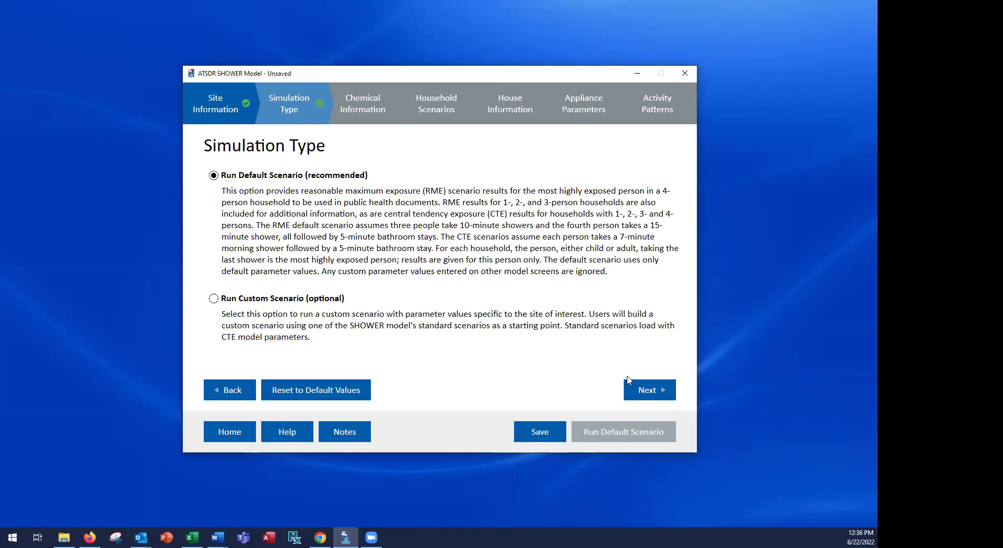
pyautogui.click(635, 390)
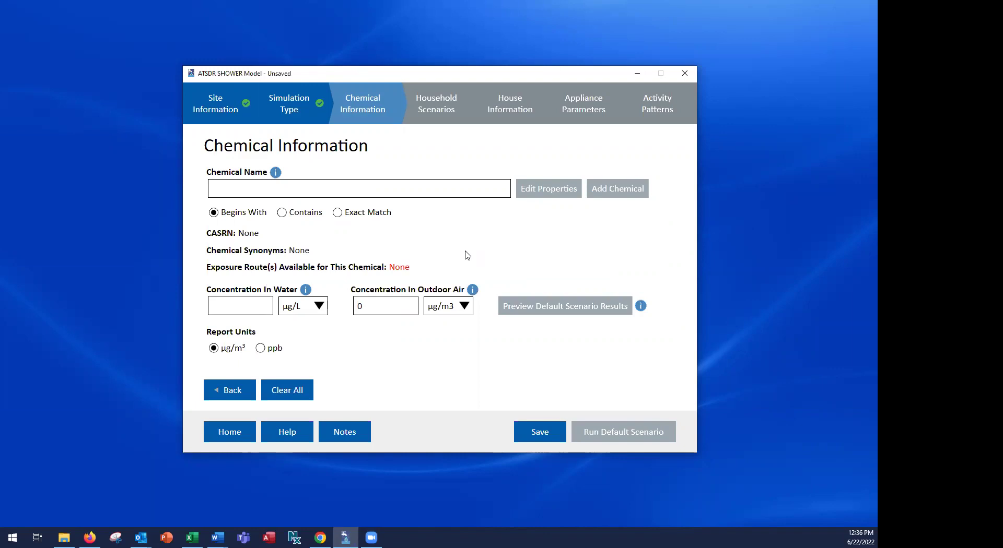
# - Choose Tetrachloroethylene (PCE) as the chemical with a water concentration of 100 µg/L and run the default scenario
pyautogui.click(297, 191)
pyautogui.write('PCE')
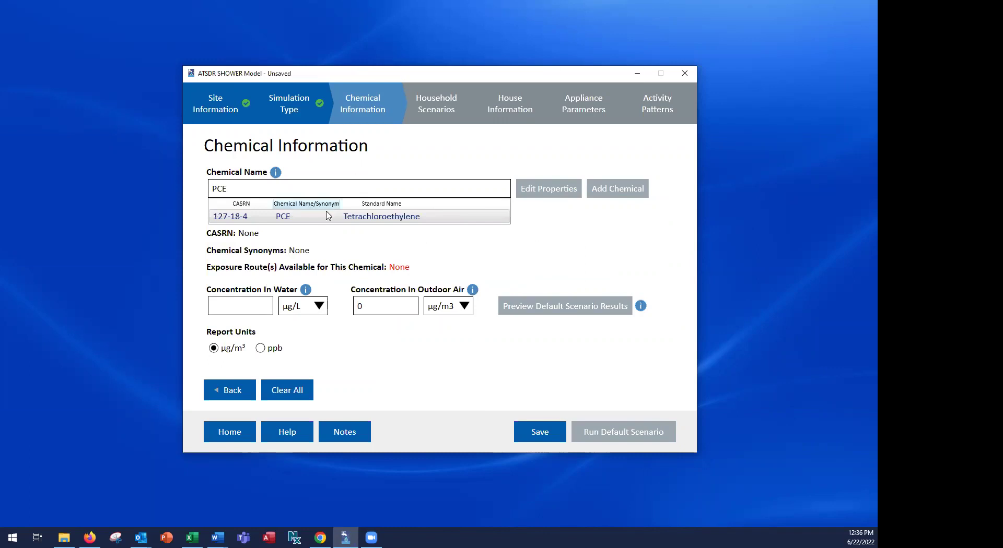
pyautogui.click(379, 222)
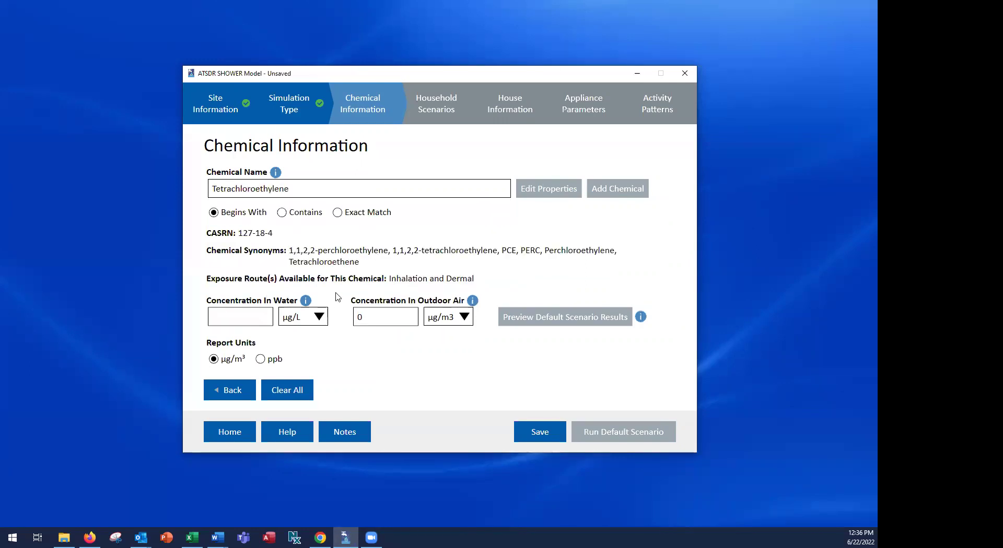
pyautogui.click(248, 312)
pyautogui.write('100')
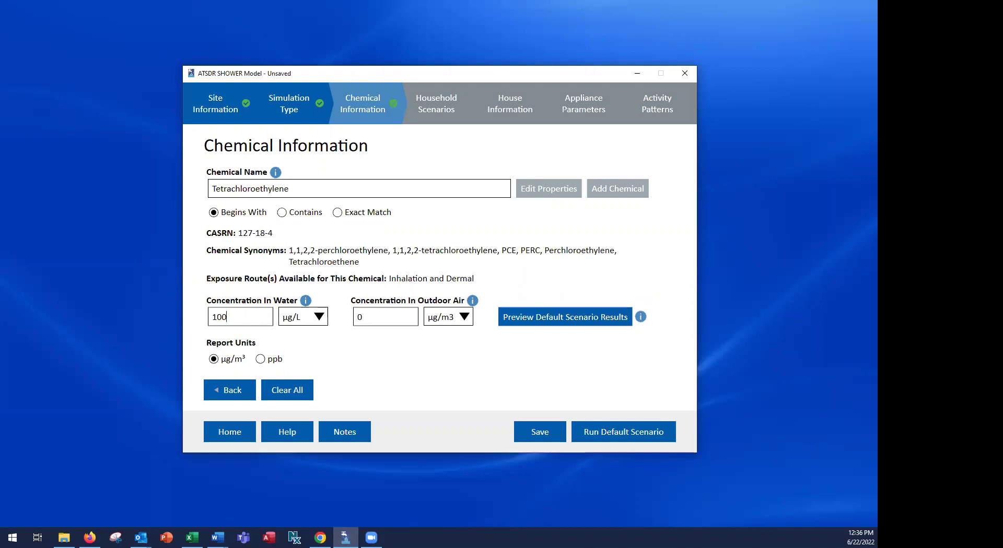
pyautogui.click(606, 434)
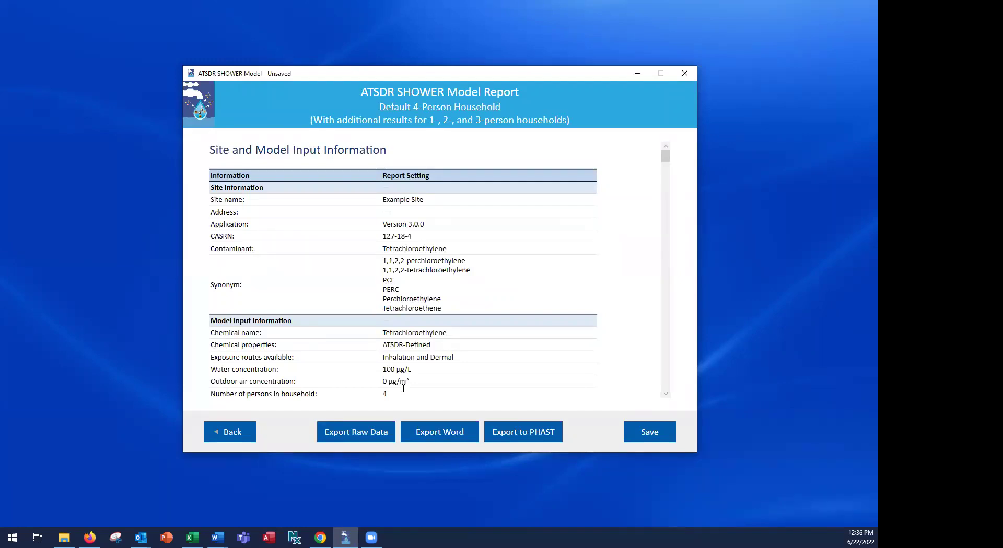
# - Export the report results for PHAST into the TrainingData folder on the Desktop, keeping the suggested file name
pyautogui.click(524, 433)
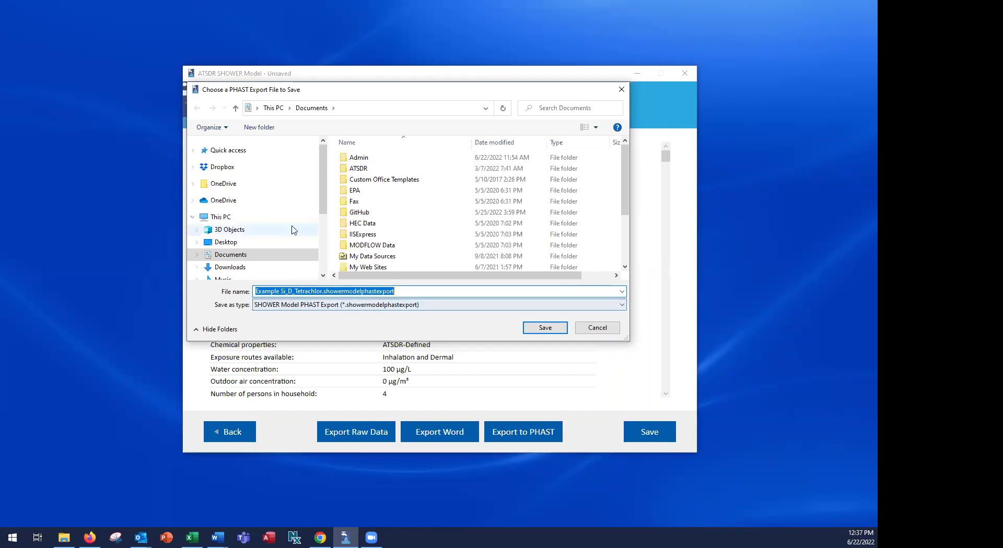
pyautogui.click(225, 247)
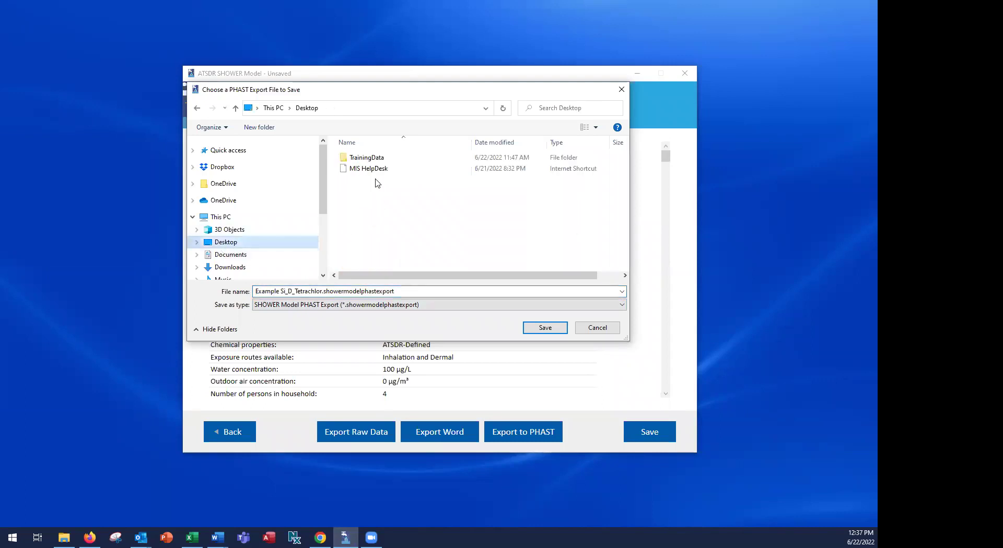
pyautogui.doubleClick(369, 157)
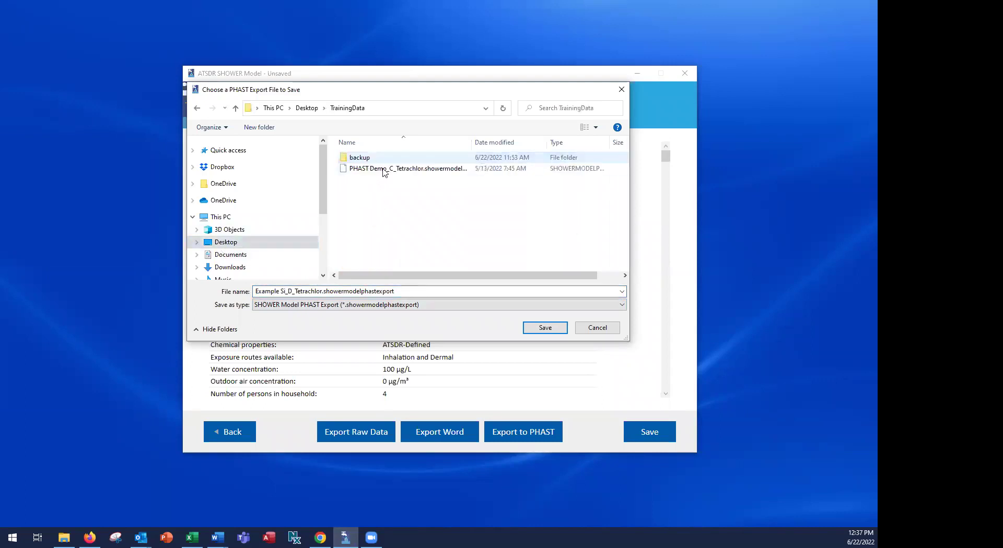
pyautogui.click(543, 328)
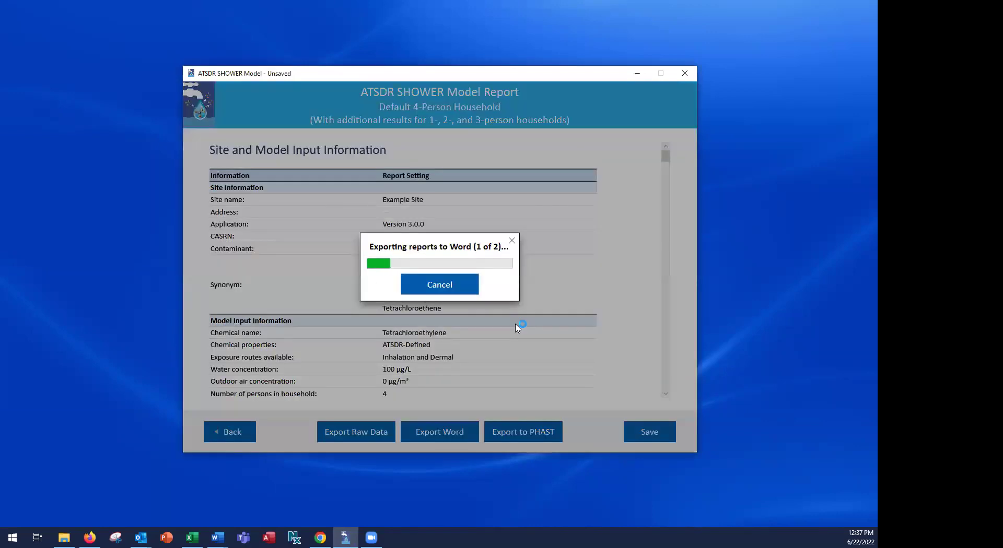
# - Switch to PHAST in Chrome, maximize the window and open the SHOWER Model inhalation, ingestion and dermal exposure calculator
pyautogui.moveTo(320, 538)
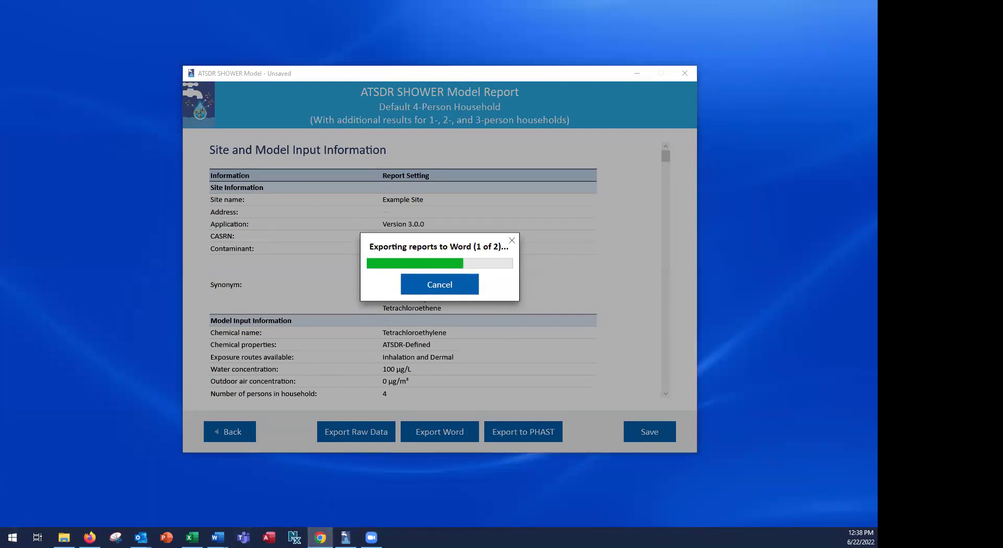
pyautogui.hotkey('alt', 'Tab')
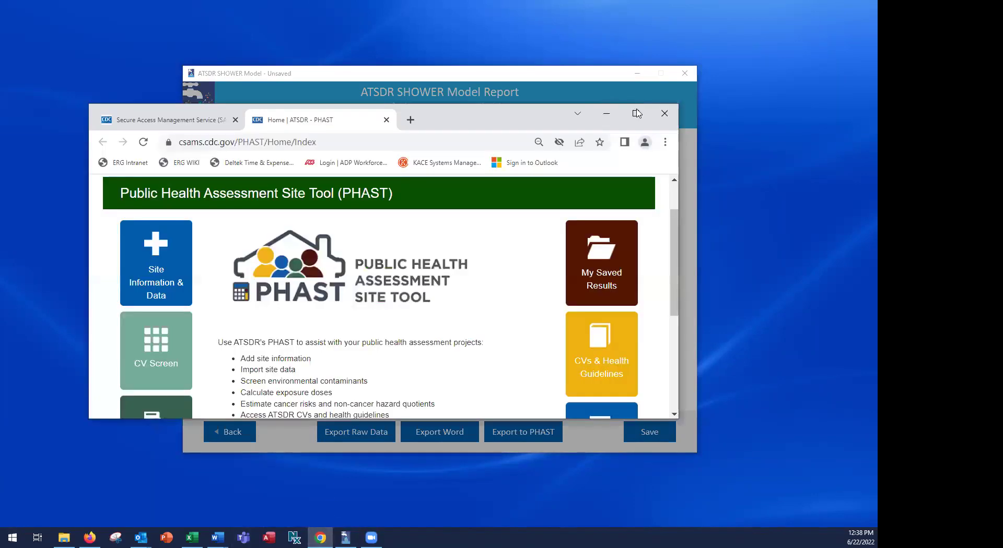
pyautogui.click(635, 114)
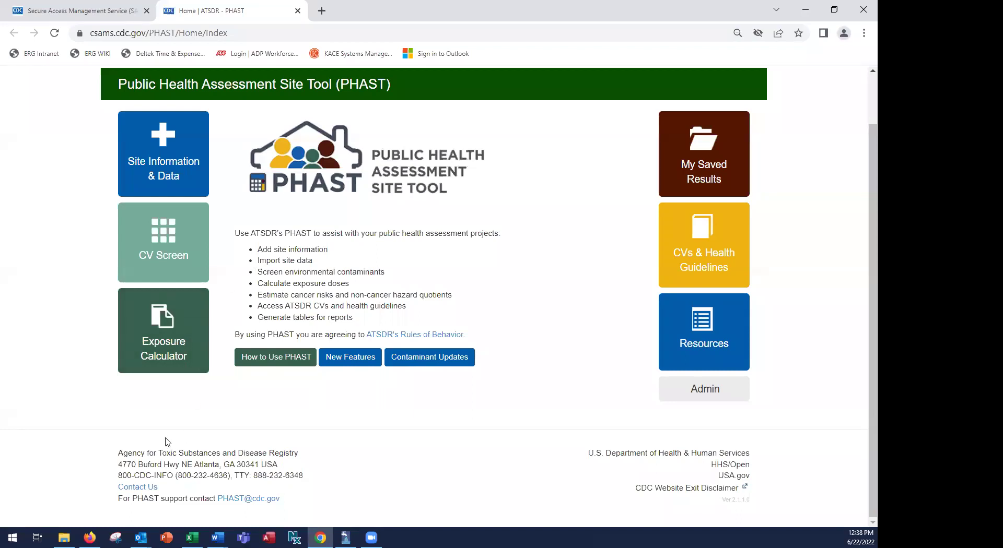
pyautogui.click(145, 365)
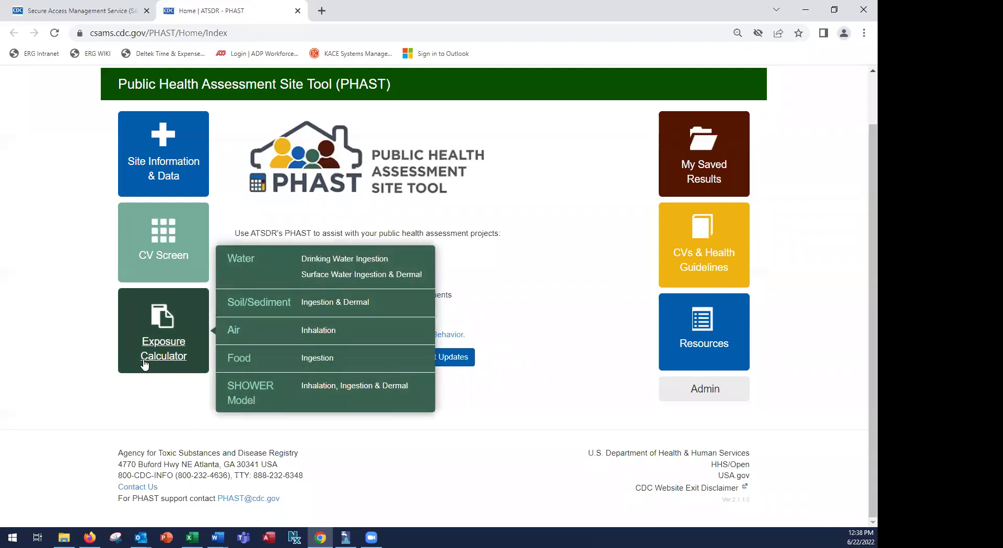
pyautogui.click(343, 386)
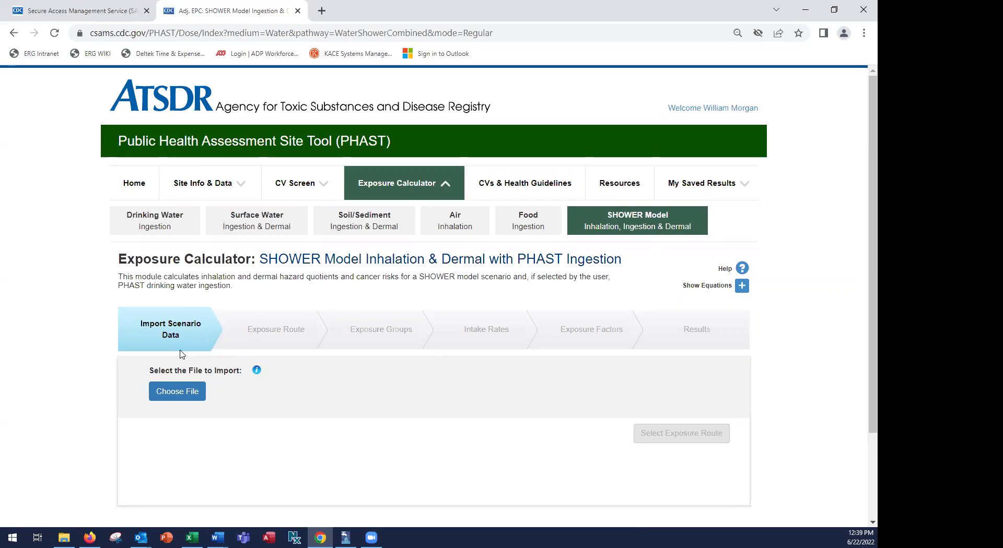
# - Import the scenario file "Example Si_D_Tetrachlor.showermodelphastexport" from the TrainingData folder
pyautogui.click(176, 392)
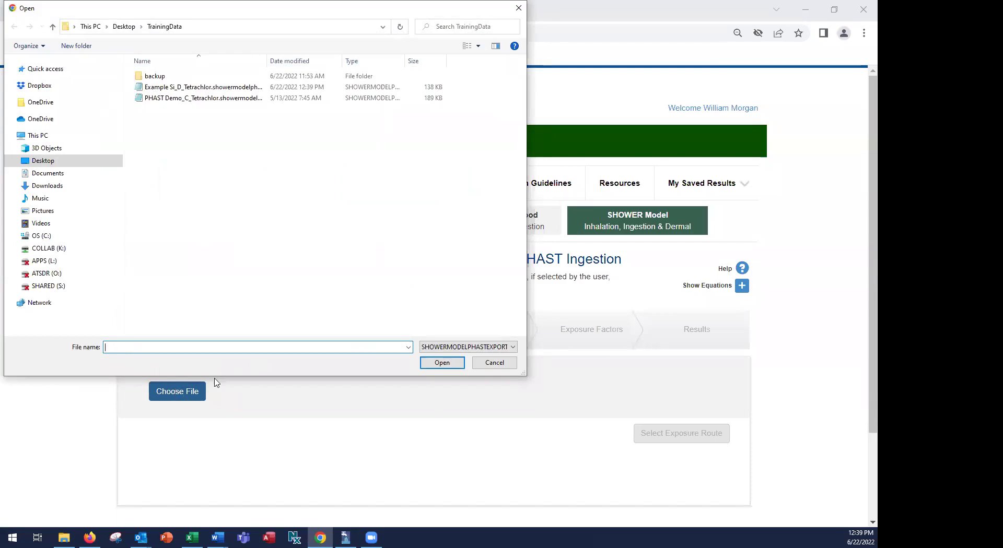
pyautogui.click(163, 89)
pyautogui.click(439, 363)
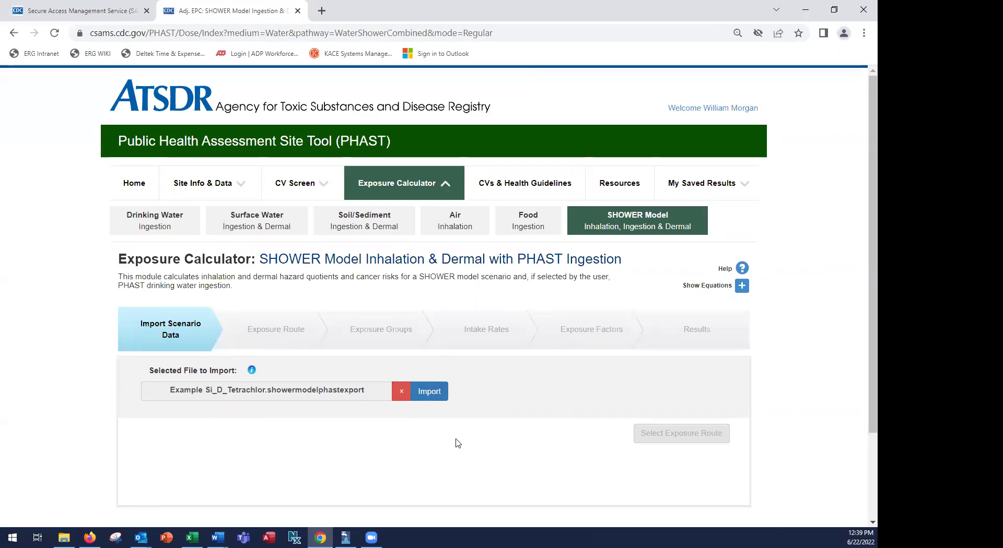
pyautogui.click(439, 398)
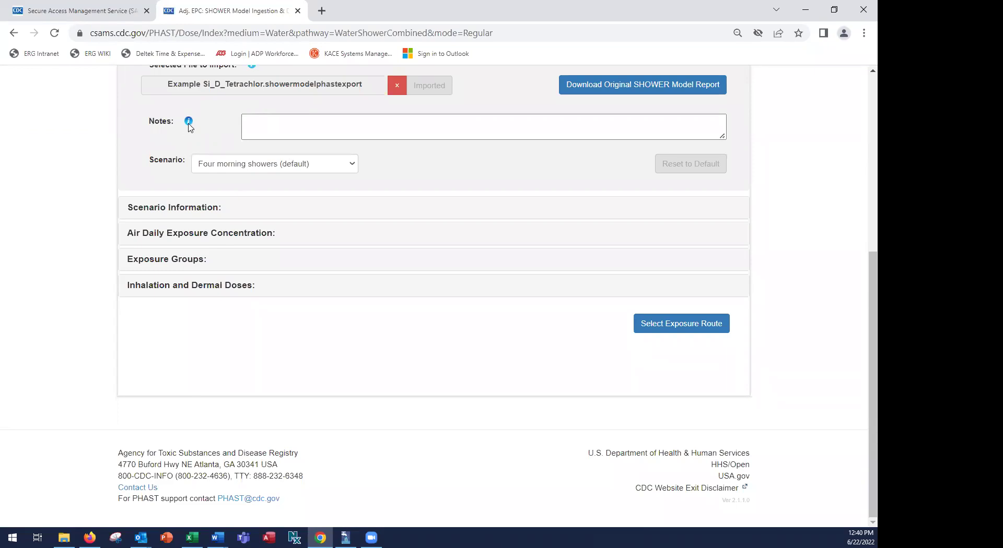
# - Read the help note for the Notes field and look through the available shower scenarios without changing the selection
pyautogui.click(188, 123)
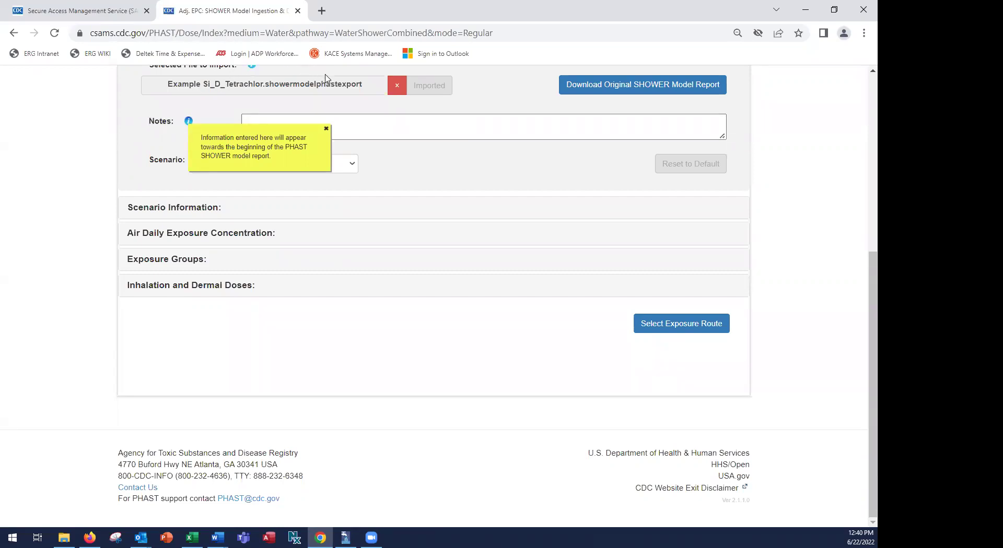
pyautogui.click(326, 130)
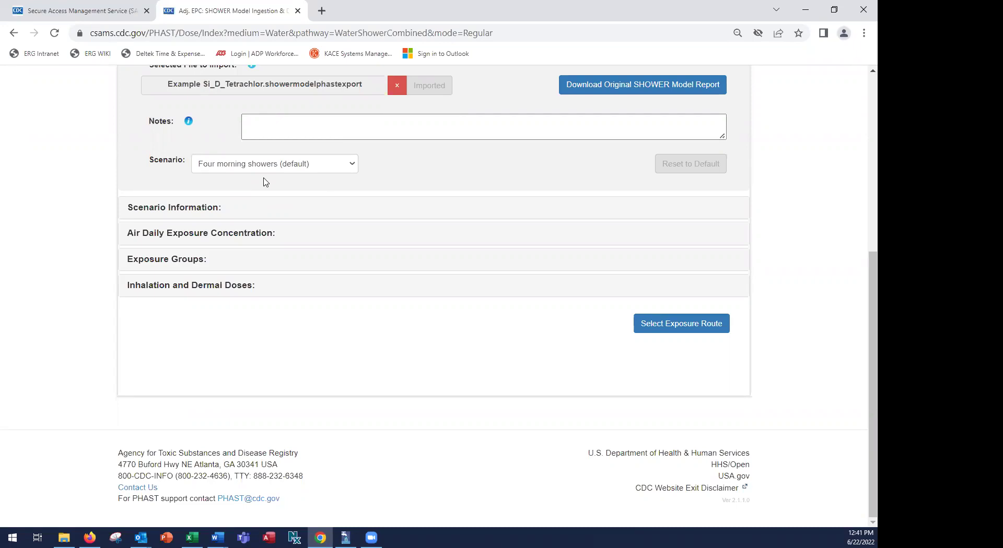
pyautogui.click(304, 165)
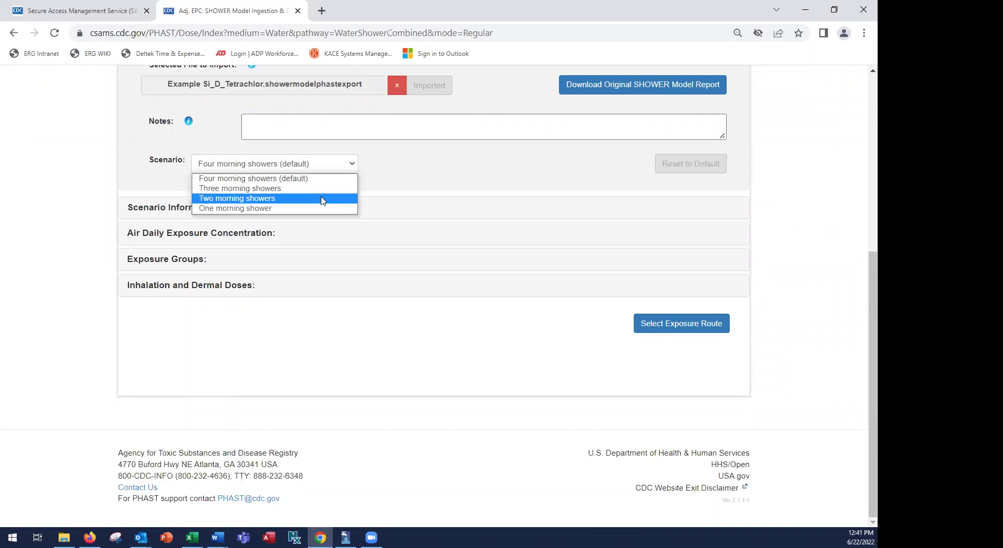
pyautogui.click(411, 171)
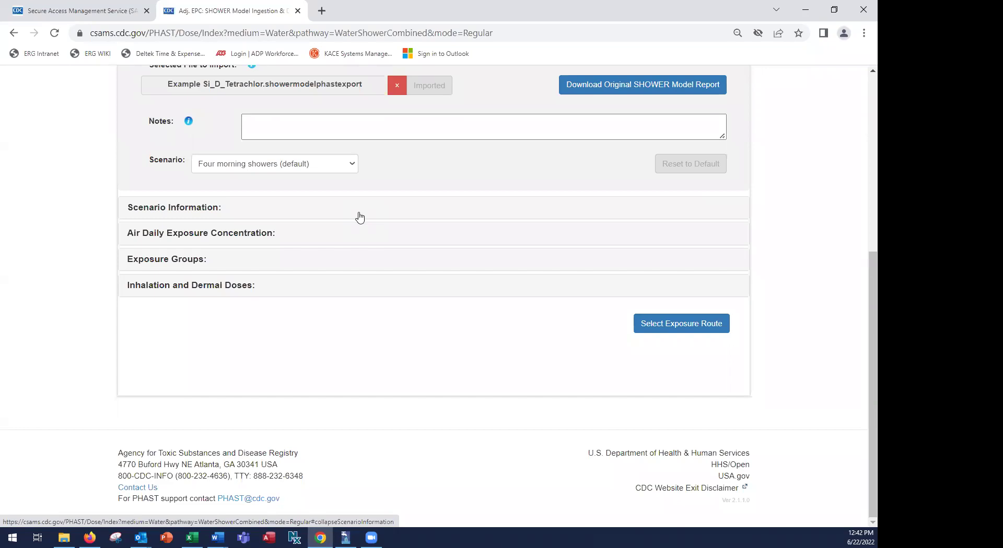
# - Review the imported scenario information, air daily exposure concentration, exposure groups, and inhalation and dermal doses
pyautogui.click(268, 212)
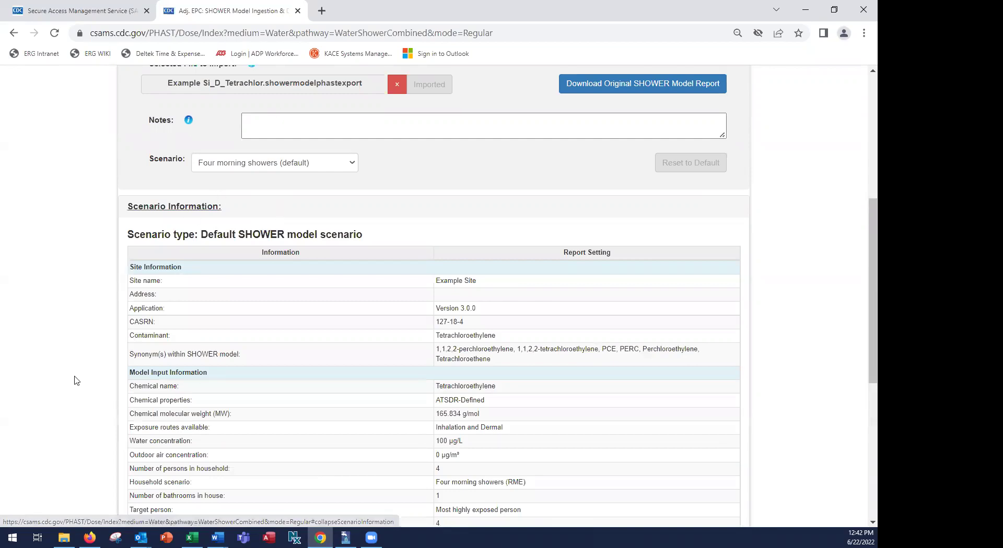
pyautogui.scroll(-2, 78, 373)
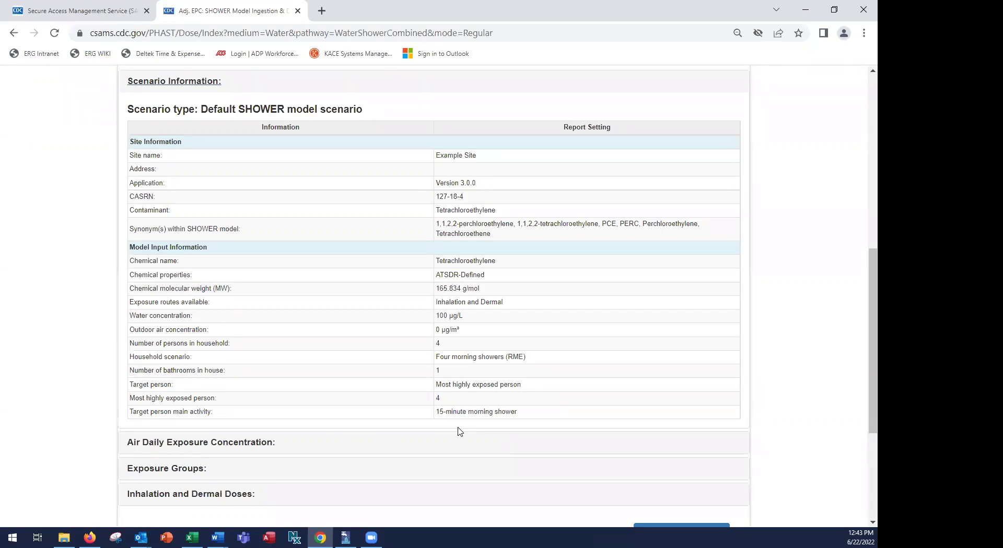
pyautogui.click(450, 442)
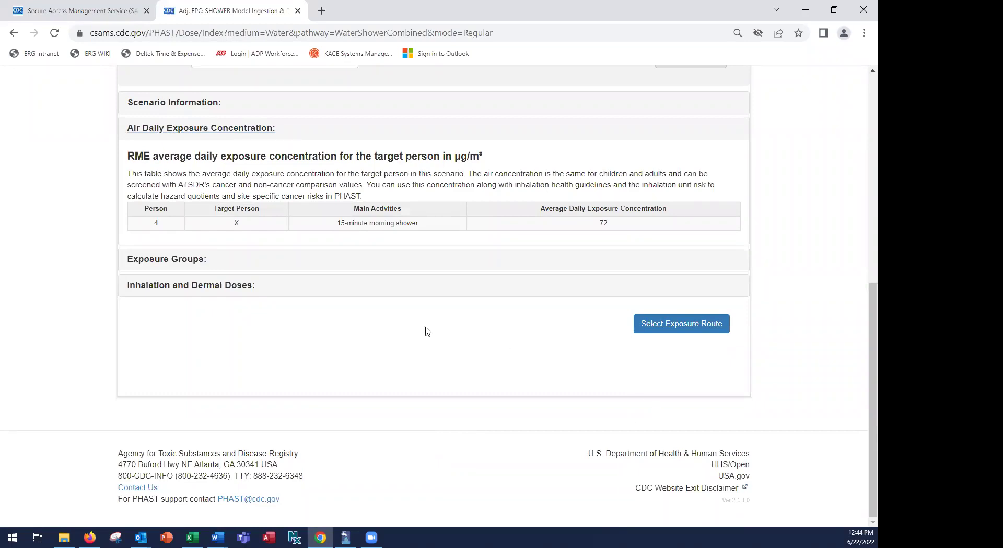
pyautogui.click(196, 261)
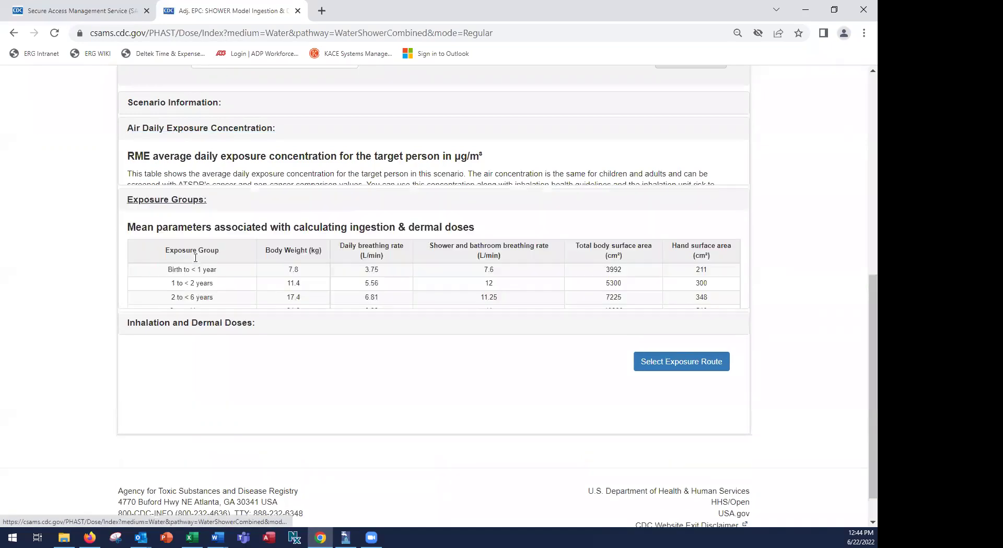
pyautogui.scroll(-1, 51, 342)
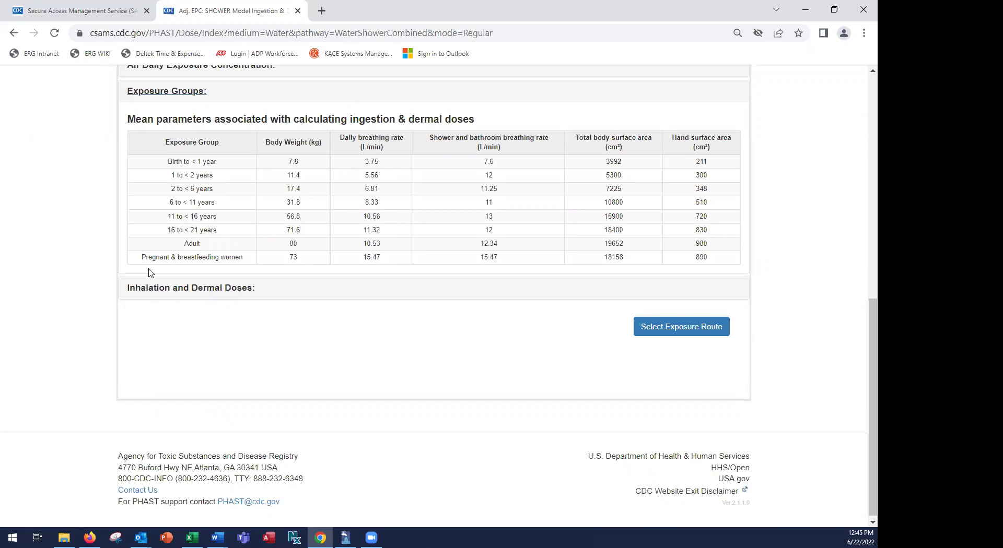
pyautogui.click(209, 291)
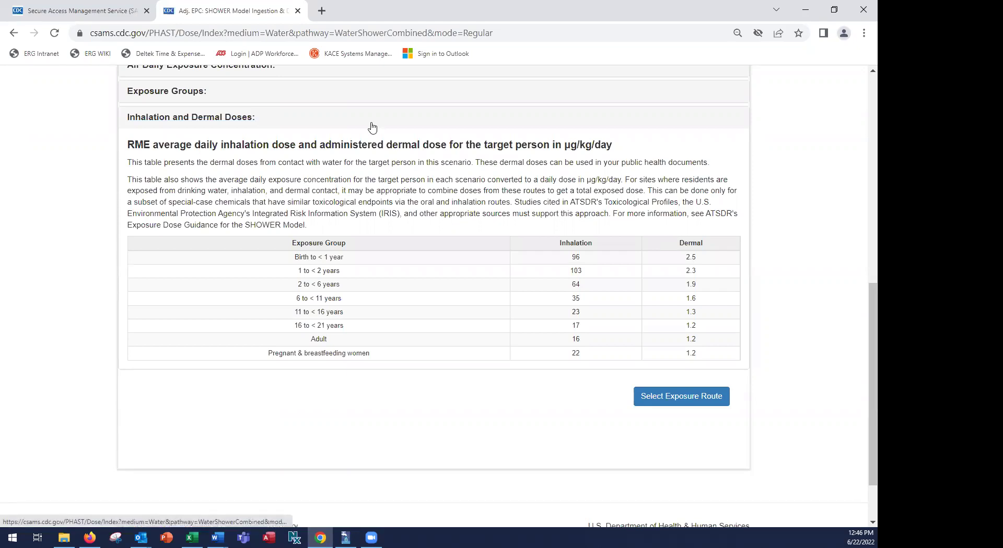
pyautogui.click(251, 122)
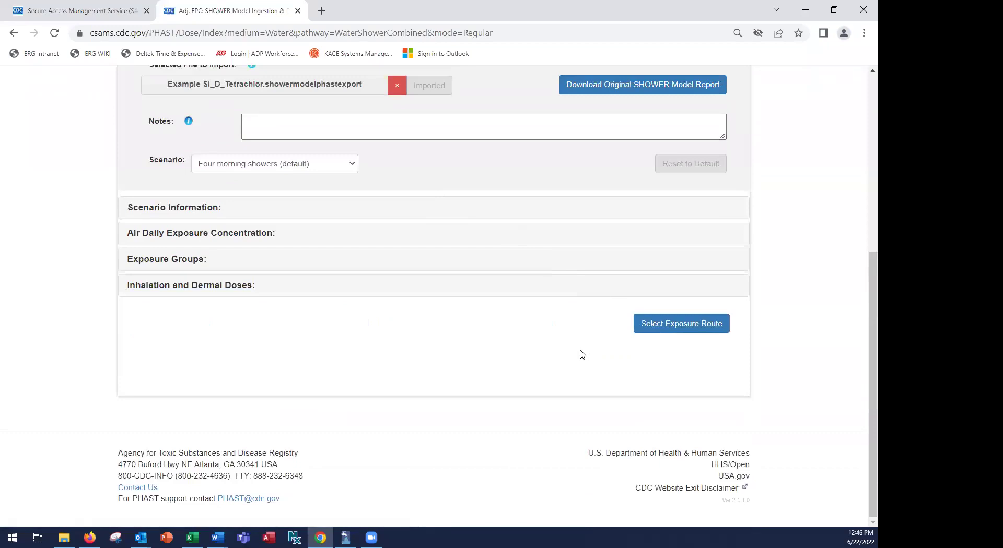
# - Proceed to the exposure route and choose that residents are using household water and also drinking the water
pyautogui.click(668, 331)
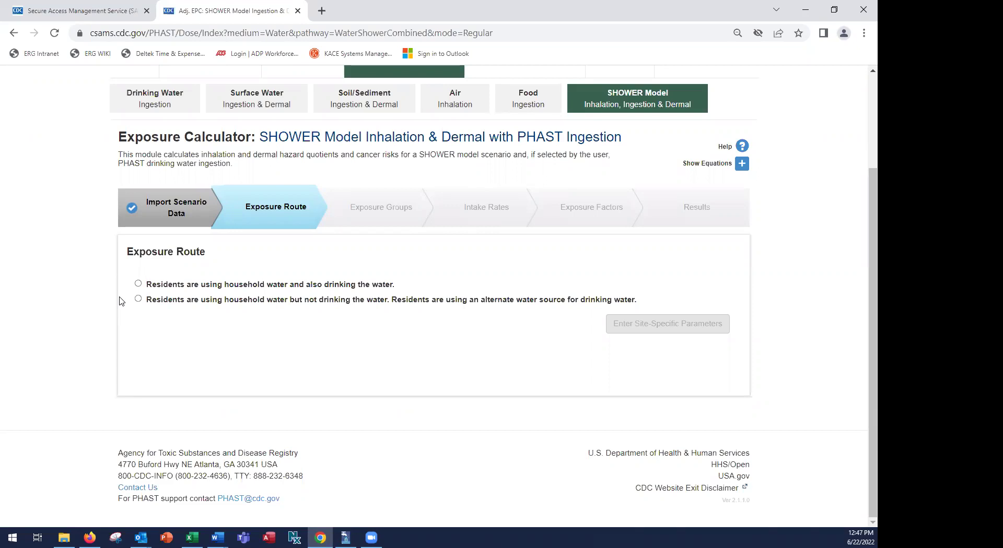
pyautogui.click(138, 285)
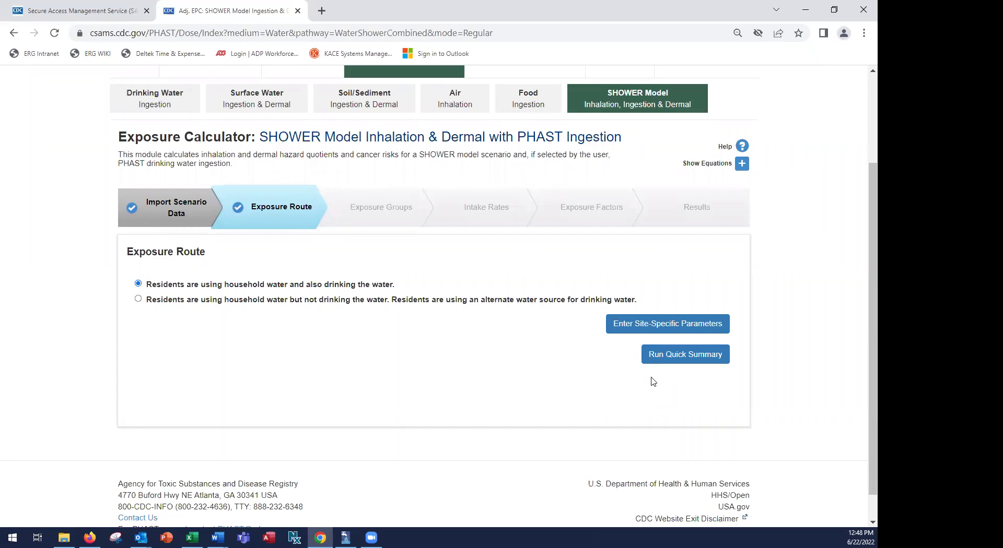
# - Run the quick summary and review its inhalation, combined ingestion and dermal, dermal only and ingestion only sections
pyautogui.click(666, 361)
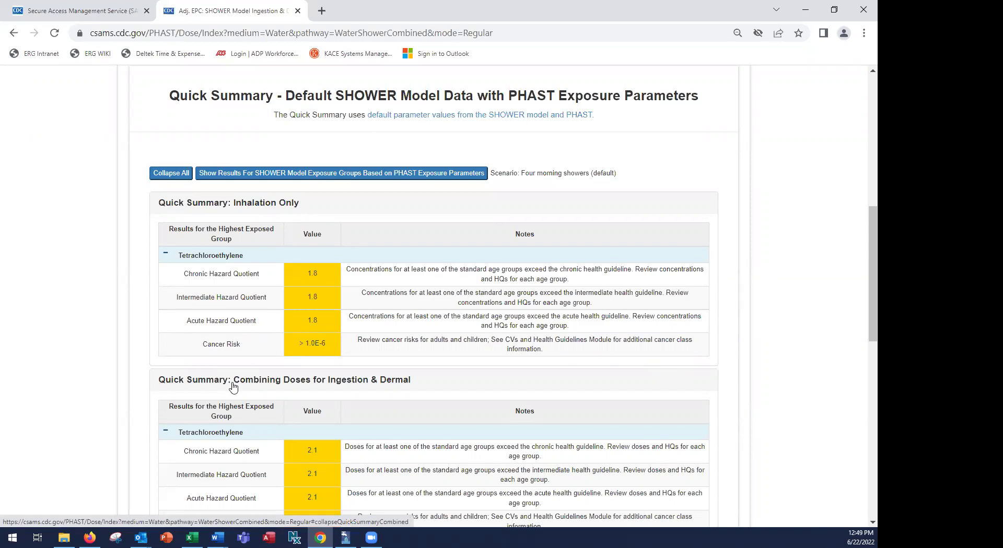
pyautogui.scroll(-6, 233, 386)
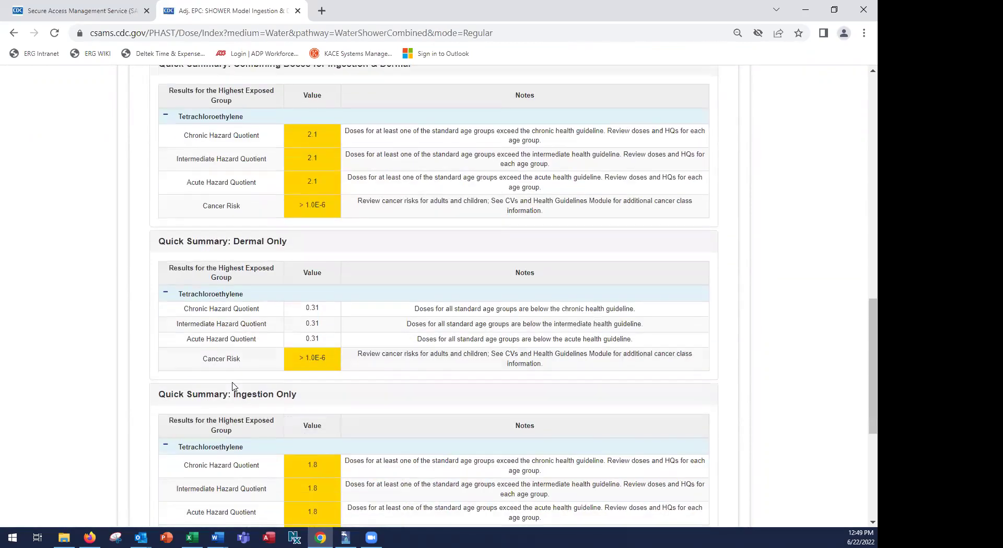
pyautogui.scroll(-3, 233, 387)
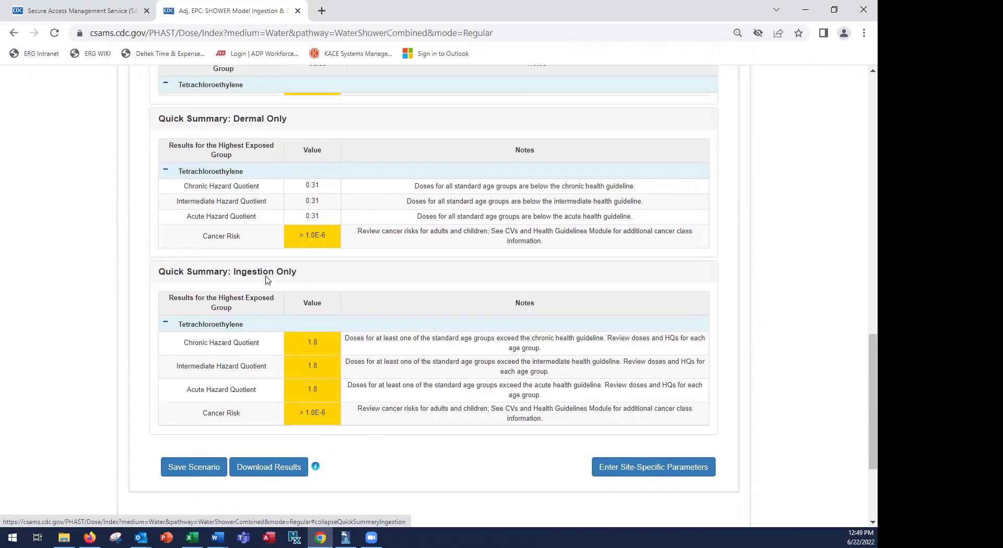
pyautogui.scroll(1, 268, 279)
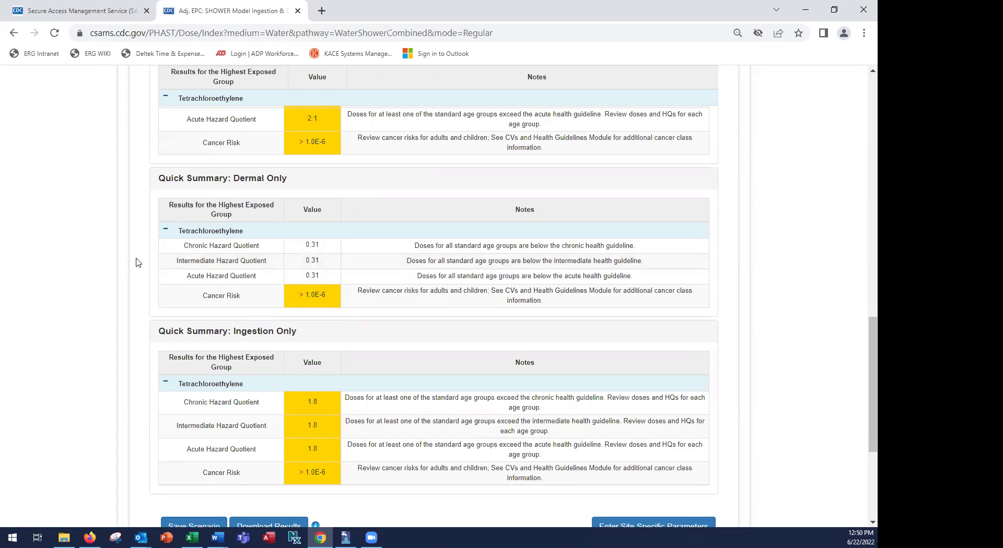
pyautogui.scroll(10, 137, 262)
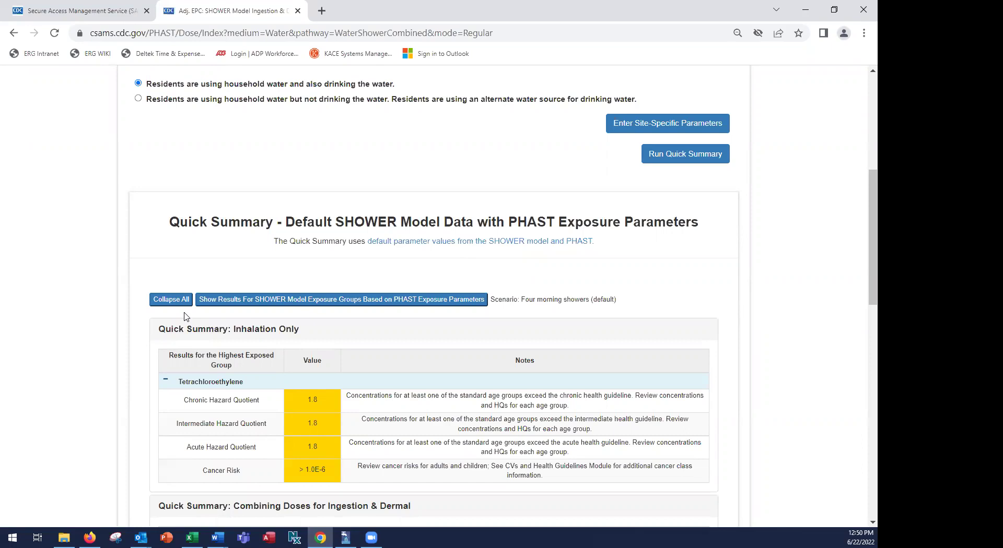
# - Show the results for SHOWER model exposure groups based on PHAST exposure parameters and display the inhalation results in ppb
pyautogui.click(279, 301)
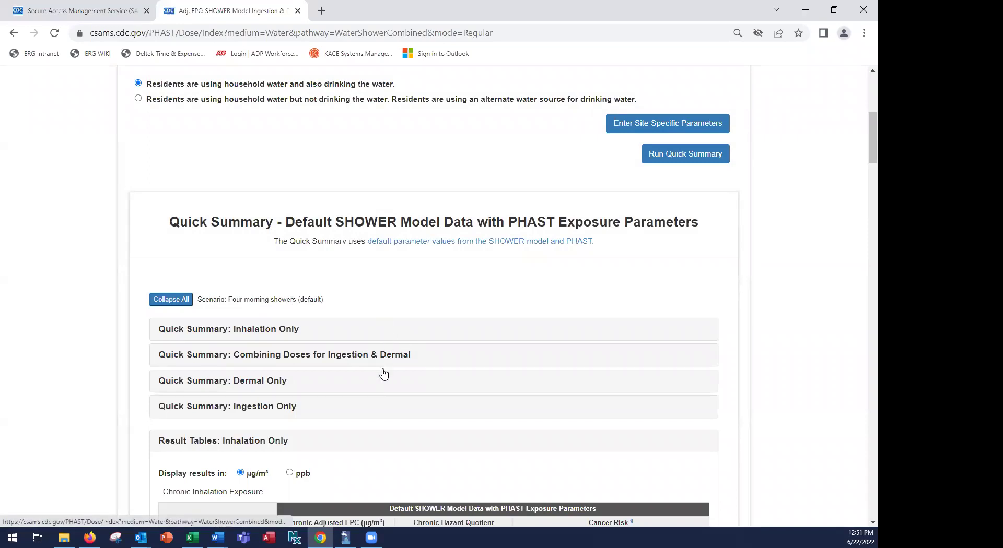
pyautogui.scroll(-1, 387, 370)
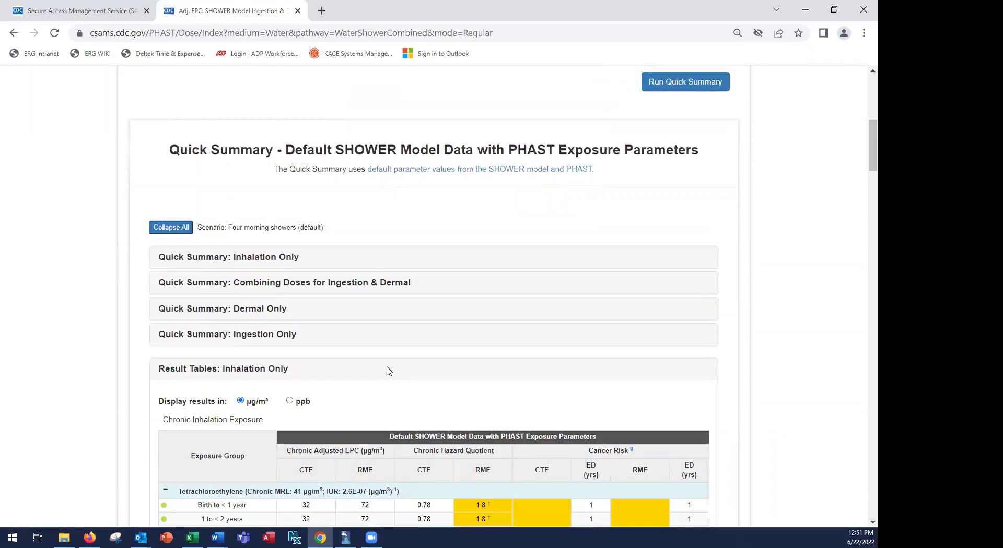
pyautogui.scroll(-2, 388, 371)
pyautogui.scroll(-2, 253, 342)
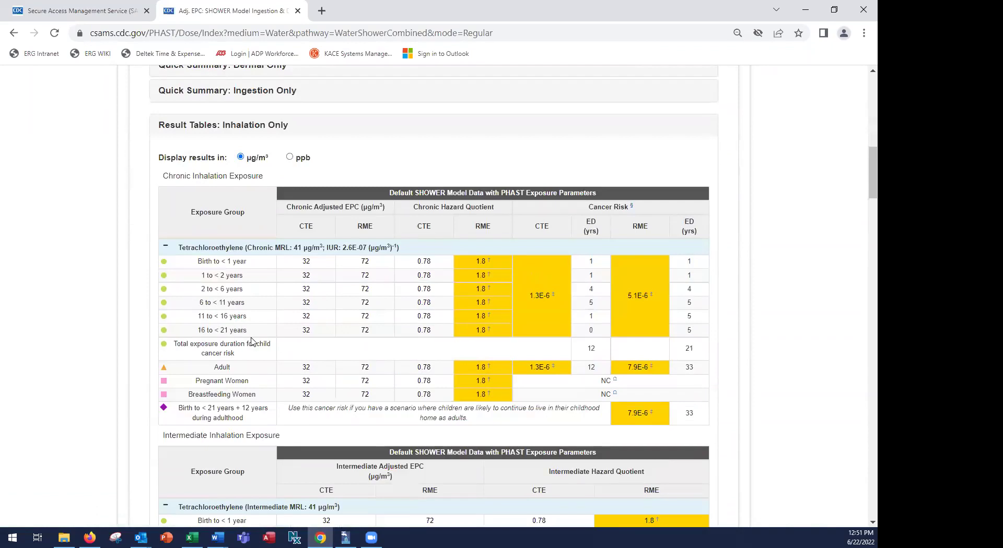
pyautogui.scroll(-1, 253, 342)
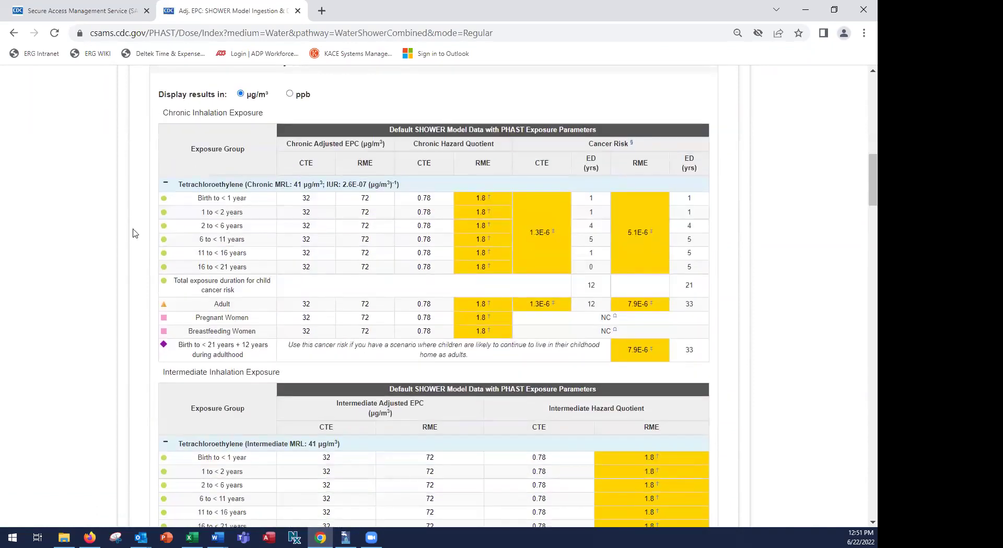
pyautogui.scroll(1, 68, 197)
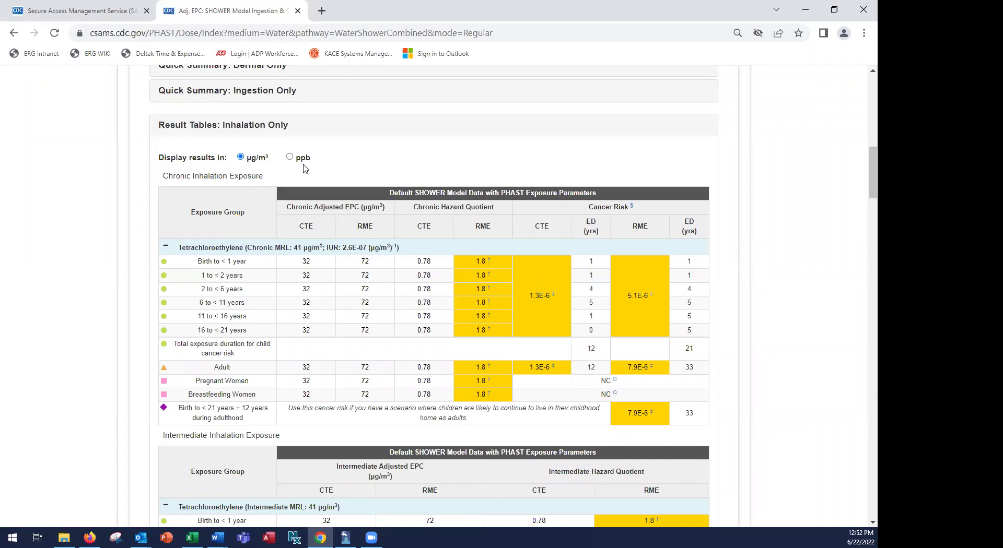
pyautogui.click(290, 158)
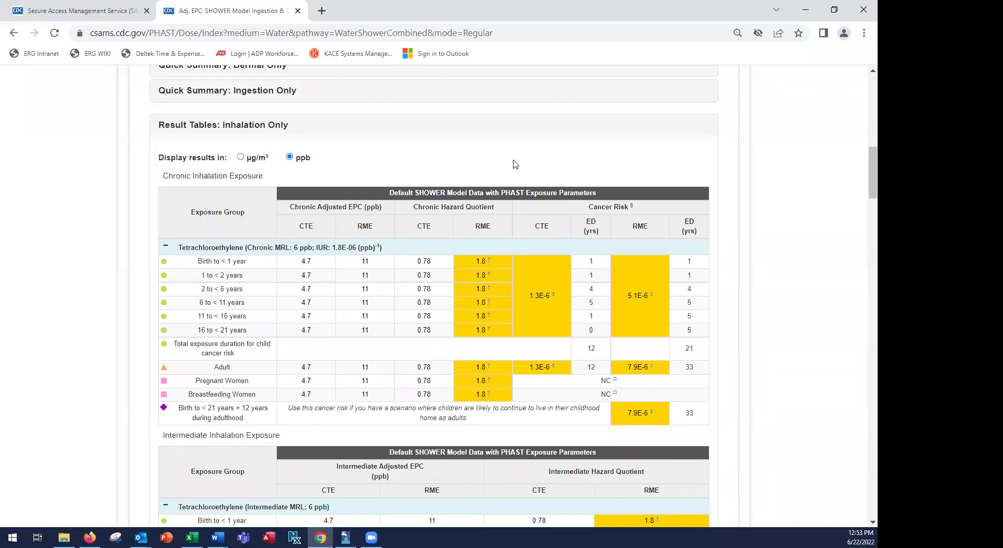
# - Review the inhalation tables and check the breakdown of the chronic combined CTE dose for the Birth to < 1 year group
pyautogui.scroll(-5, 128, 354)
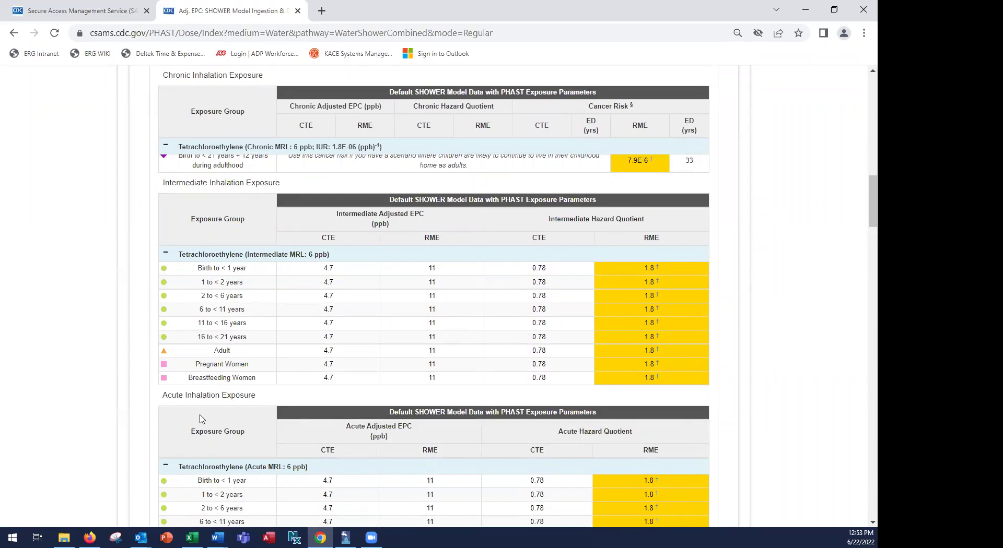
pyautogui.scroll(-3, 202, 418)
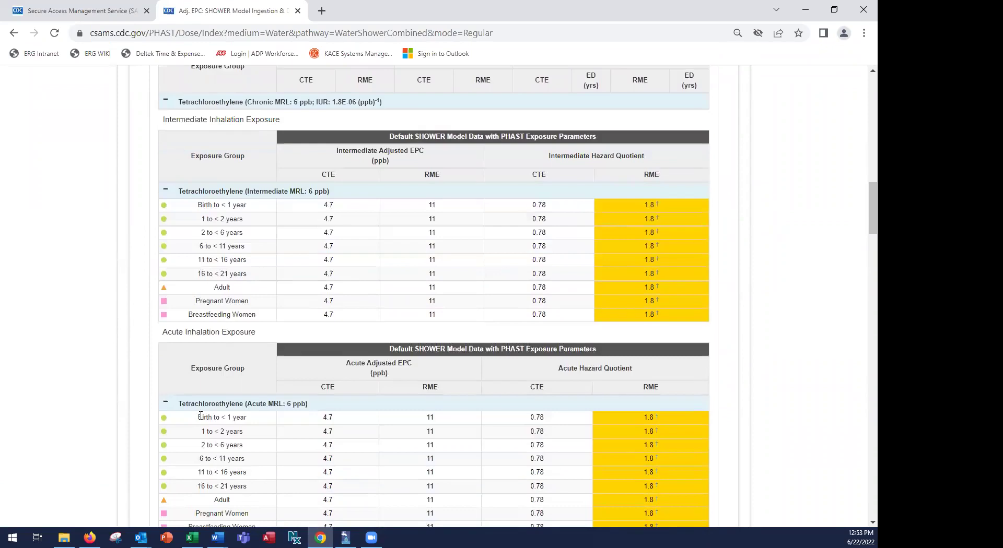
pyautogui.scroll(-6, 202, 418)
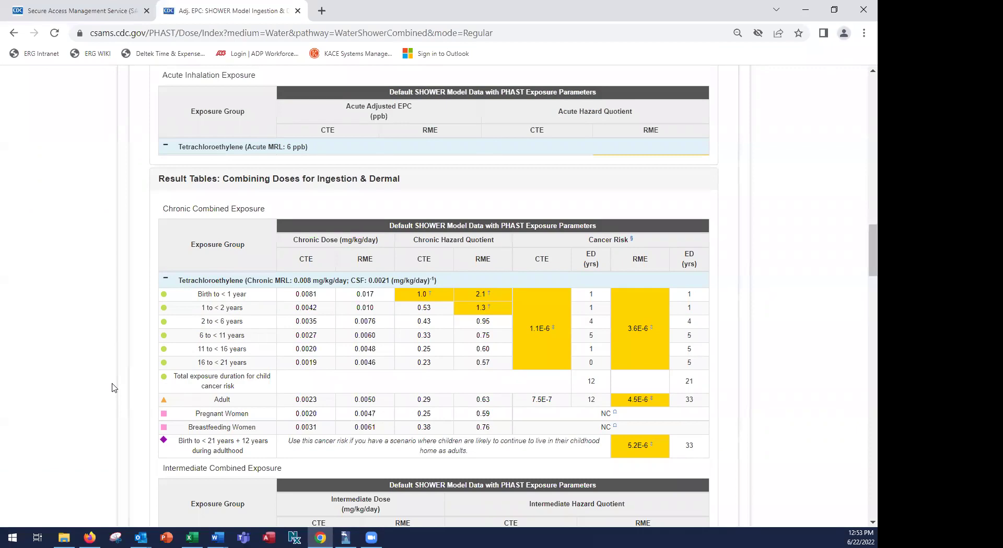
pyautogui.click(307, 296)
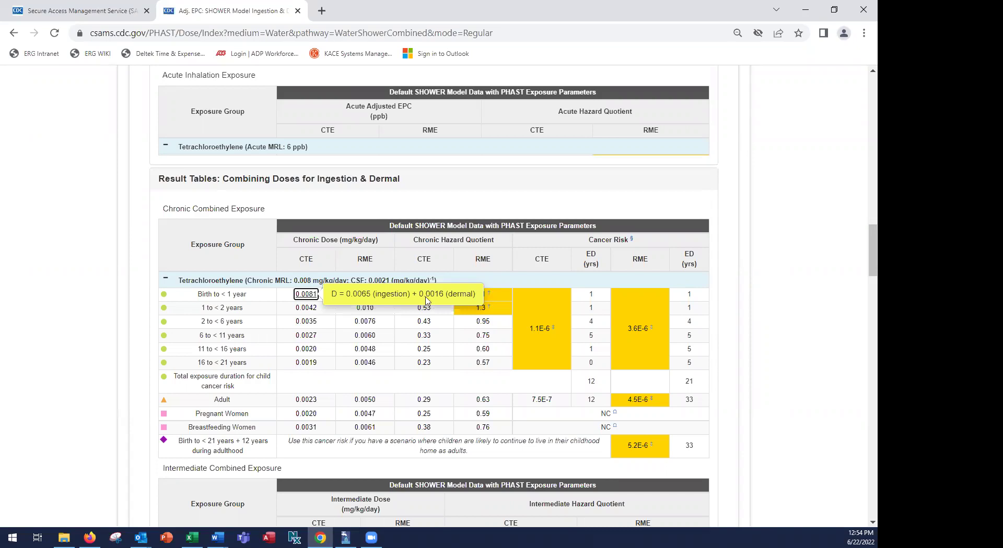
pyautogui.click(148, 288)
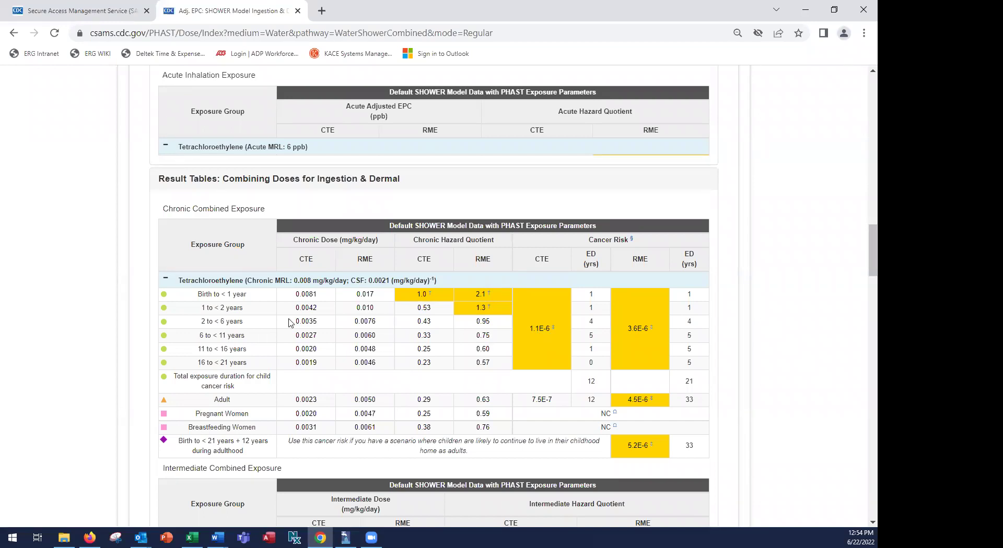
# - Examine the remaining combined exposure tables, the dermal only and ingestion only result tables, and the footnotes
pyautogui.scroll(-1, 291, 322)
pyautogui.scroll(-6, 290, 322)
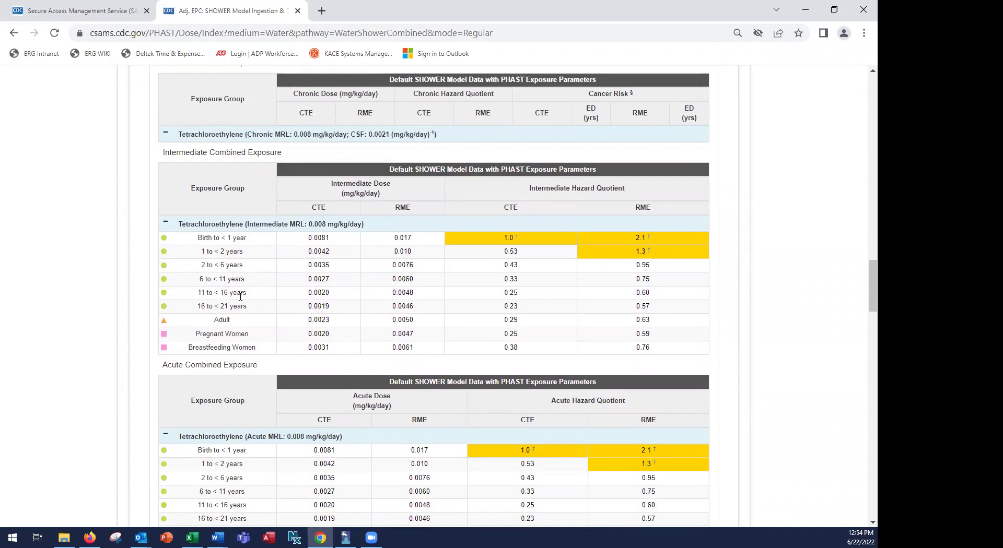
pyautogui.scroll(-3, 241, 296)
pyautogui.scroll(-3, 240, 300)
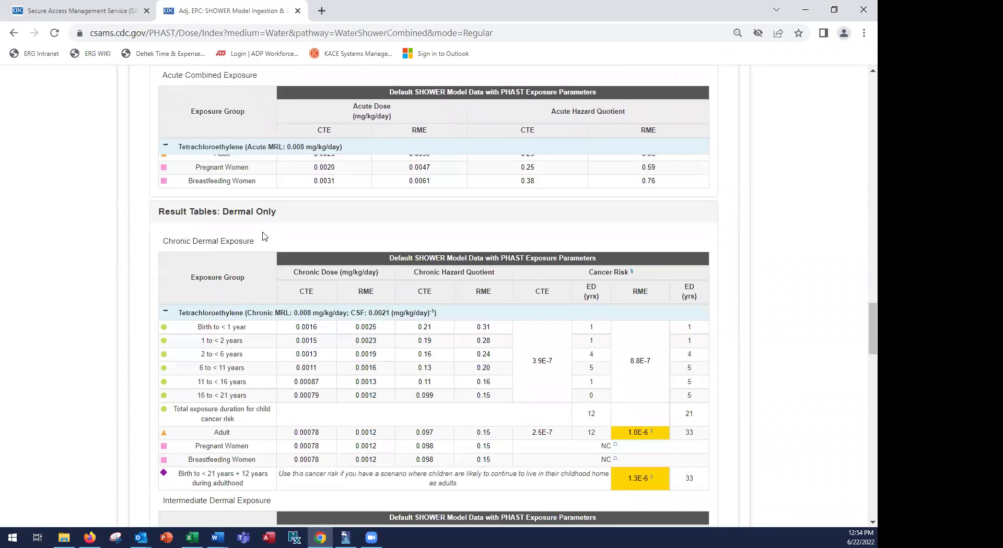
pyautogui.scroll(-1, 263, 268)
pyautogui.scroll(-6, 262, 268)
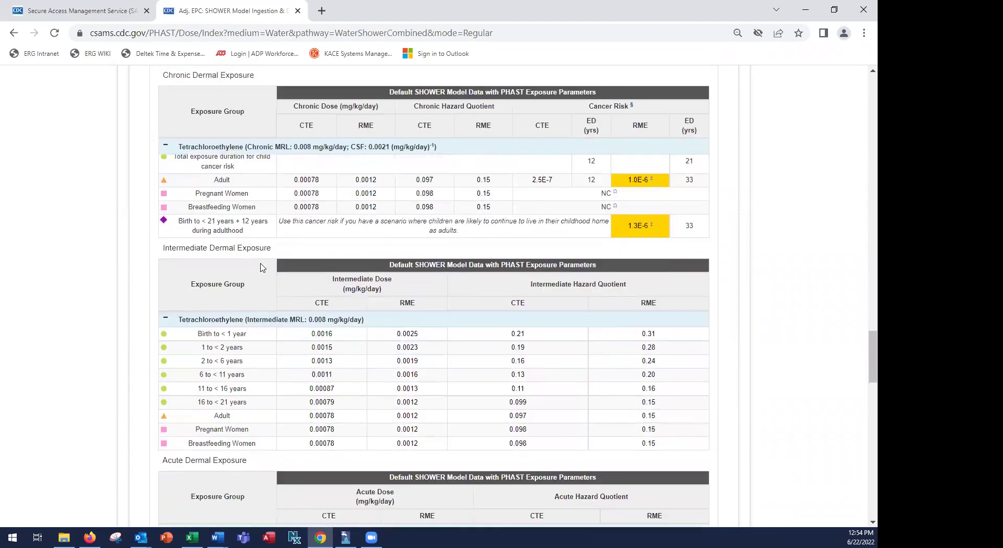
pyautogui.scroll(-3, 262, 267)
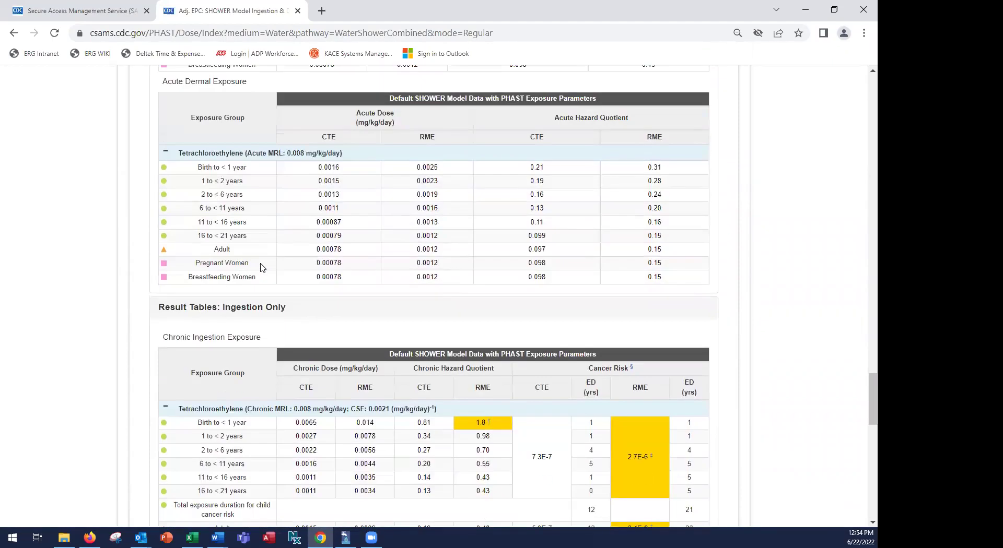
pyautogui.scroll(-3, 262, 268)
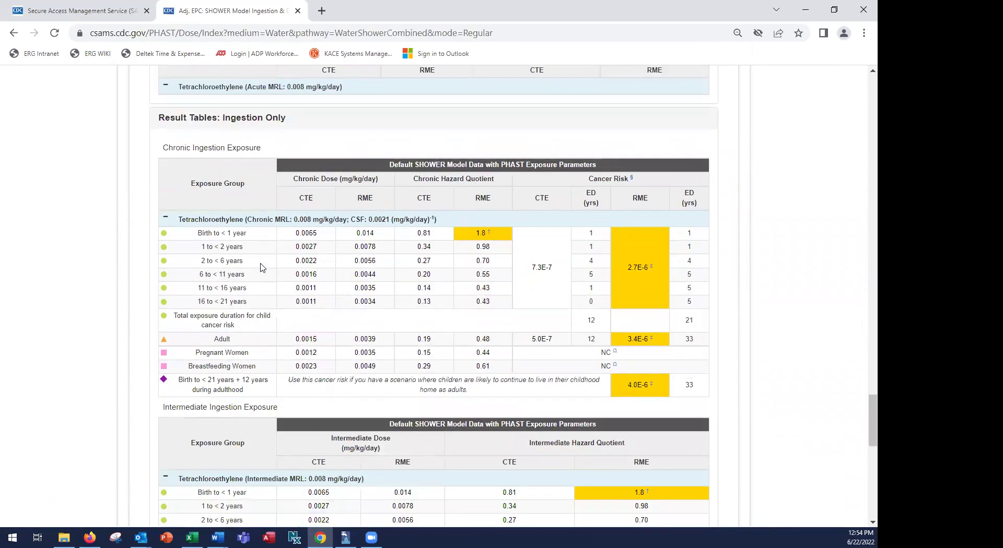
pyautogui.scroll(-5, 262, 268)
pyautogui.scroll(-2, 254, 296)
pyautogui.scroll(-3, 254, 297)
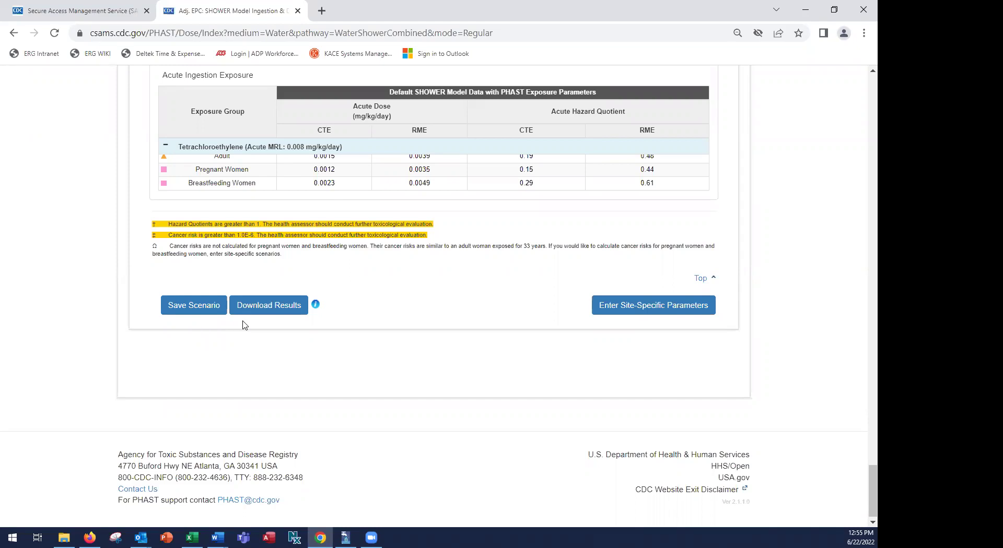
# - Download the results in 508-compliant format and open the report full screen in Word with its fields updated
pyautogui.click(258, 307)
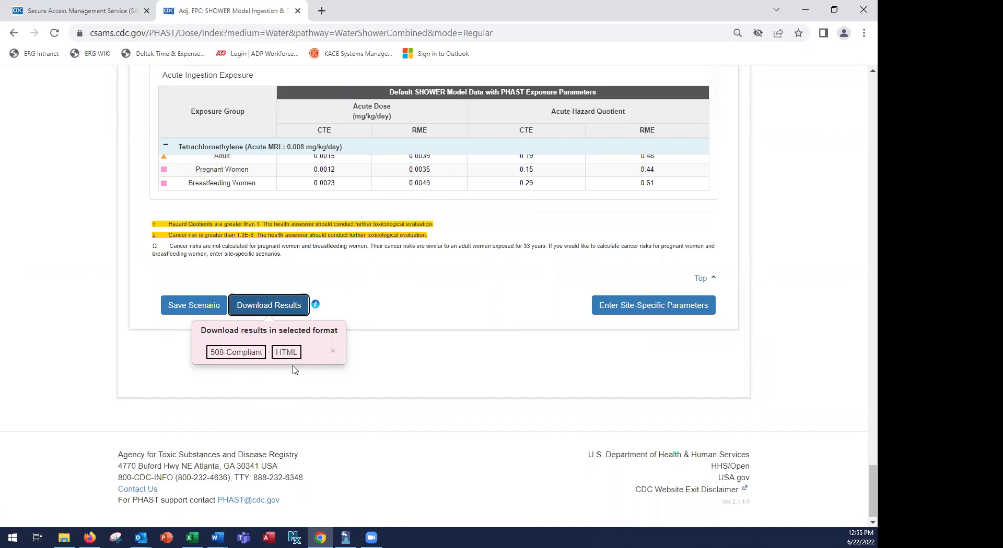
pyautogui.click(237, 353)
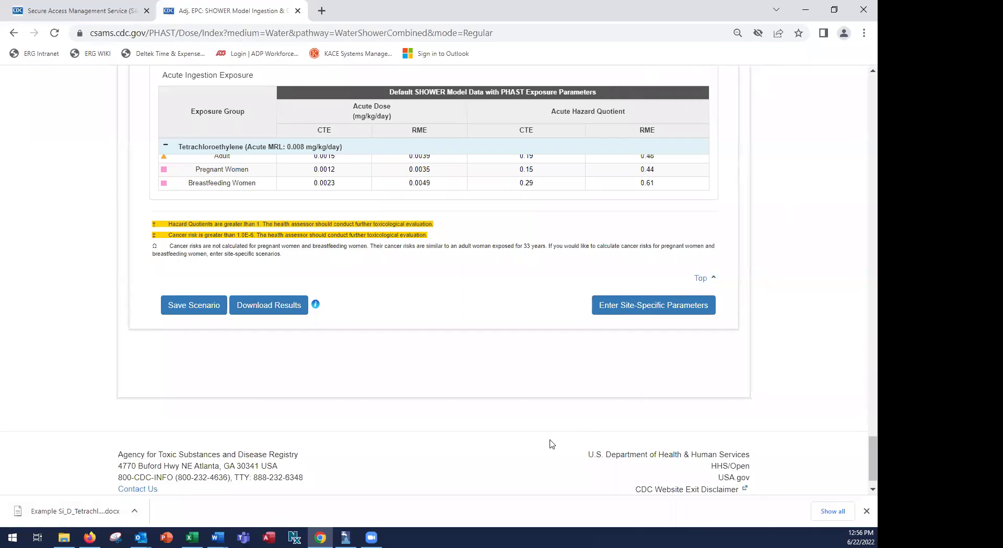
pyautogui.click(86, 513)
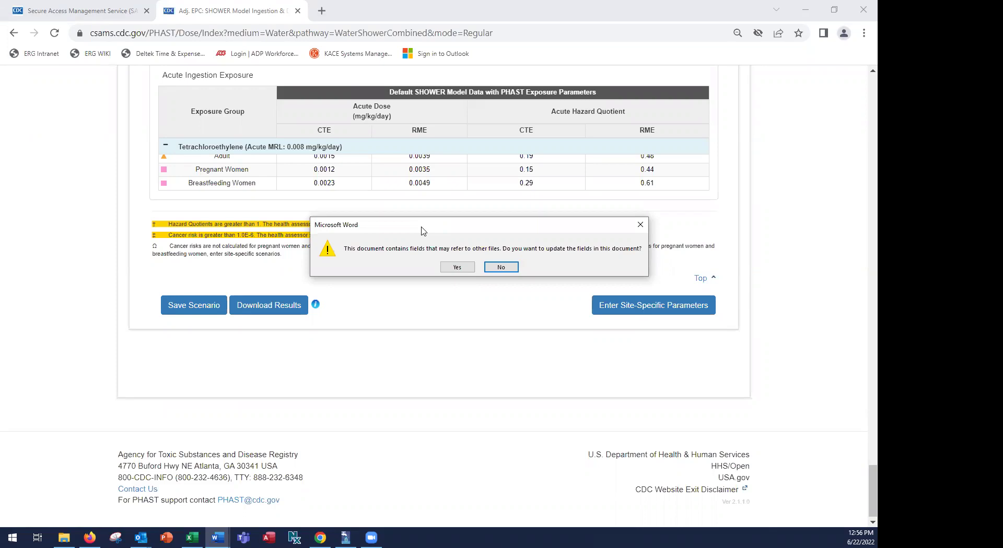
pyautogui.click(458, 267)
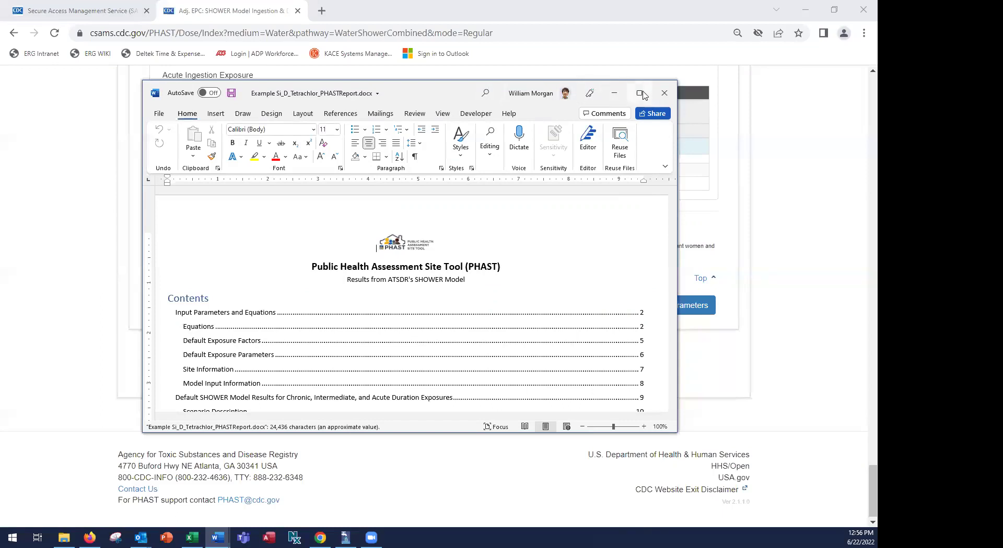
pyautogui.click(640, 93)
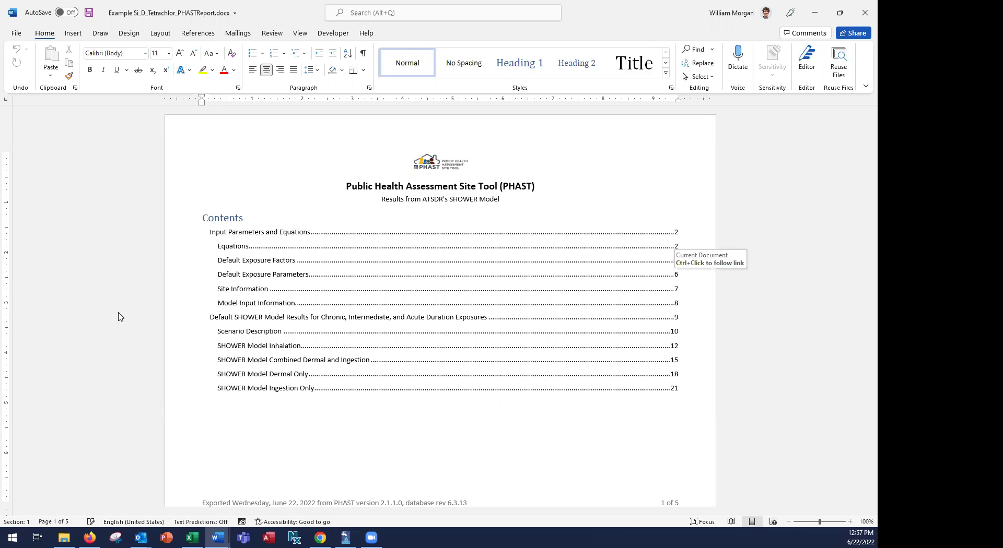
# - Read through the report's contents, equations, exposure parameters, site information, target person notes, scenario description and explanations of Tables 1-12
pyautogui.scroll(-15, 131, 320)
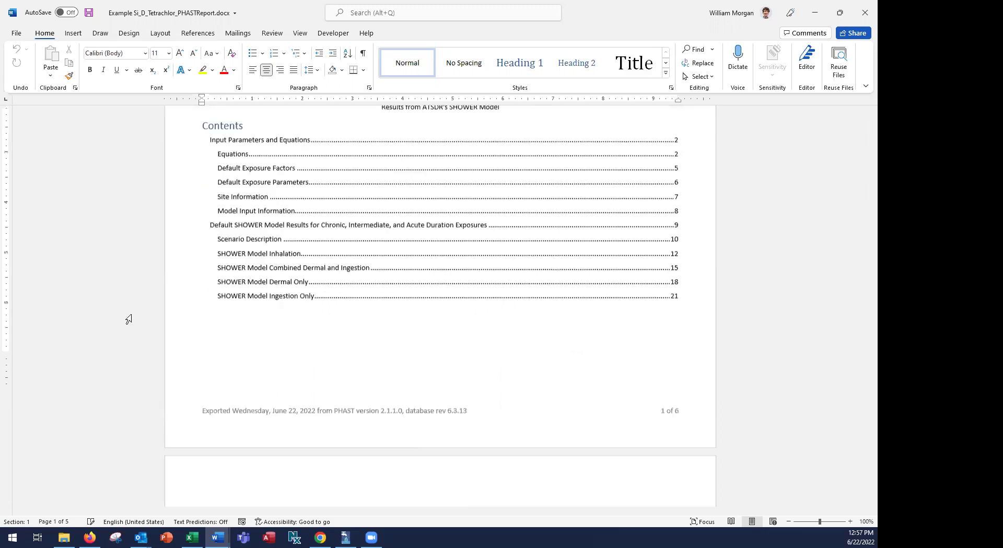
pyautogui.scroll(-20, 131, 320)
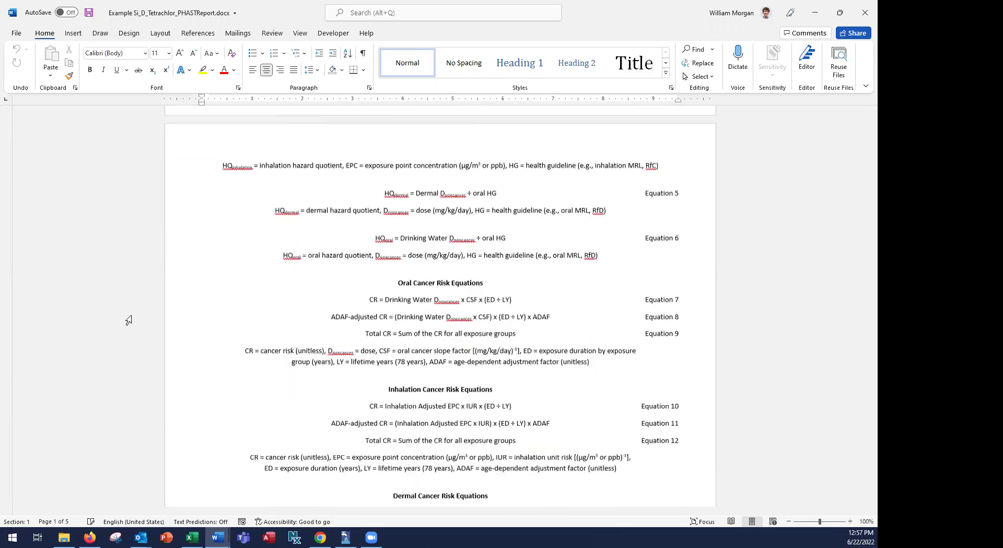
pyautogui.scroll(-20, 128, 320)
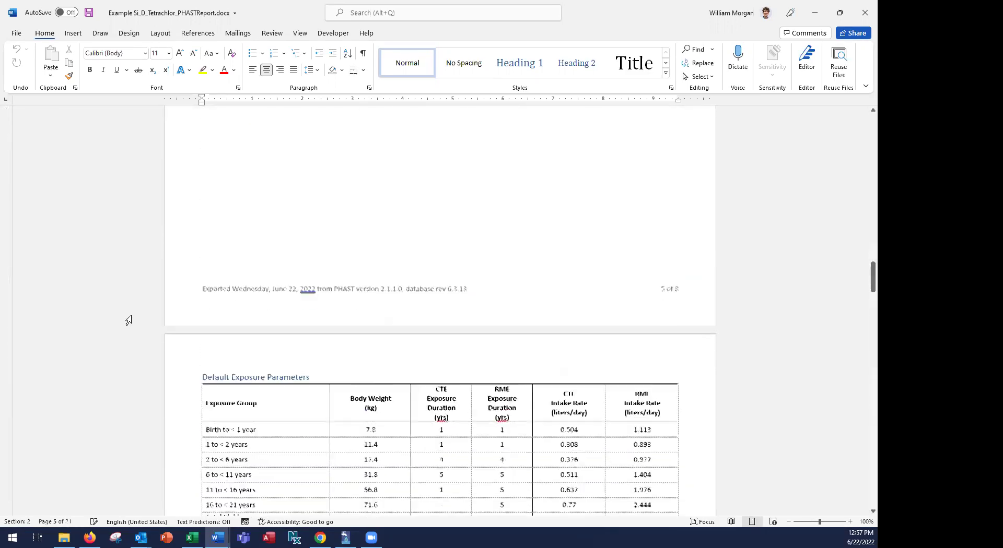
pyautogui.scroll(-20, 129, 321)
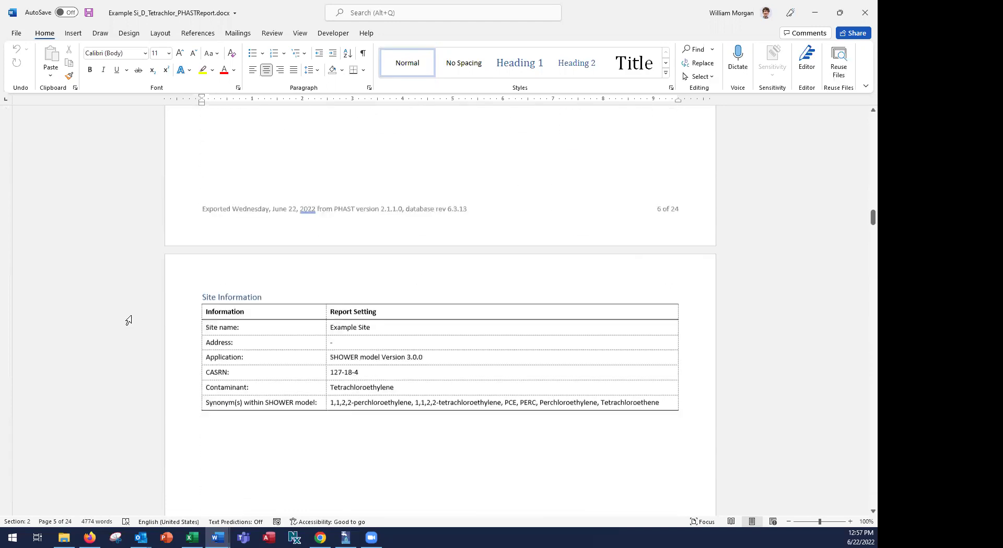
pyautogui.scroll(-5, 128, 320)
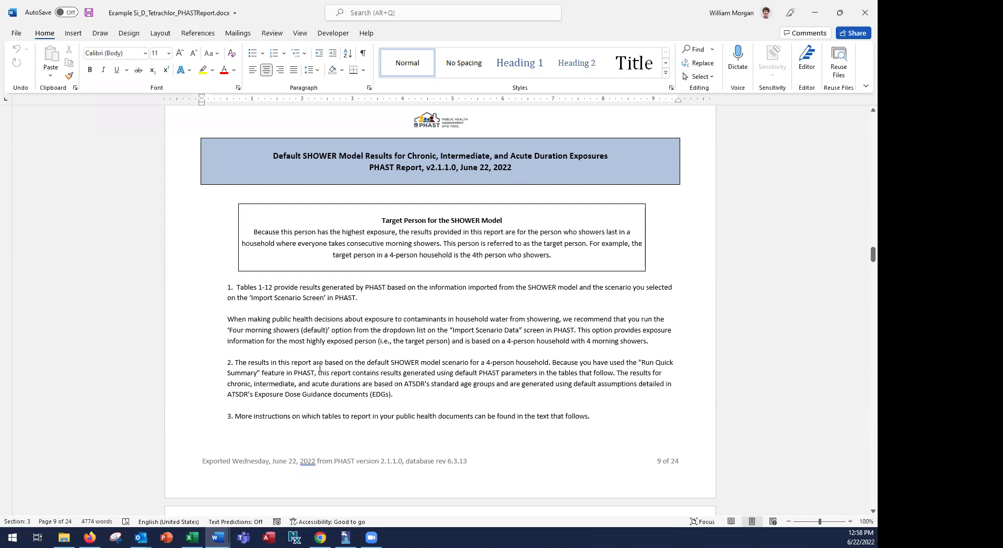
pyautogui.scroll(-3, 320, 368)
pyautogui.scroll(-4, 320, 368)
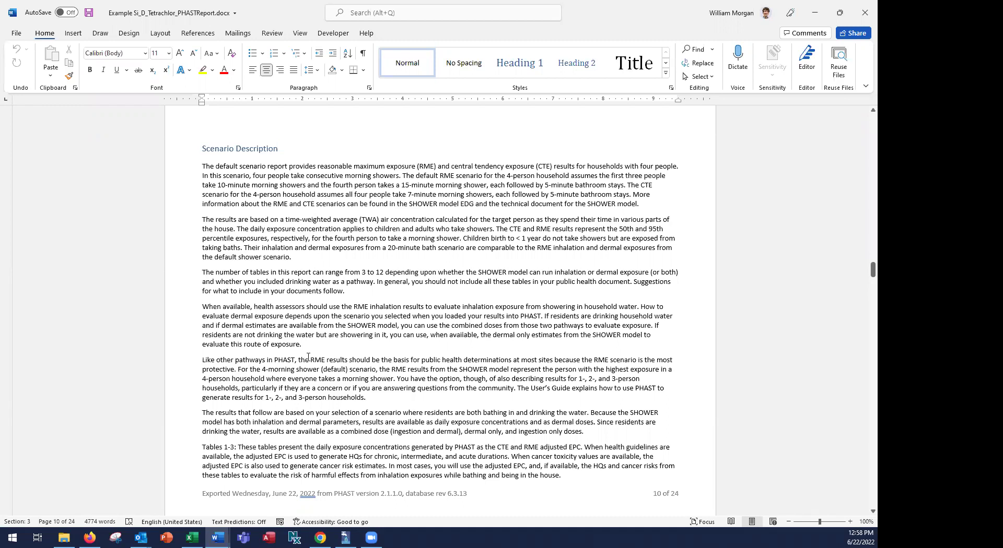
pyautogui.scroll(-9, 308, 358)
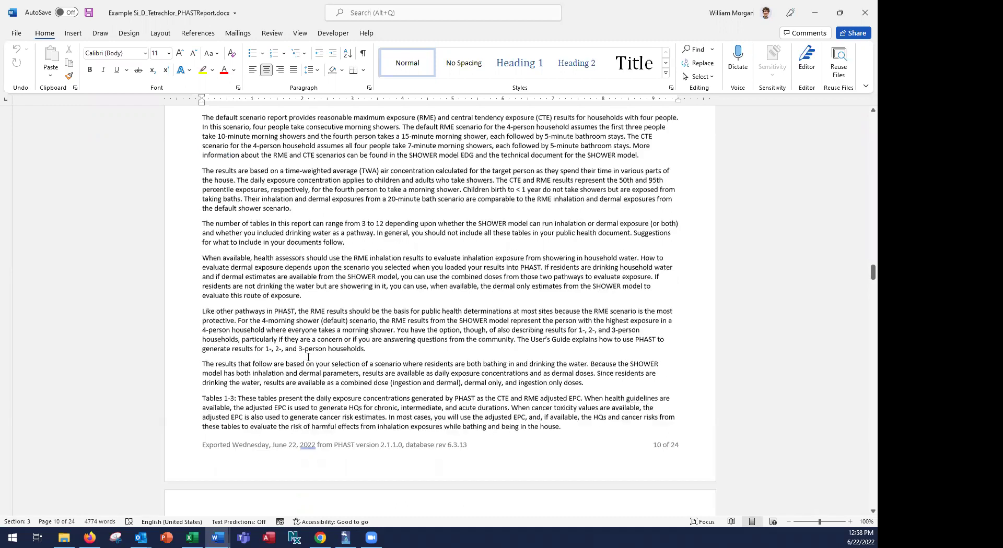
pyautogui.scroll(-1, 308, 358)
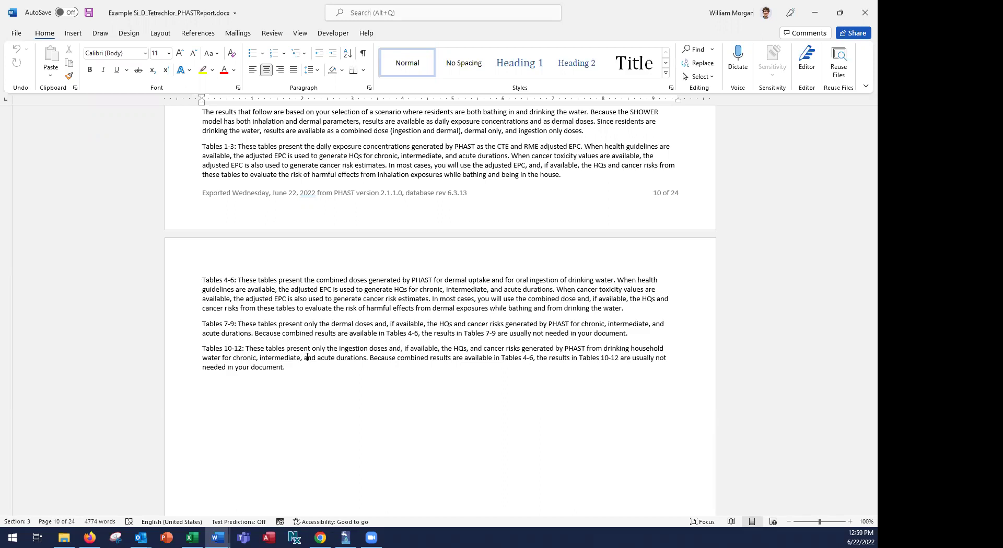
# - Review the report's Table 1 on chronic inhalation exposure to tetrachloroethylene and return to PHAST in the browser
pyautogui.scroll(-10, 307, 357)
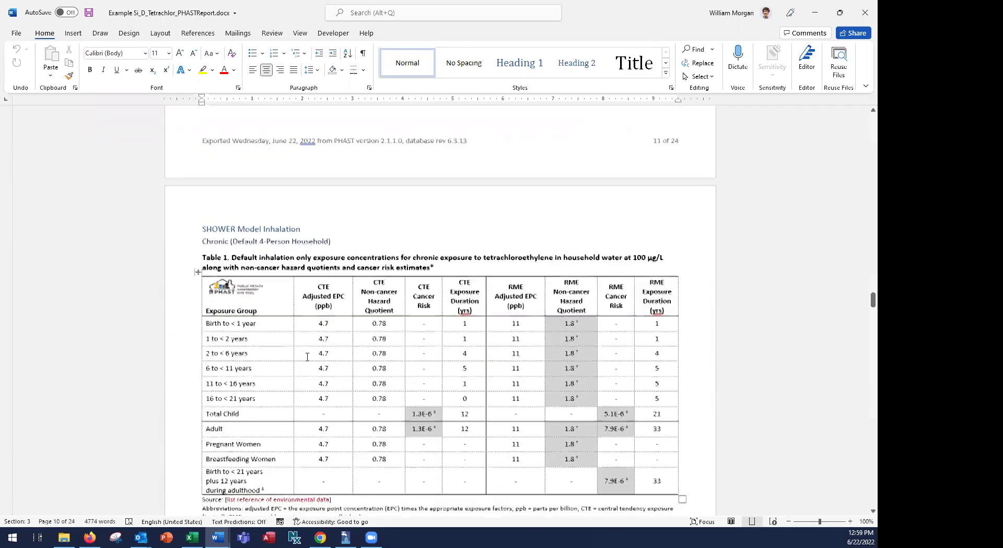
pyautogui.scroll(-3, 307, 358)
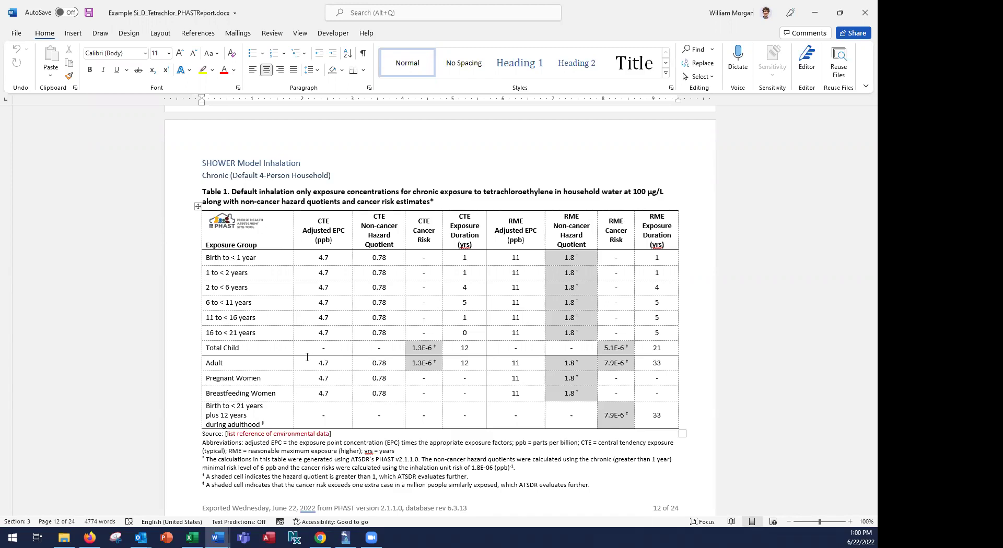
pyautogui.click(812, 13)
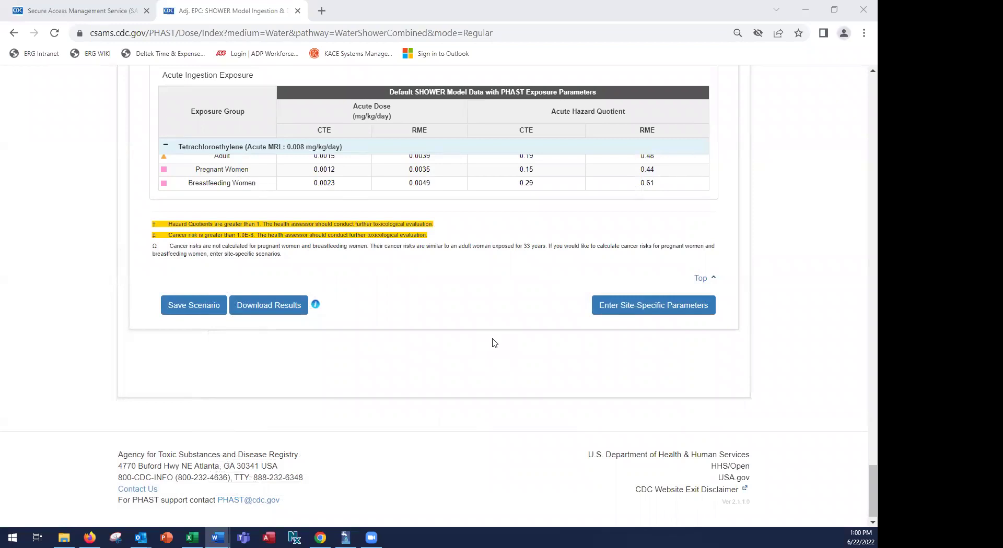
# - Proceed to the site-specific parameters and test selecting and clearing all exposure groups at once
pyautogui.click(642, 306)
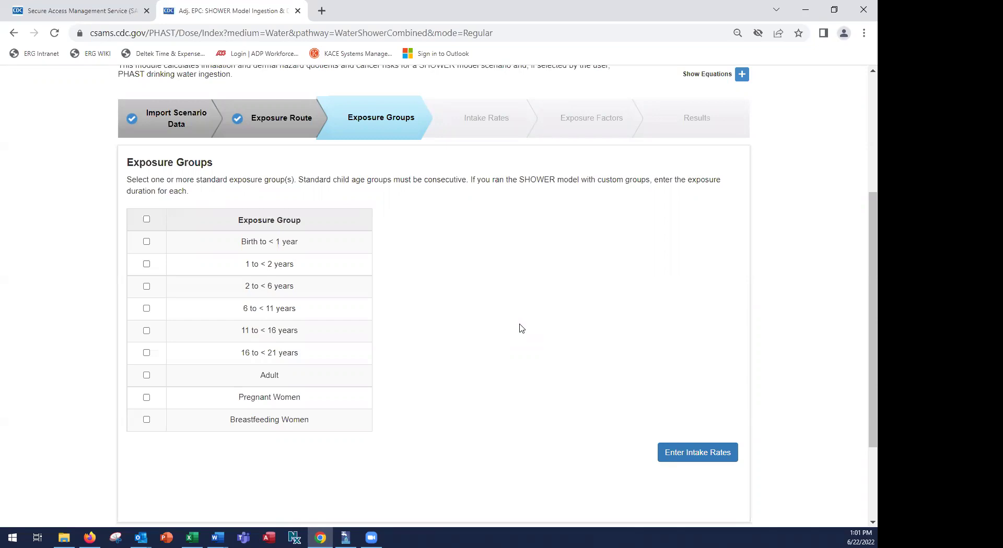
pyautogui.click(147, 220)
pyautogui.click(146, 220)
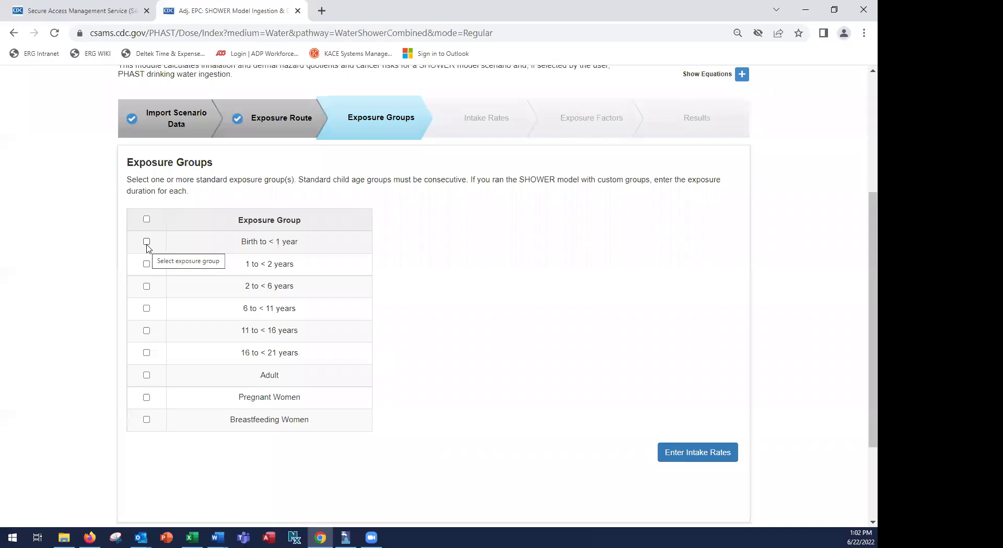
# - Try to continue to intake rates with the nonconsecutive groups Birth to < 1 year and 2 to < 6 years
pyautogui.click(146, 243)
pyautogui.click(146, 287)
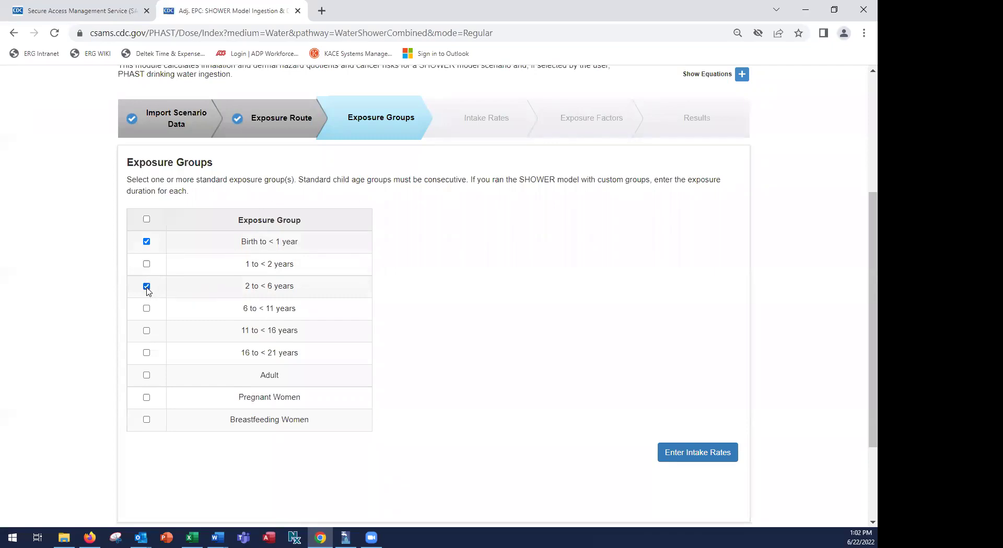
pyautogui.click(694, 454)
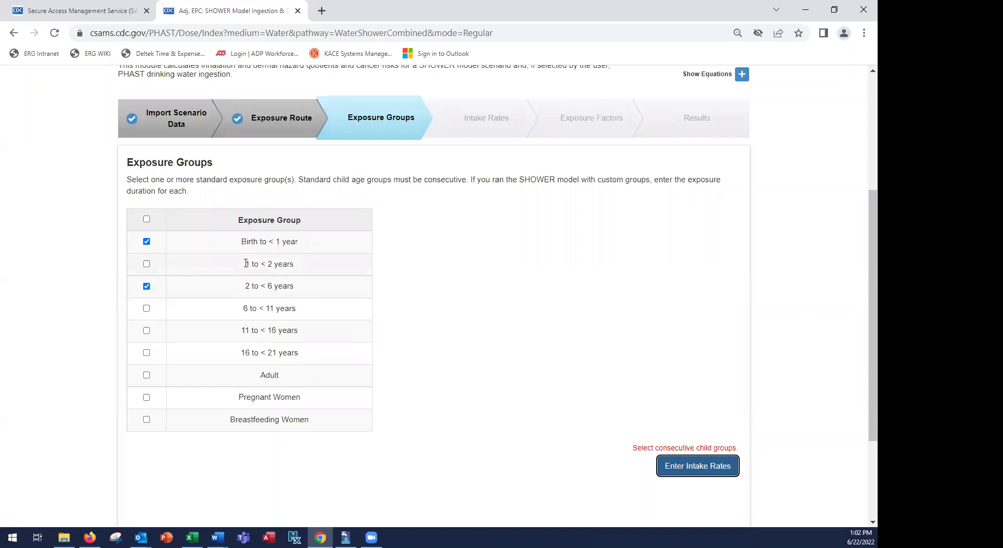
# - Deselect Birth to < 1 year, add all groups from 6 to < 11 years through Breastfeeding Women, and continue to intake rates
pyautogui.click(147, 242)
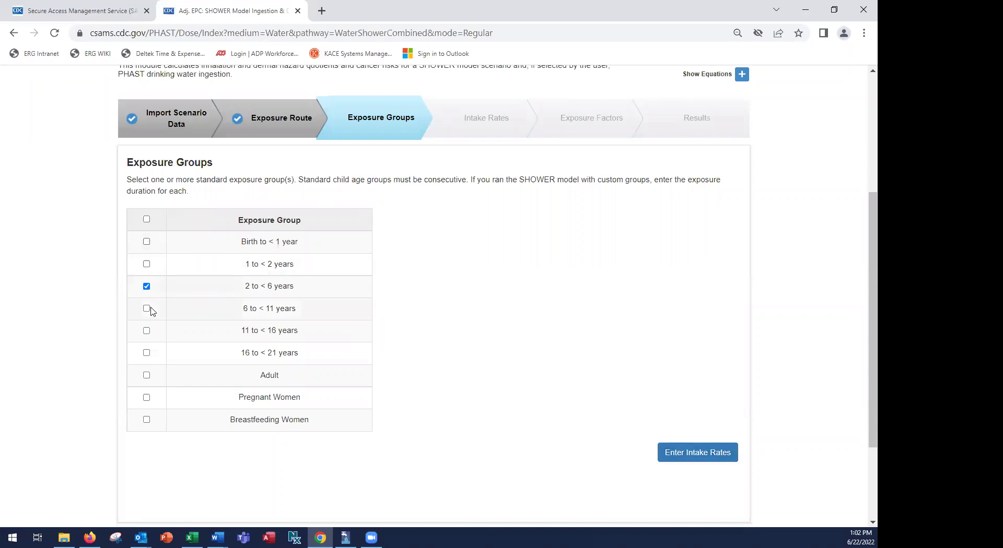
pyautogui.click(147, 308)
pyautogui.click(146, 331)
pyautogui.click(146, 353)
pyautogui.click(146, 375)
pyautogui.click(146, 400)
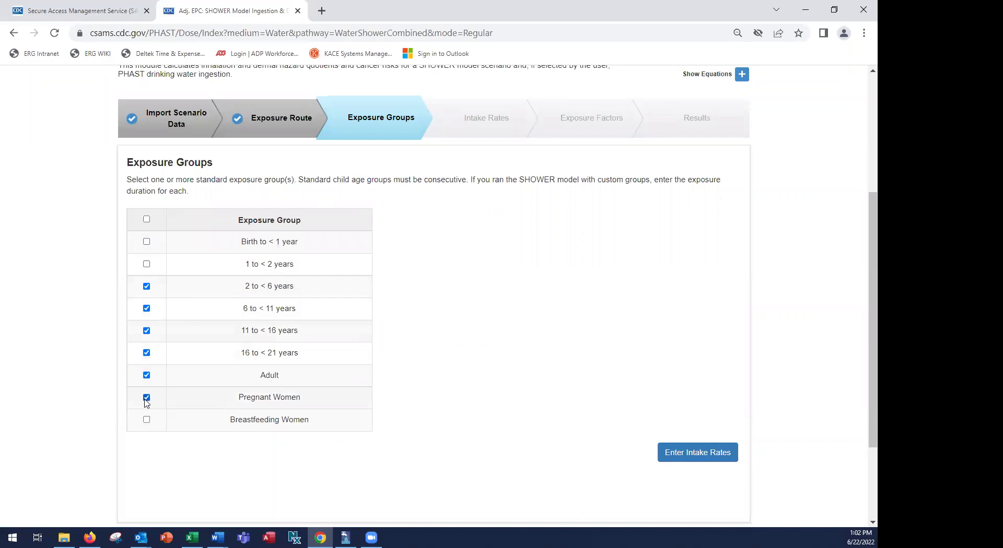
pyautogui.click(147, 420)
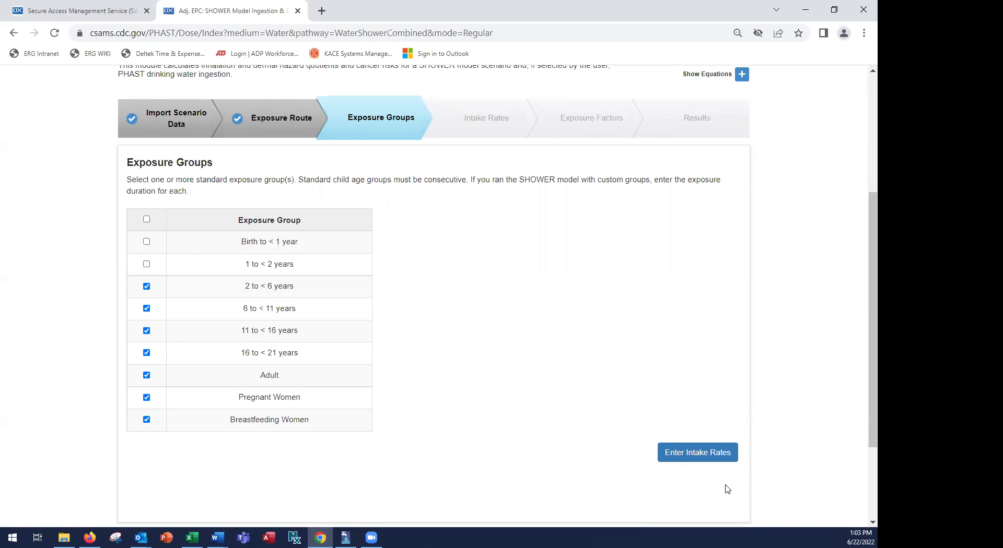
pyautogui.click(711, 455)
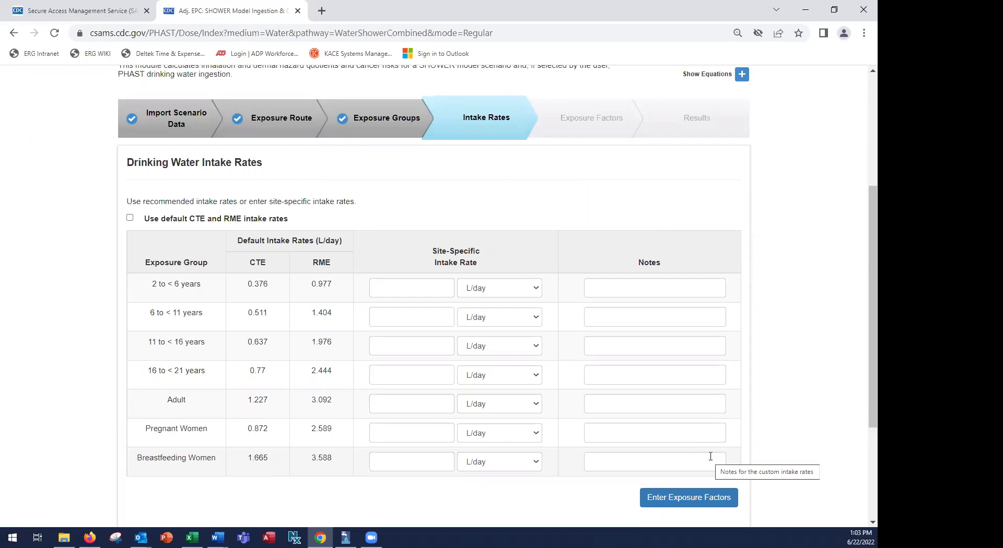
# - Go back to the exposure groups, exclude 2 to < 6 years, and return to the intake rates
pyautogui.click(389, 118)
pyautogui.click(147, 286)
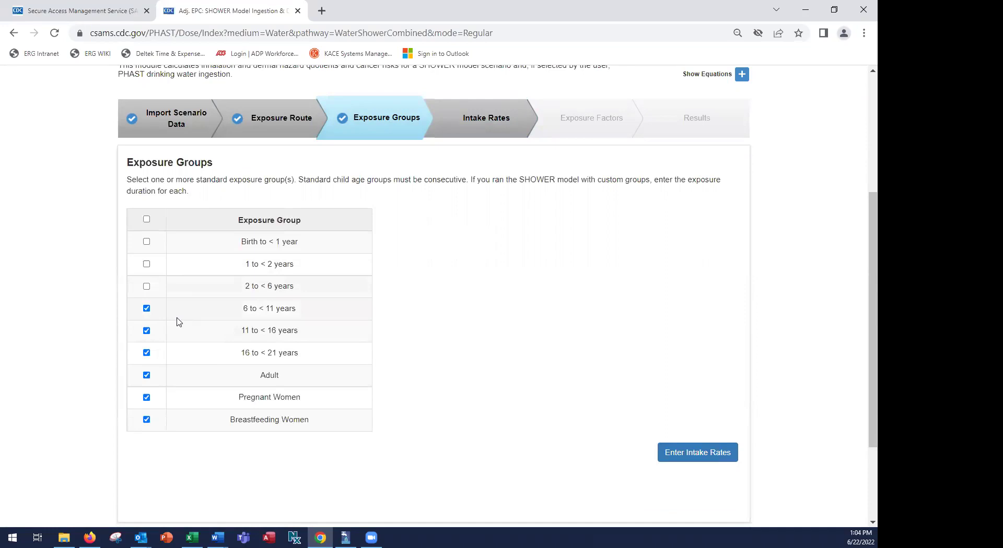
pyautogui.click(737, 455)
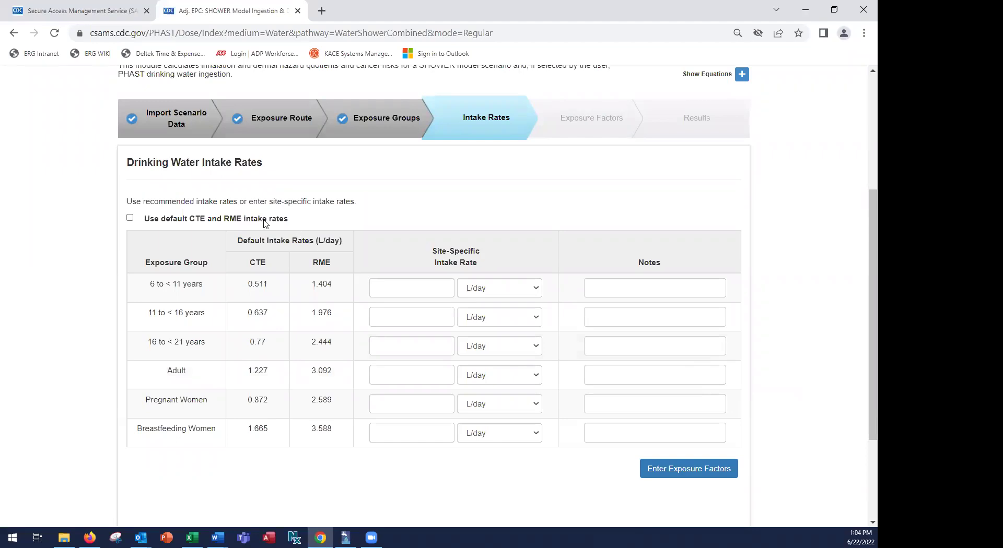
# - Use the default CTE and RME intake rates with the note "Example Note" for adults, and continue to exposure factors
pyautogui.click(130, 218)
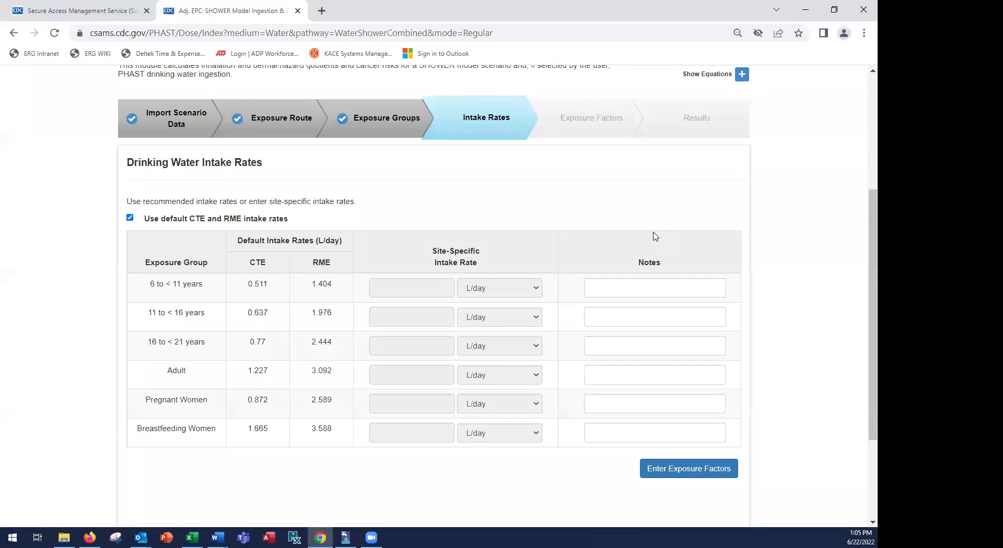
pyautogui.click(651, 379)
pyautogui.write('Ex')
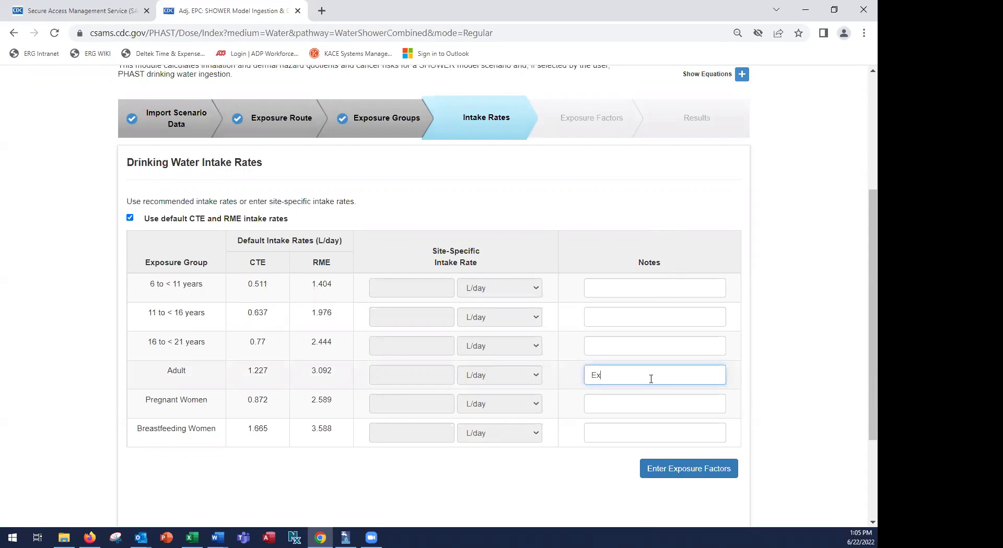
pyautogui.write('ample Note')
pyautogui.click(700, 469)
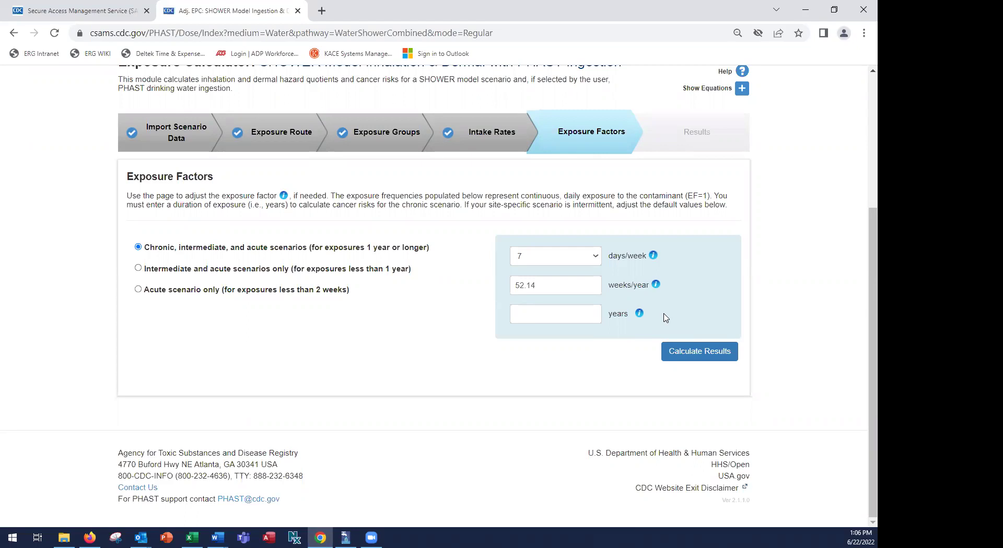
# - Try the intermediate and acute option and the acute only option, and reselect the chronic, intermediate, and acute scenarios
pyautogui.click(138, 268)
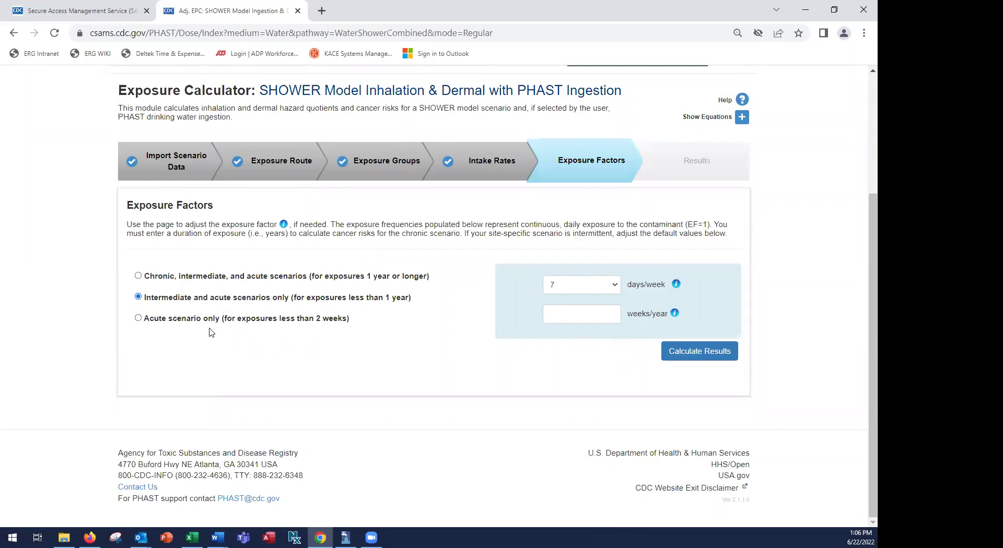
pyautogui.click(139, 319)
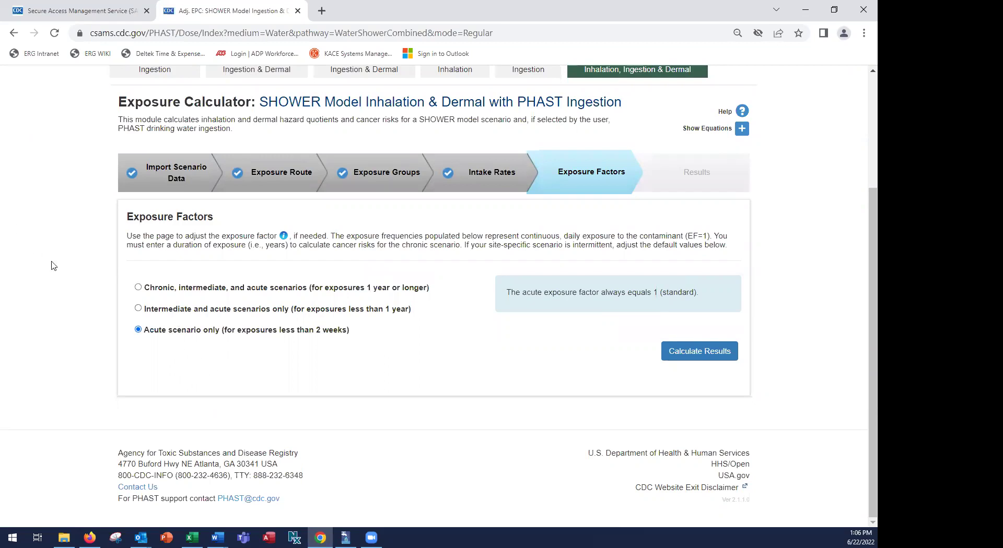
pyautogui.click(138, 288)
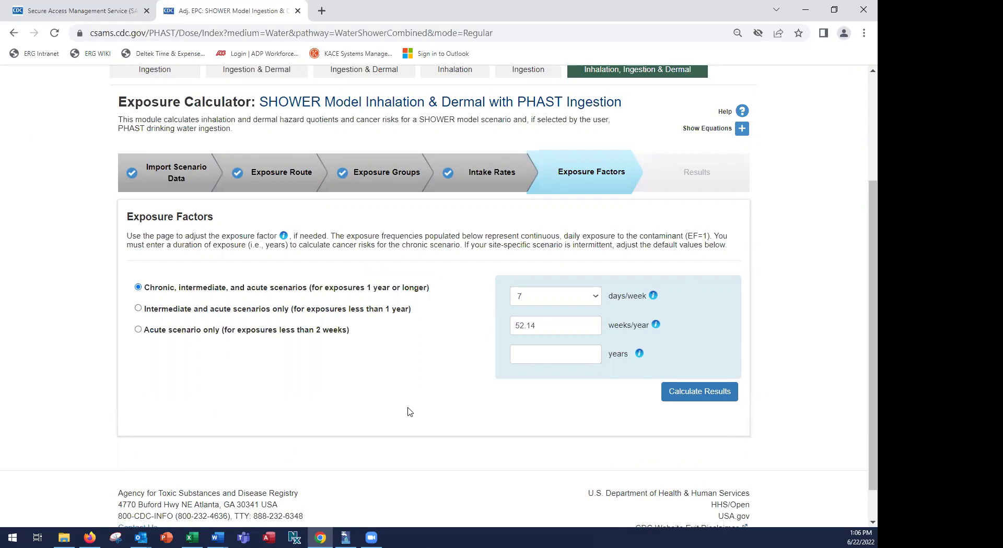
# - Set the exposure duration to 10 years and calculate the results
pyautogui.click(523, 353)
pyautogui.write('10')
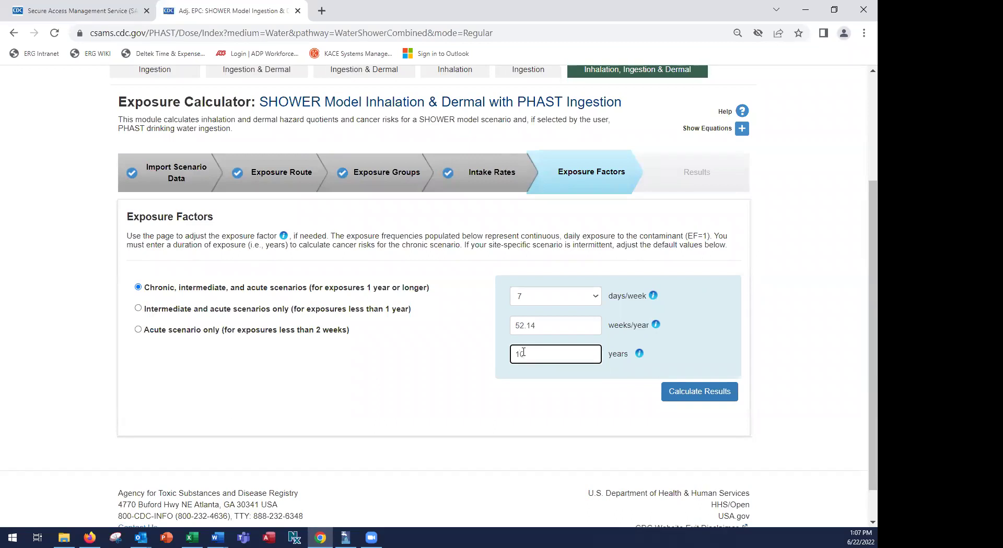
pyautogui.click(585, 404)
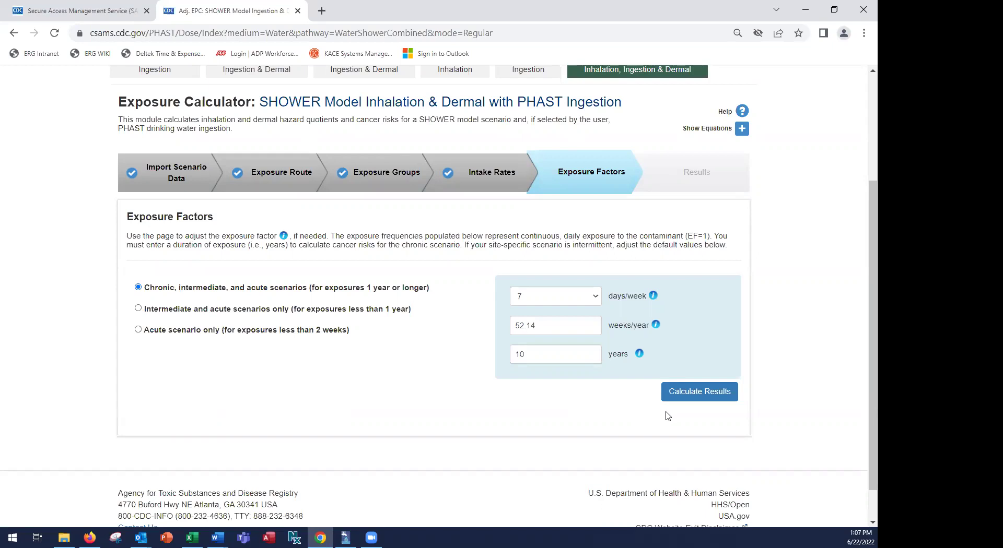
pyautogui.click(707, 398)
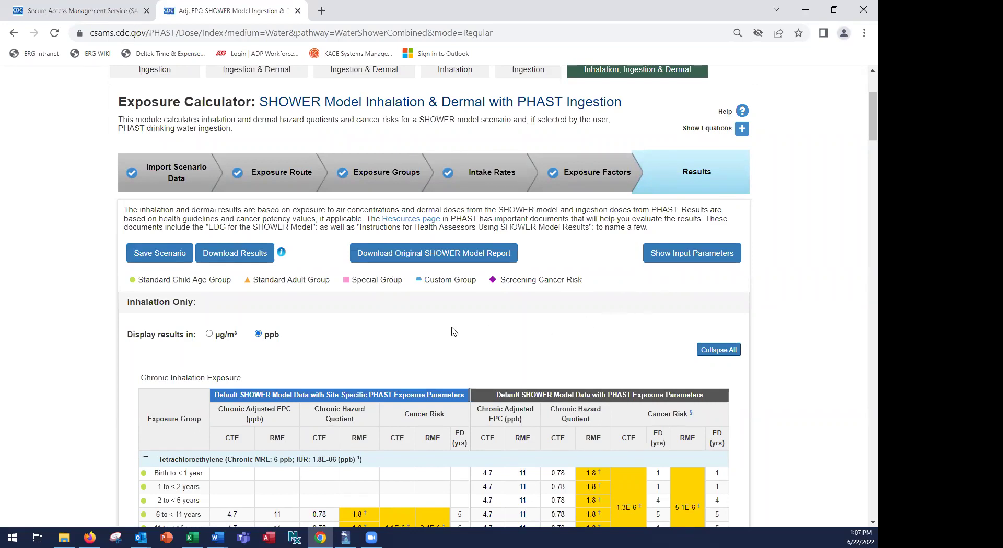
# - Compare the chronic inhalation results for site-specific parameters with those for the default PHAST exposure parameters
pyautogui.scroll(-2, 448, 332)
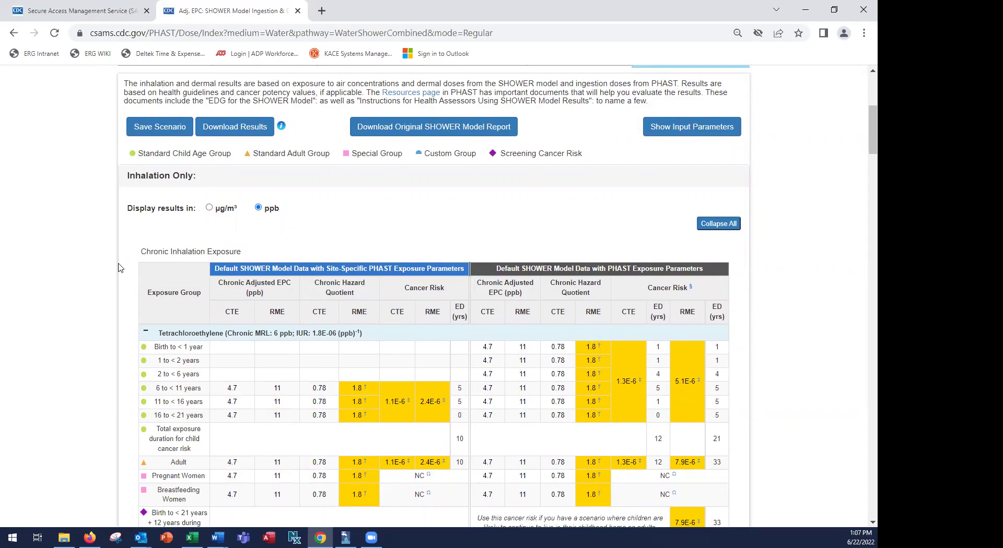
pyautogui.scroll(-1, 118, 268)
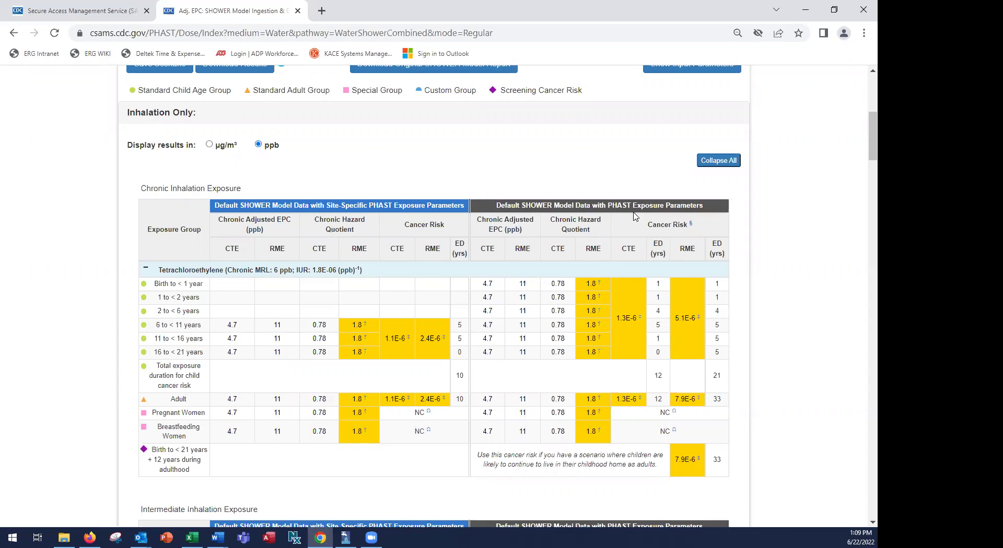
pyautogui.scroll(4, 634, 216)
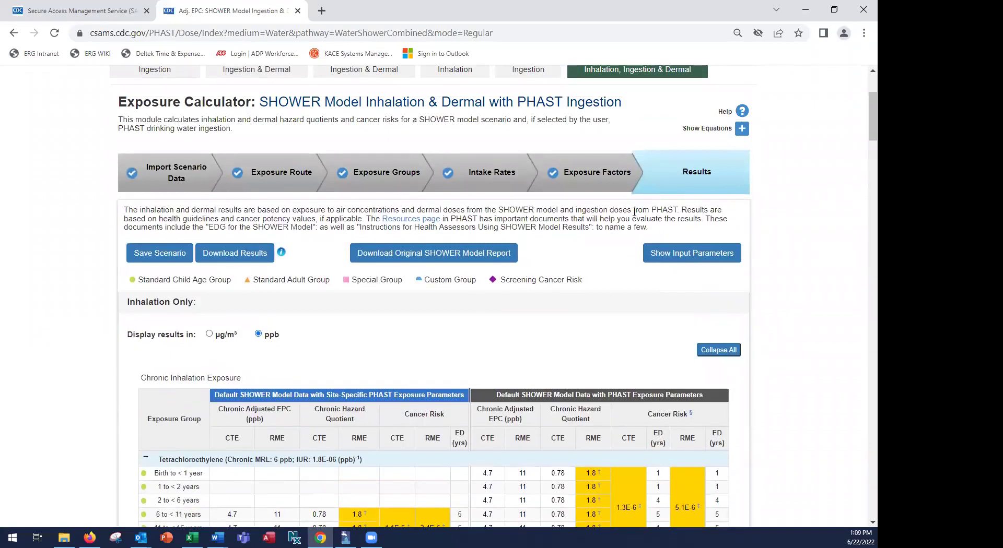
# - Review the input parameters table with its exposure factors, and check the available formats for downloading the results
pyautogui.click(708, 261)
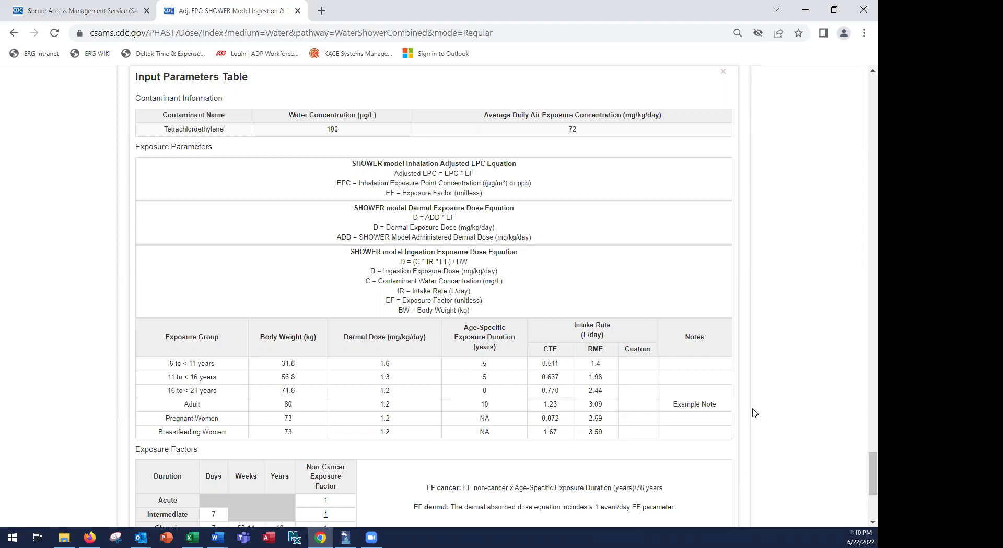
pyautogui.scroll(-4, 754, 413)
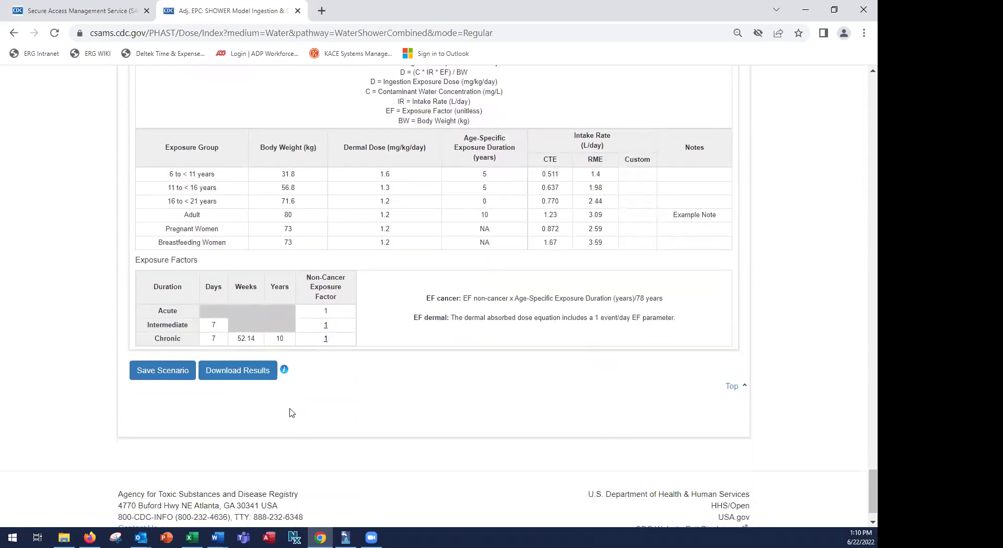
pyautogui.click(265, 375)
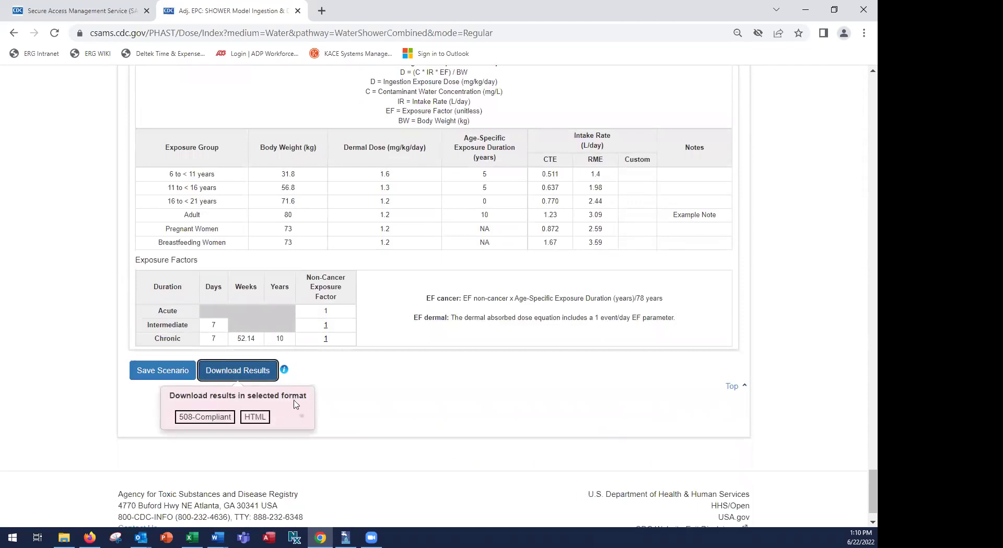
pyautogui.click(350, 395)
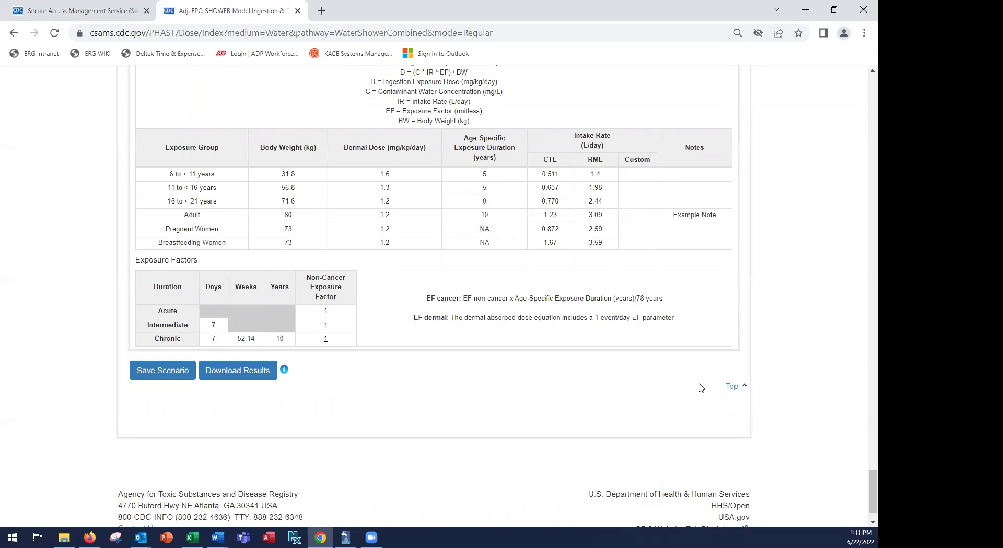
# - Return to the scenario import stage and remove the imported Example Si_D_Tetrachlor.showermodelphastexport file
pyautogui.click(729, 386)
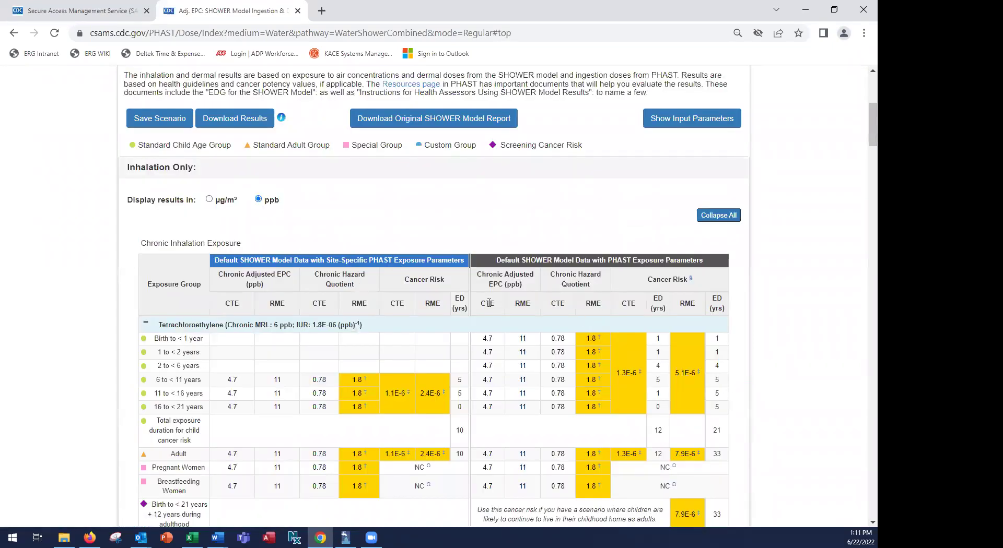
pyautogui.scroll(2, 488, 302)
pyautogui.scroll(2, 488, 302)
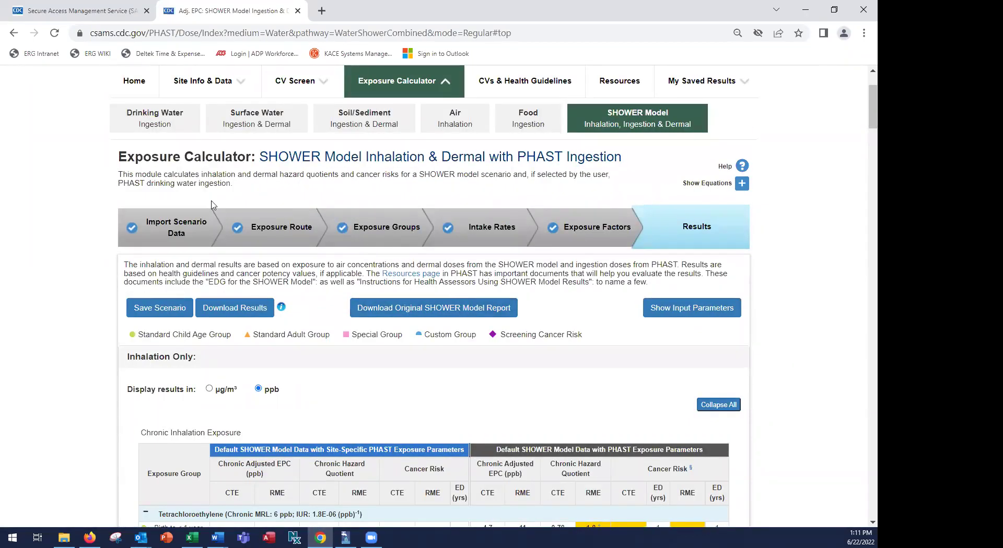
pyautogui.click(178, 229)
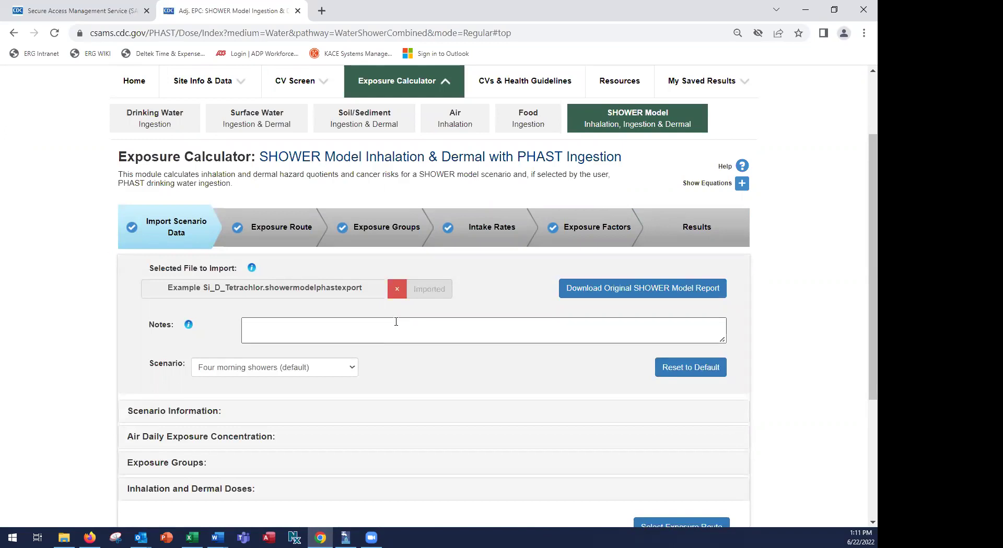
pyautogui.click(397, 290)
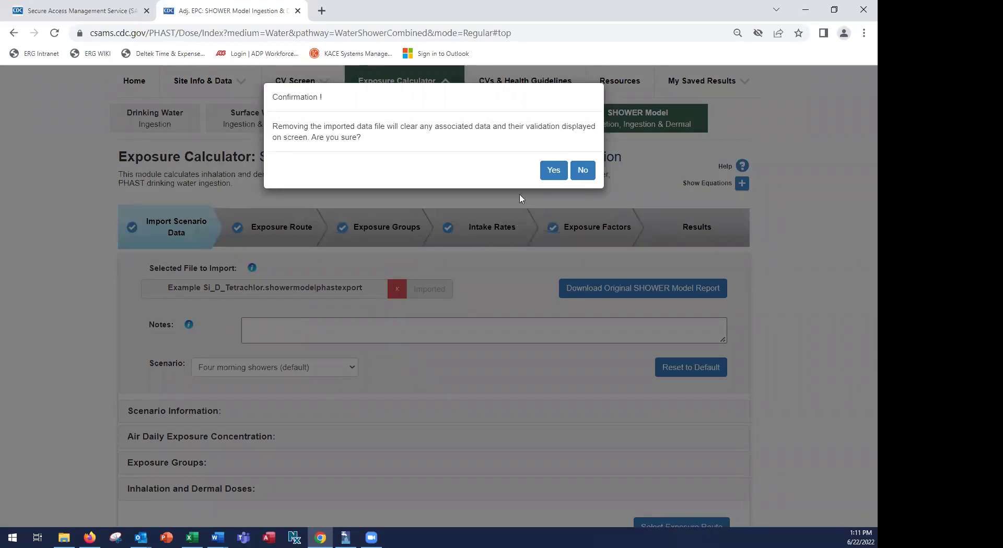
pyautogui.click(553, 171)
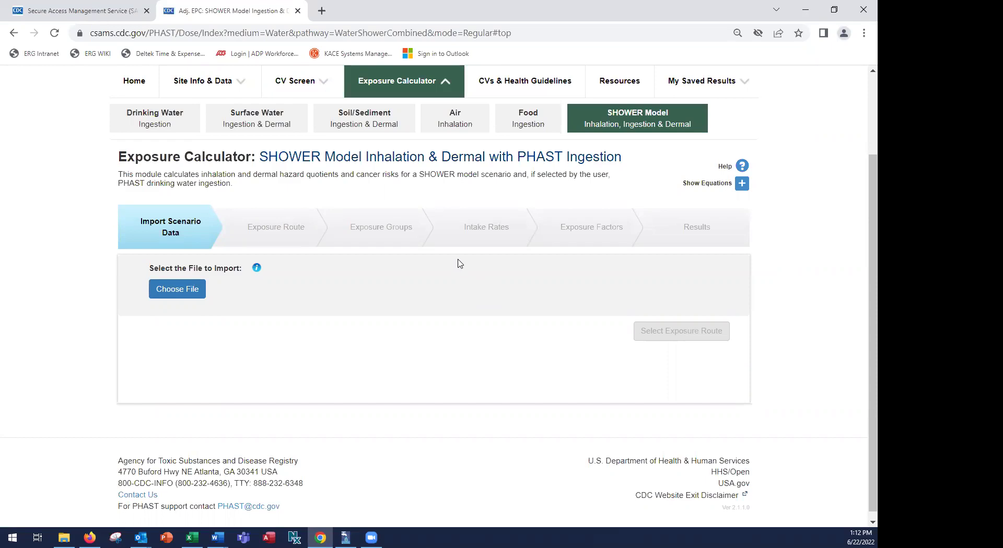
# - Import the SHOWER model scenario file PHAST Demo_C_Tetrachlor.showermodelphastexport from the TrainingData folder
pyautogui.click(193, 293)
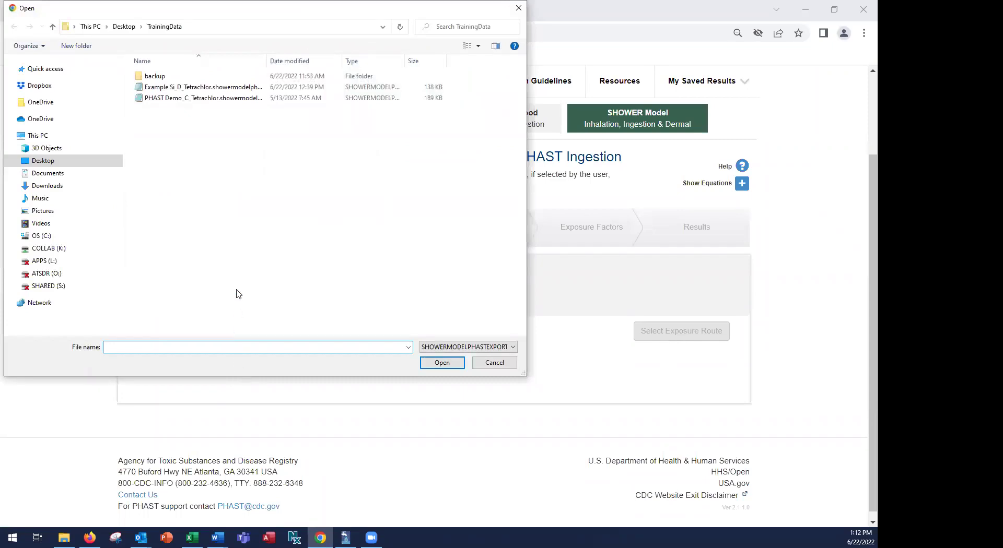
pyautogui.click(215, 98)
pyautogui.click(442, 363)
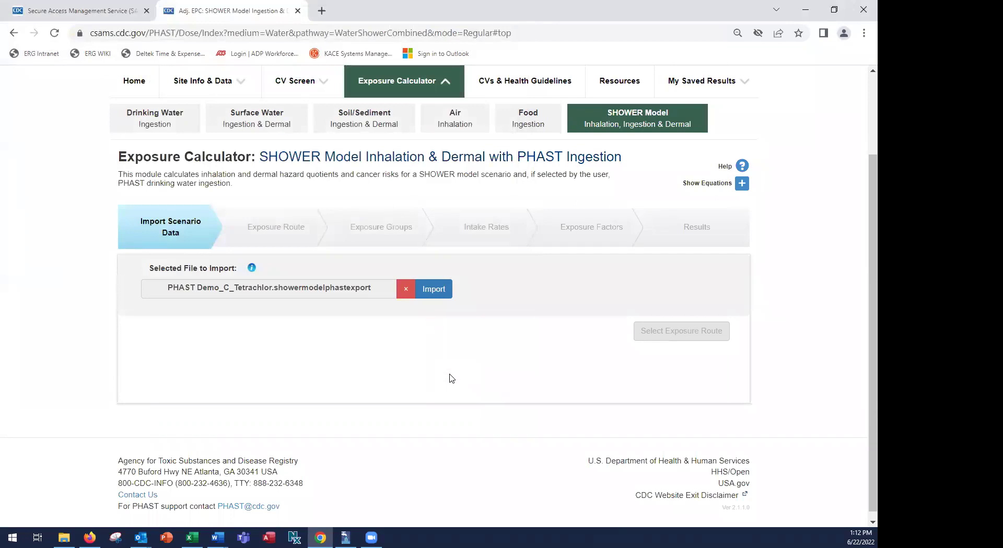
pyautogui.click(444, 299)
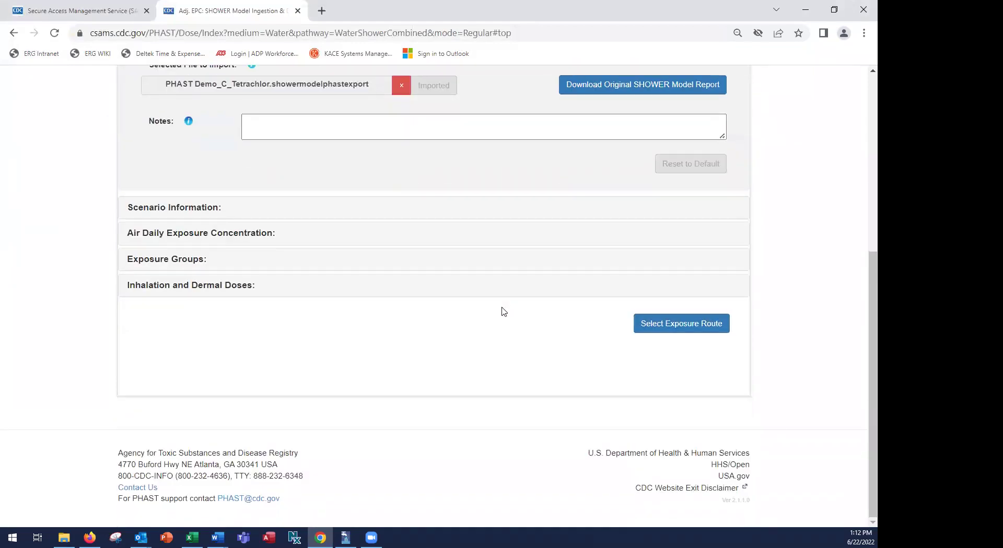
# - Review the imported scenario's site and model input information and its exposure group parameters
pyautogui.click(370, 209)
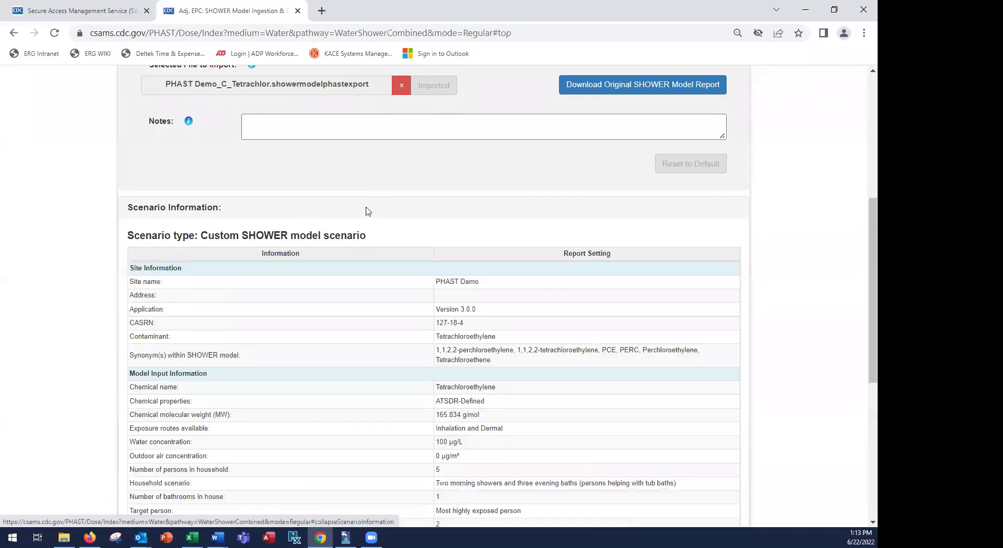
pyautogui.scroll(-2, 70, 333)
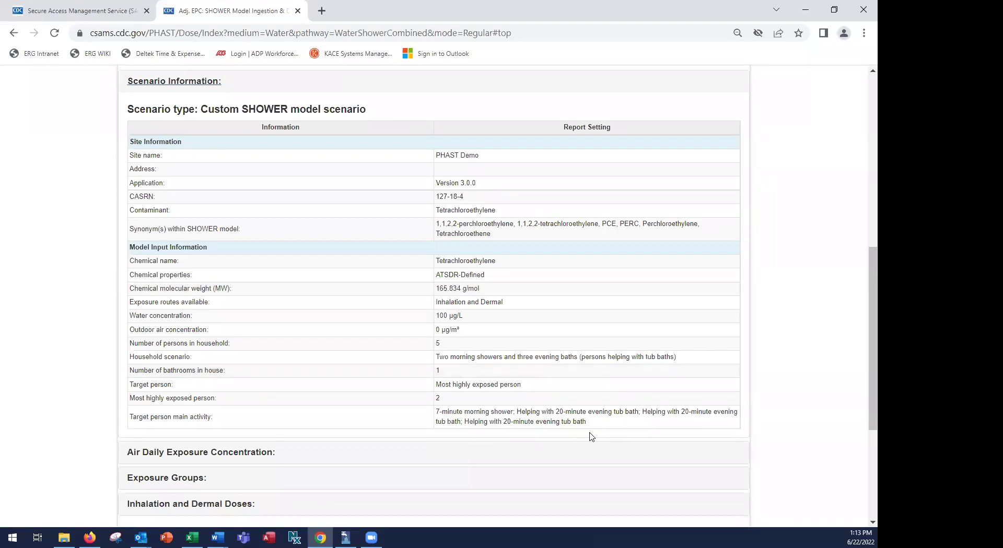
pyautogui.click(212, 480)
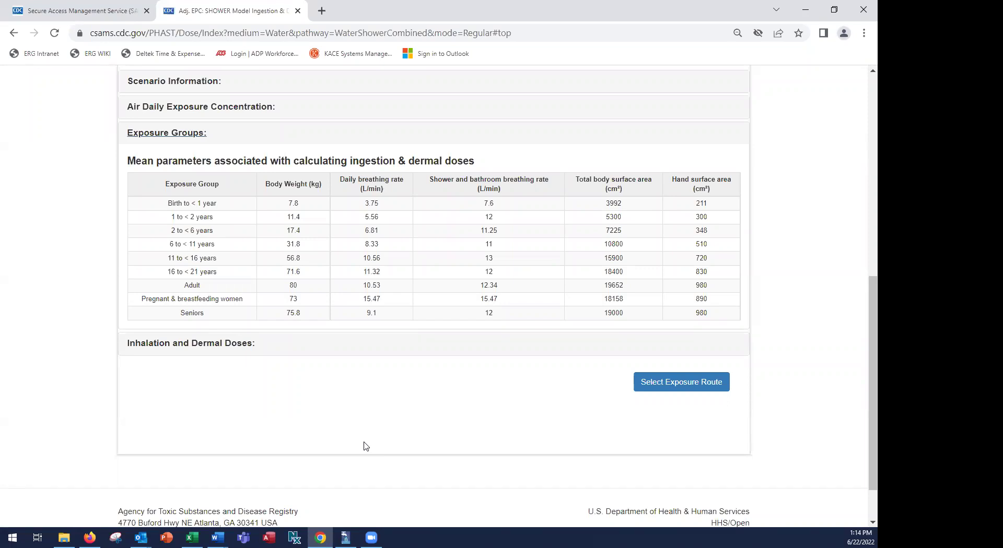
# - Set the exposure route to residents using household water and also drinking it, and continue to the exposure groups
pyautogui.click(692, 391)
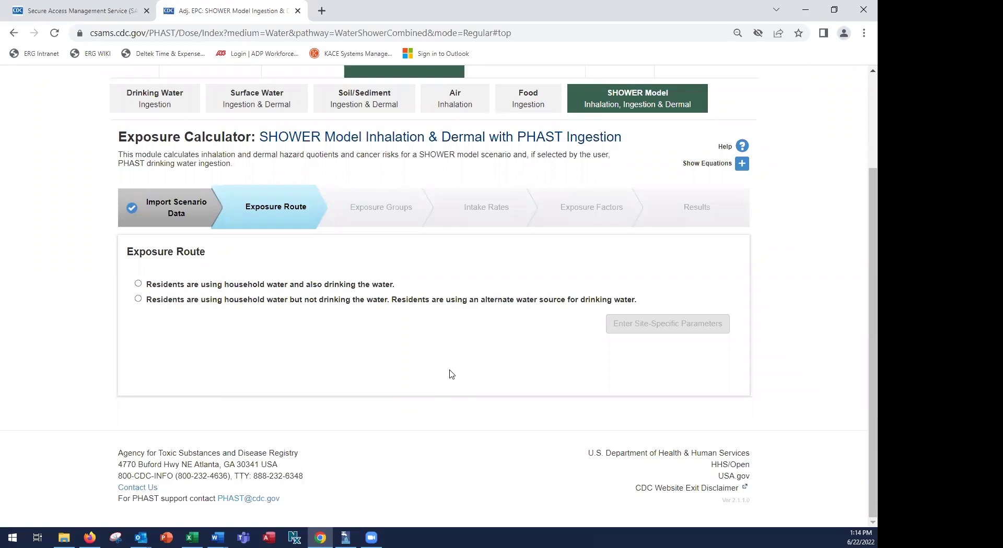
pyautogui.click(138, 285)
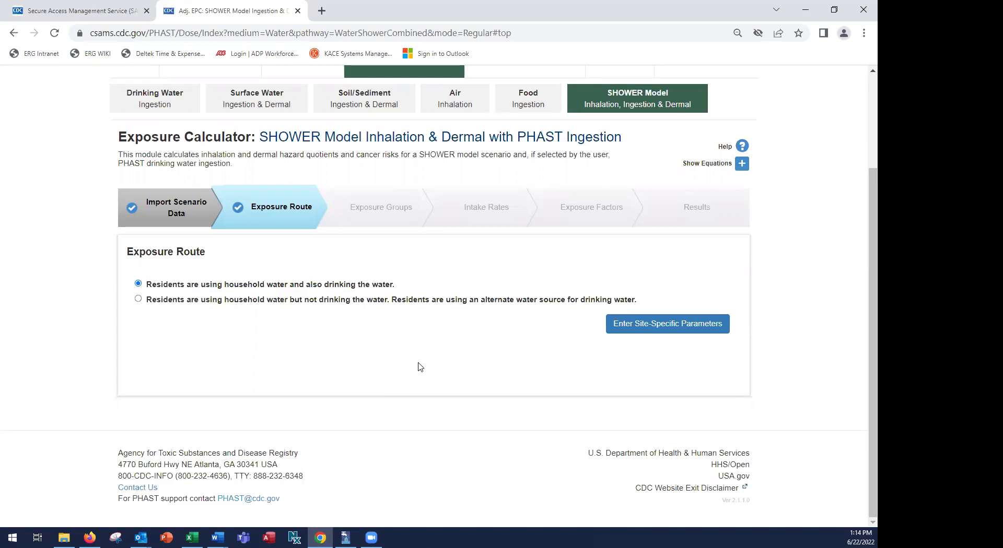
pyautogui.click(659, 330)
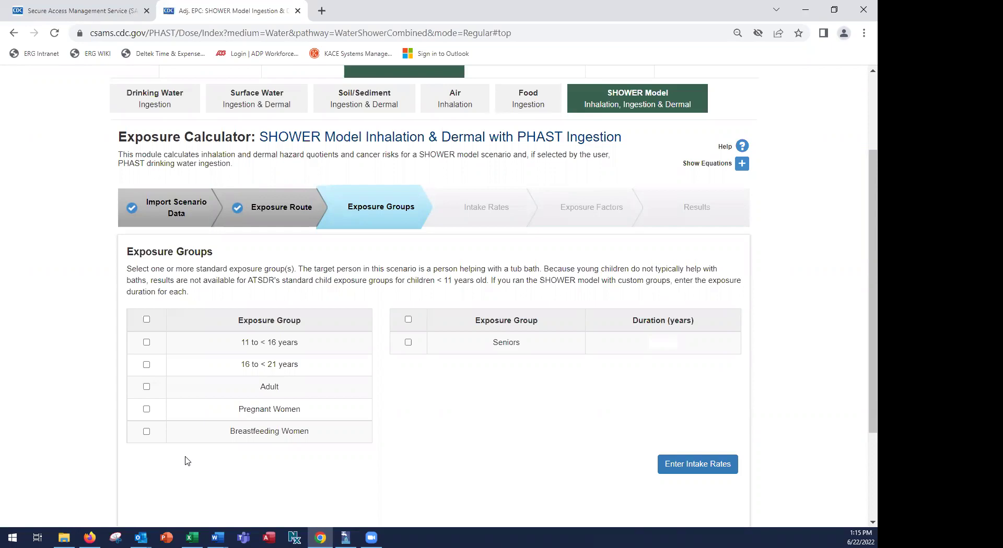
# - Select the Adult, Pregnant Women, Breastfeeding Women and Seniors exposure groups with a 2-year duration for Seniors, and proceed to intake rates
pyautogui.click(147, 387)
pyautogui.click(147, 410)
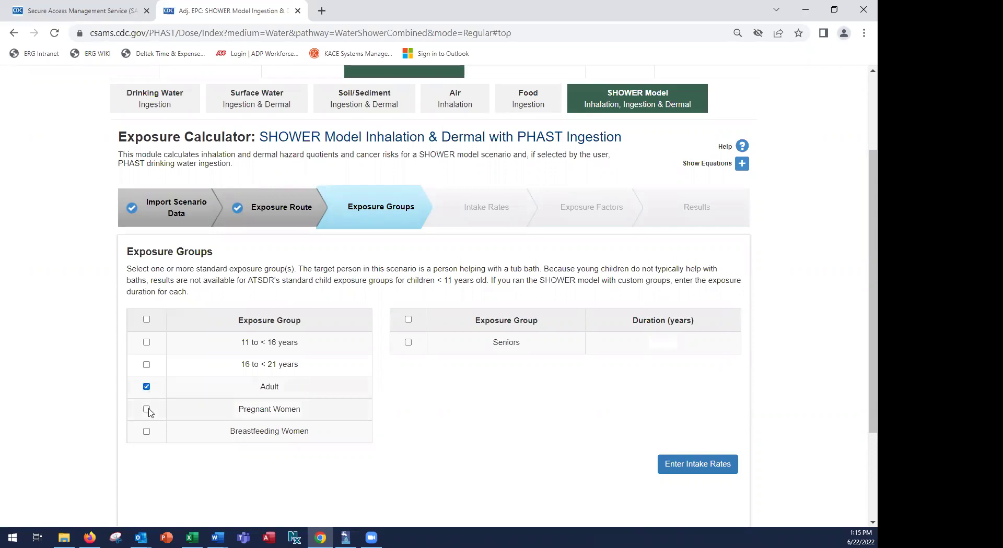
pyautogui.click(147, 432)
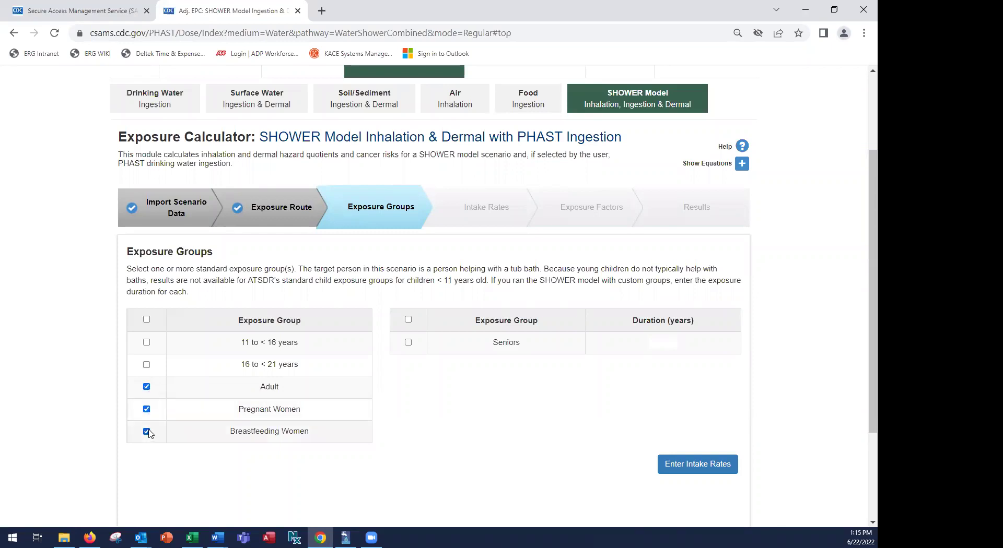
pyautogui.click(409, 342)
pyautogui.click(666, 343)
pyautogui.write('2')
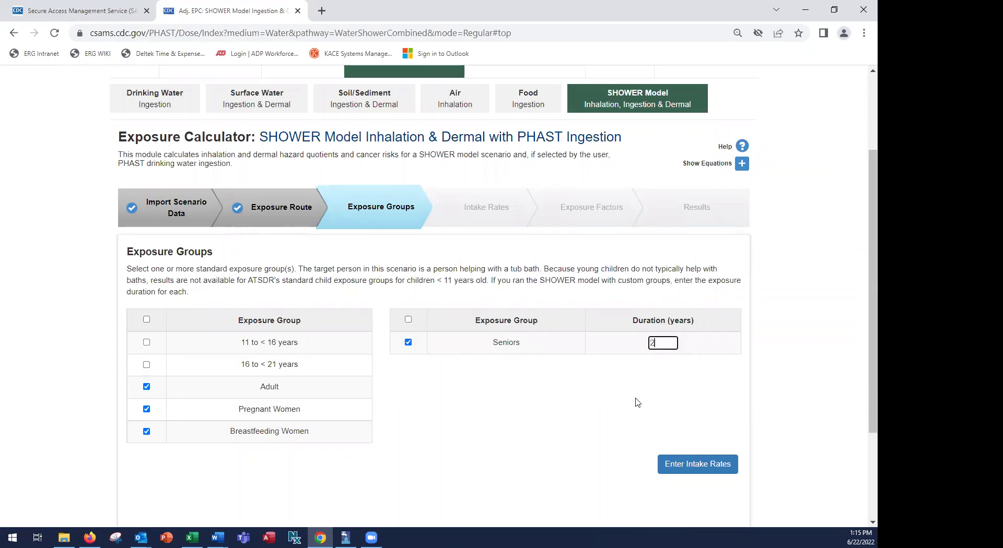
pyautogui.click(693, 469)
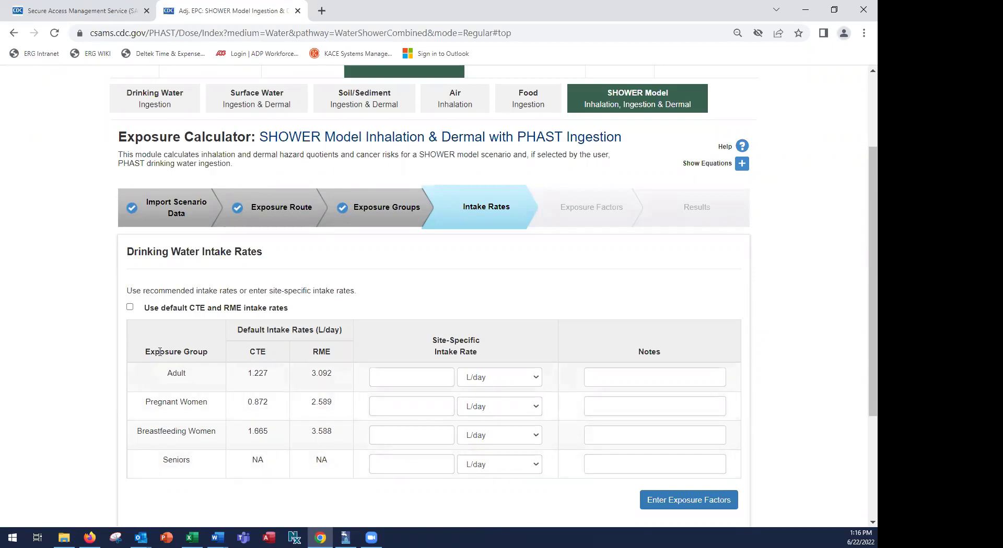
# - Use the default CTE and RME drinking water intake rates, set Seniors to 2 L/day, and proceed to exposure factors
pyautogui.click(130, 307)
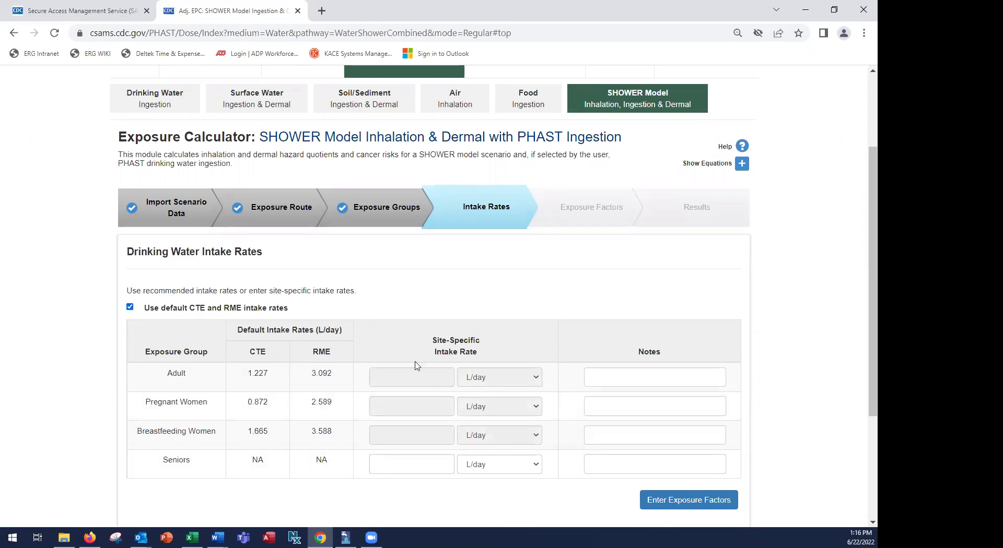
pyautogui.click(415, 461)
pyautogui.write('2')
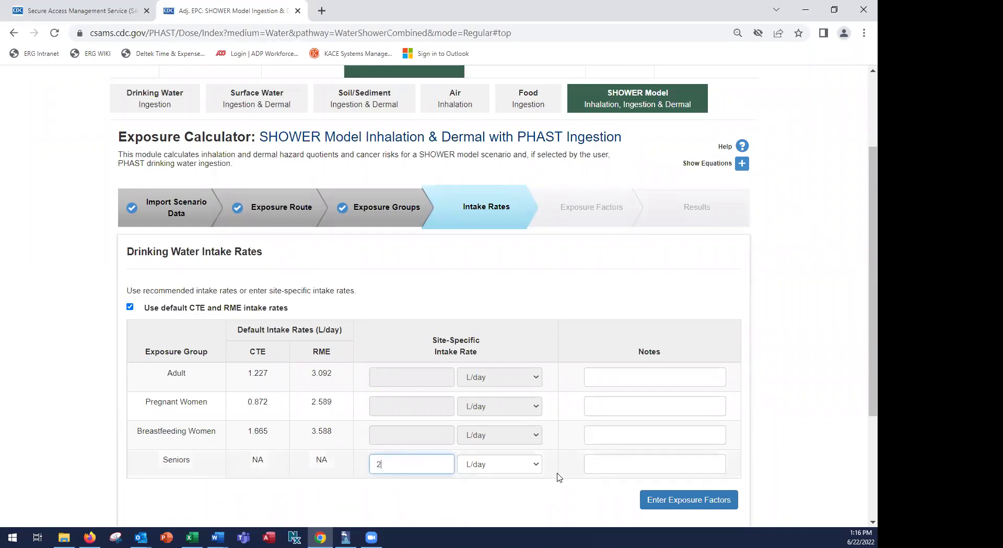
pyautogui.click(674, 502)
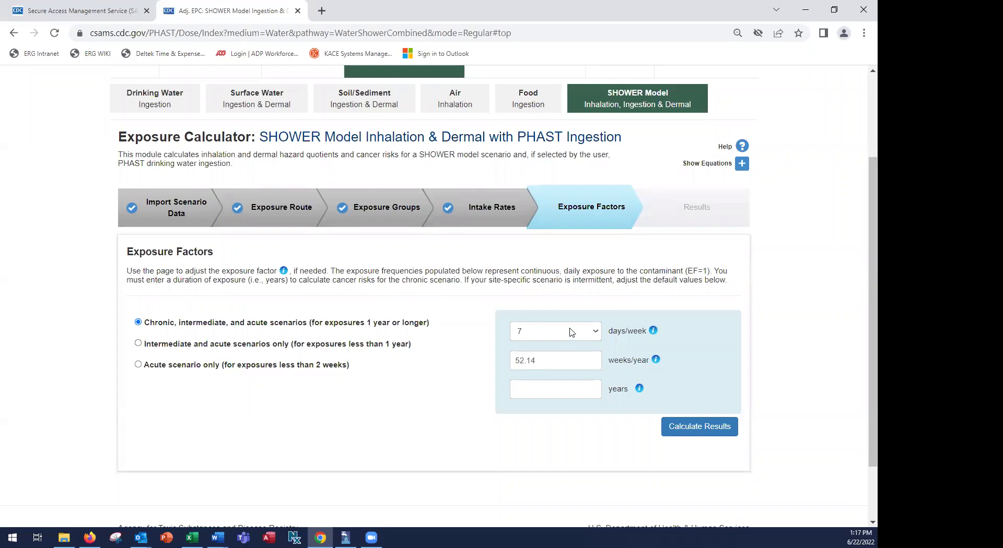
# - Set the chronic exposure factors to 50 weeks/year and 5 years, and calculate the results
pyautogui.moveTo(571, 360); pyautogui.dragTo(518, 355)
pyautogui.write('50')
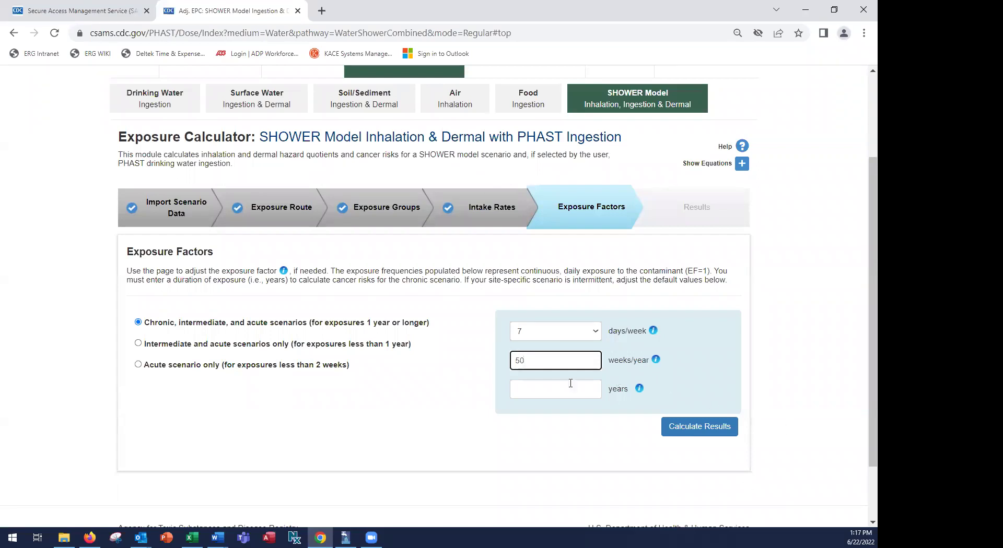
pyautogui.click(545, 386)
pyautogui.write('5')
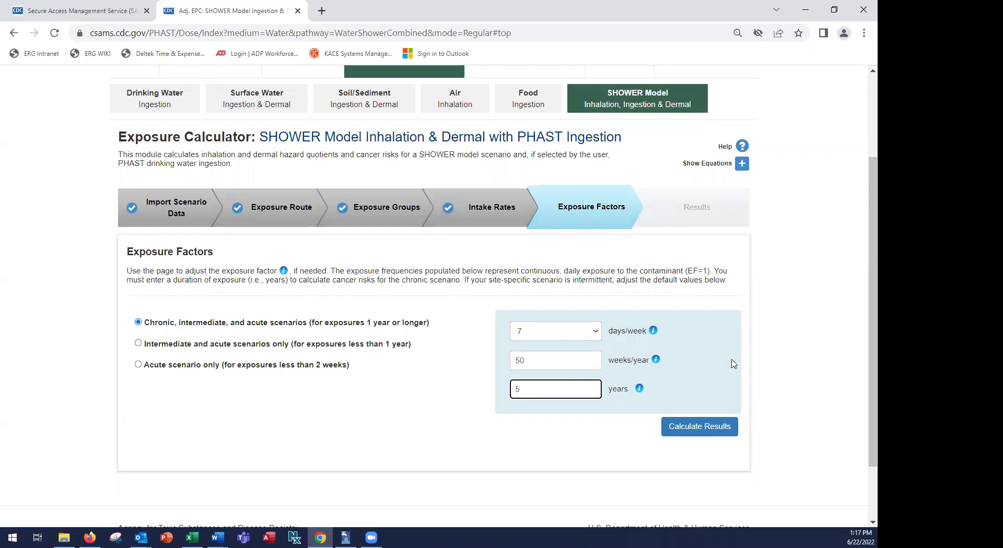
pyautogui.click(694, 428)
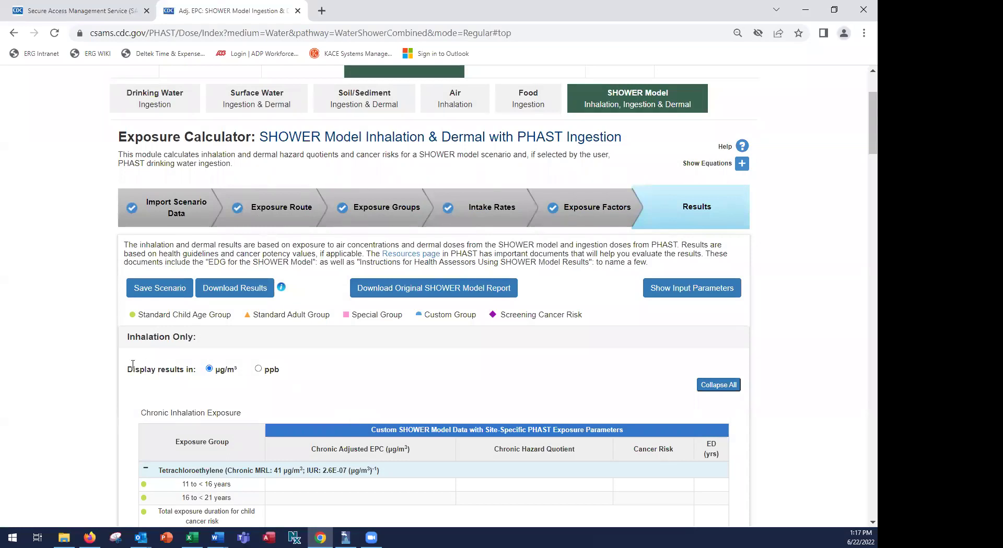
# - Examine the chronic and intermediate inhalation hazard quotients and cancer risks for the selected exposure groups
pyautogui.scroll(-5, 83, 375)
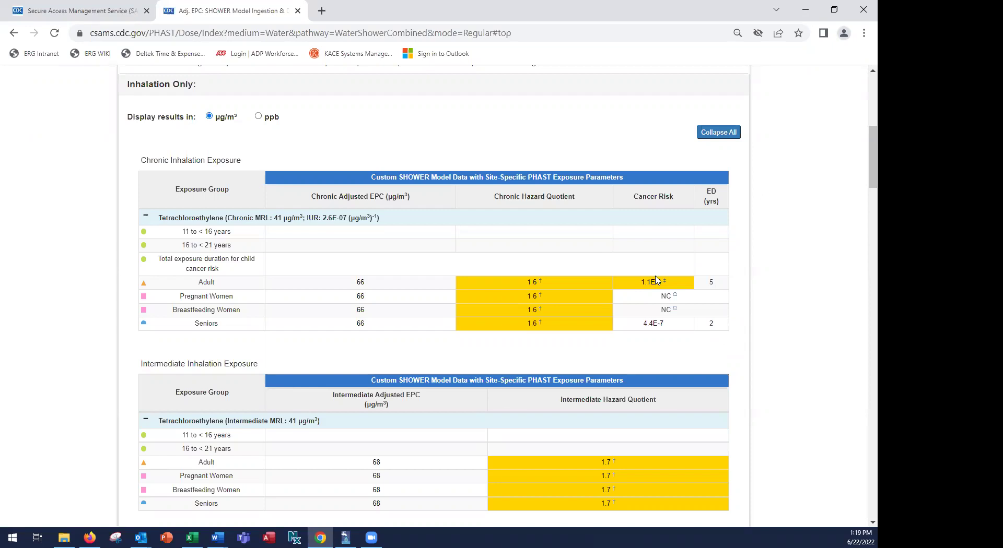
pyautogui.moveTo(647, 282)
# - Display the cancer risk equation used for the results, and check the available help documents
pyautogui.scroll(2, 779, 332)
pyautogui.scroll(5, 778, 332)
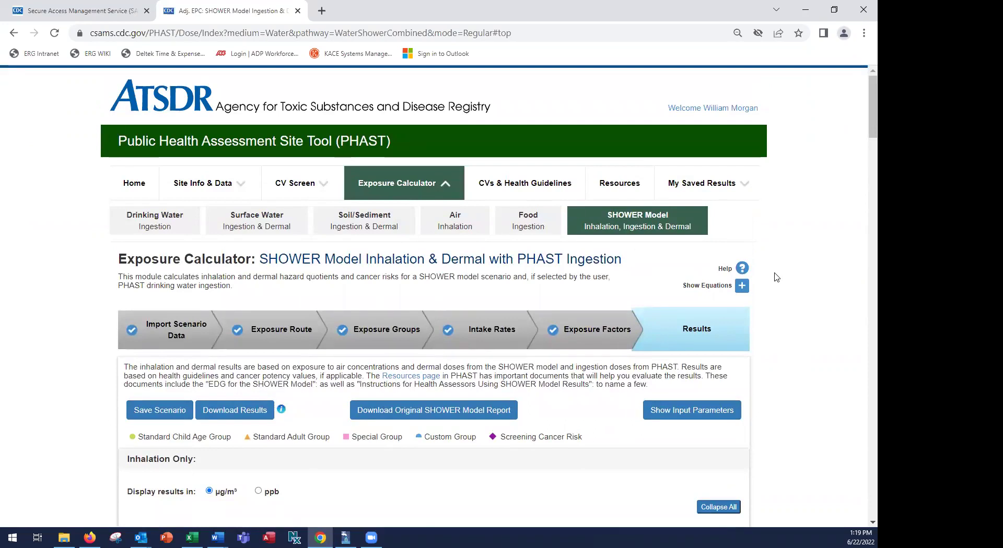
pyautogui.click(741, 287)
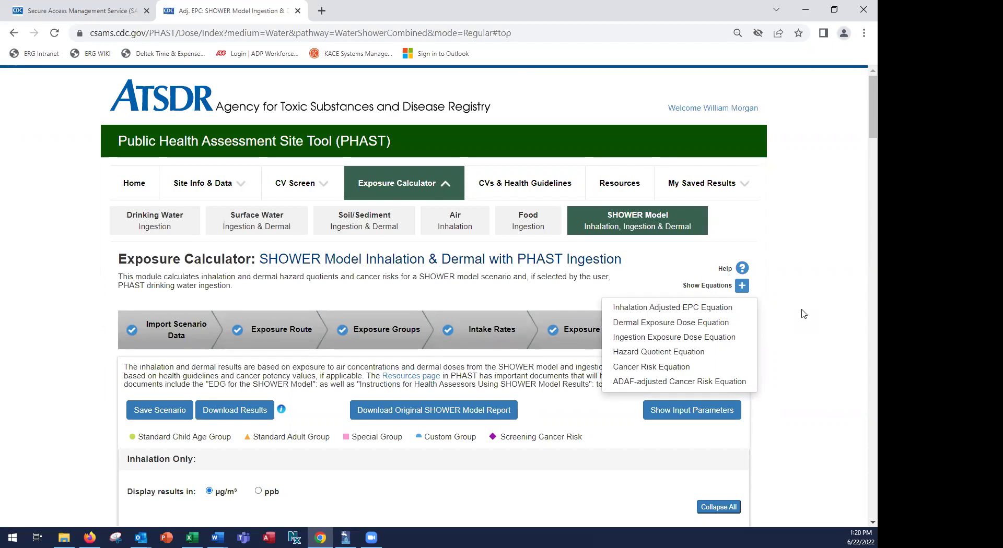
pyautogui.click(682, 368)
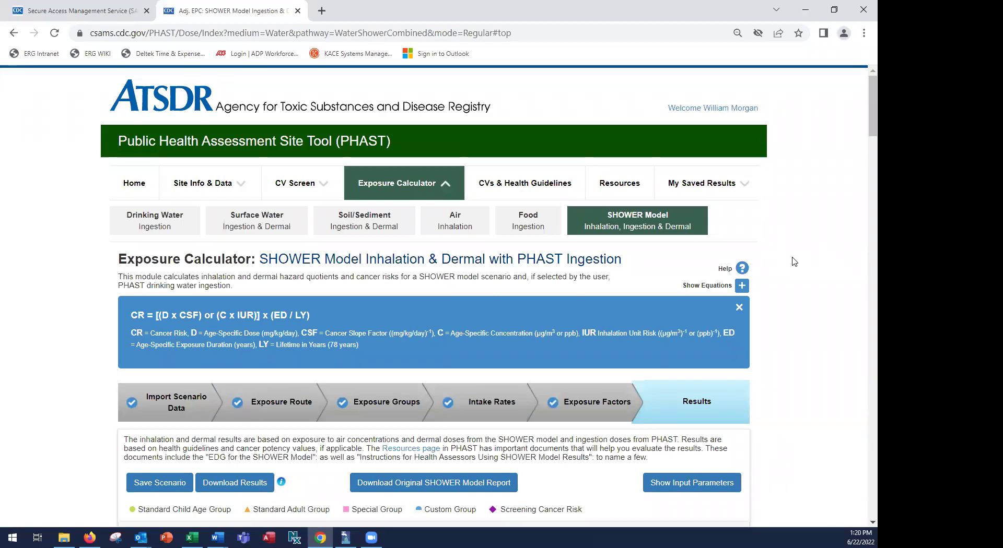
pyautogui.click(742, 268)
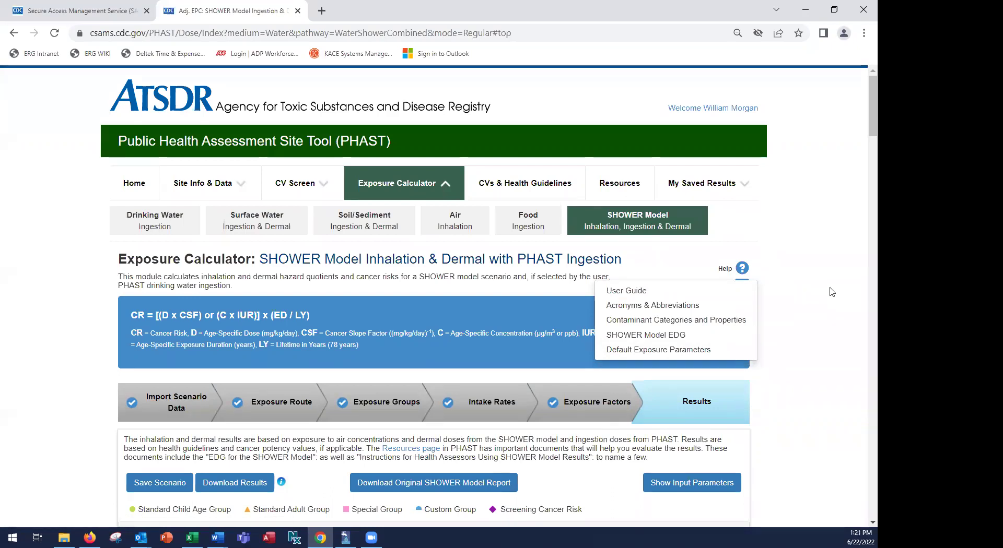
# - Examine the ingestion-only, dermal-only and combined ingestion and dermal doses, hazard quotients and cancer risks for each exposure group
pyautogui.scroll(-20, 832, 291)
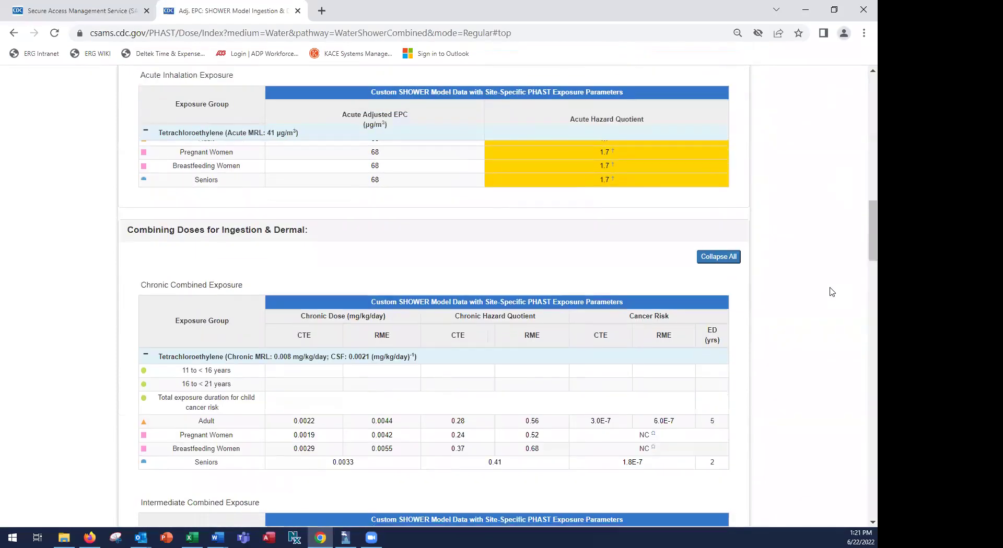
pyautogui.scroll(-20, 831, 292)
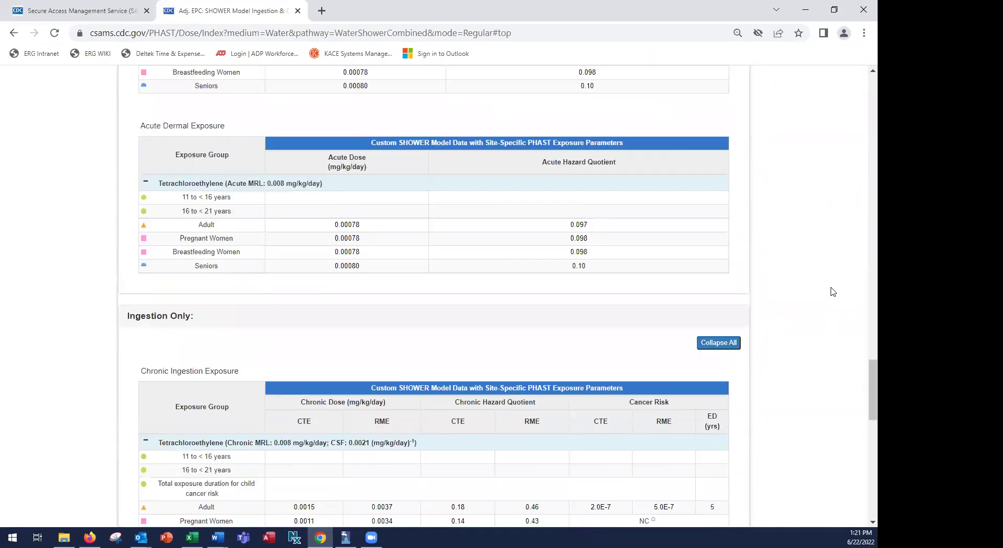
pyautogui.scroll(-3, 833, 292)
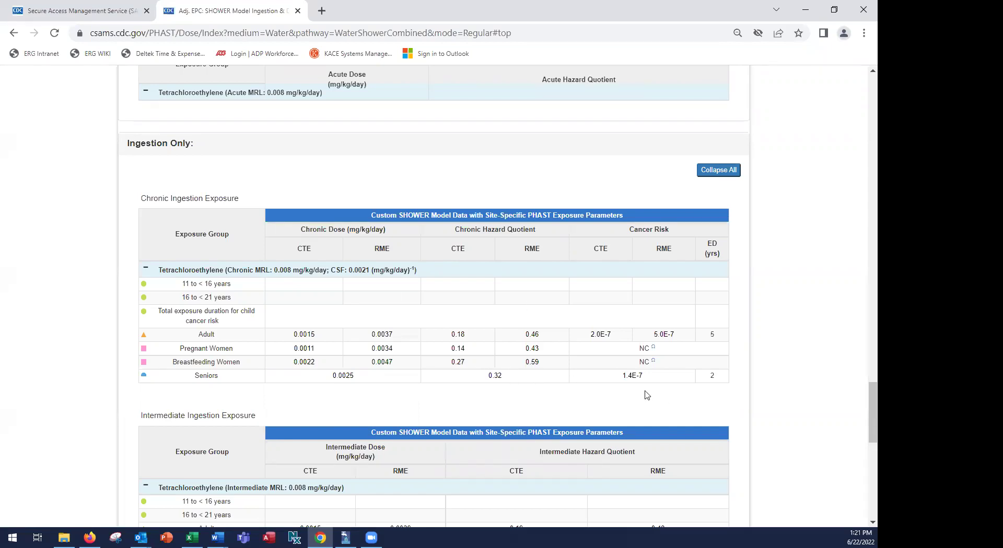
pyautogui.scroll(17, 646, 396)
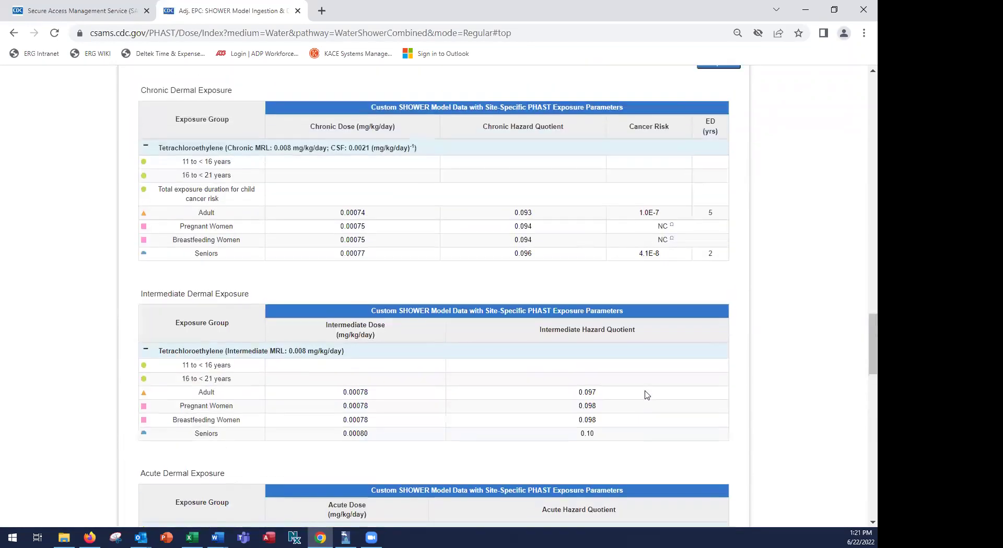
pyautogui.scroll(-2, 638, 395)
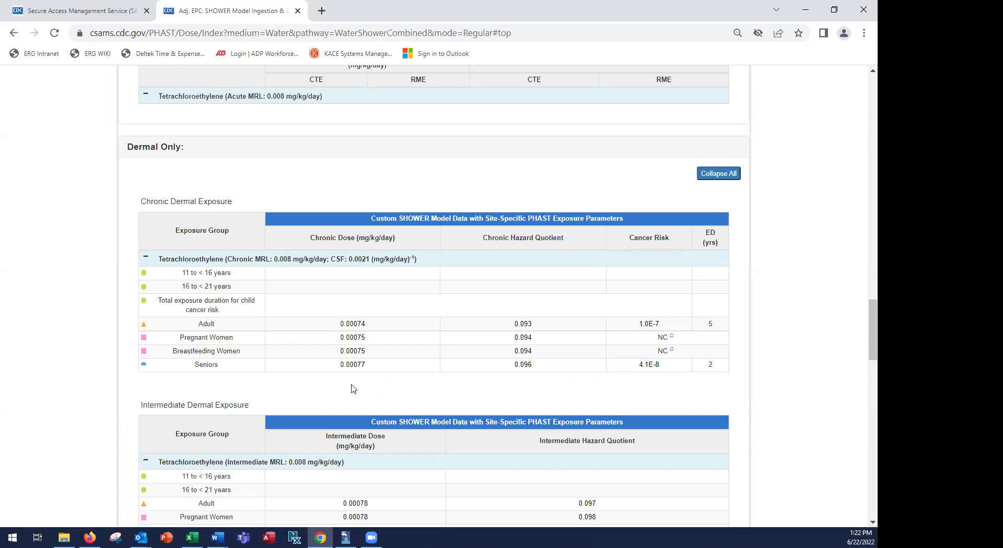
pyautogui.scroll(5, 353, 389)
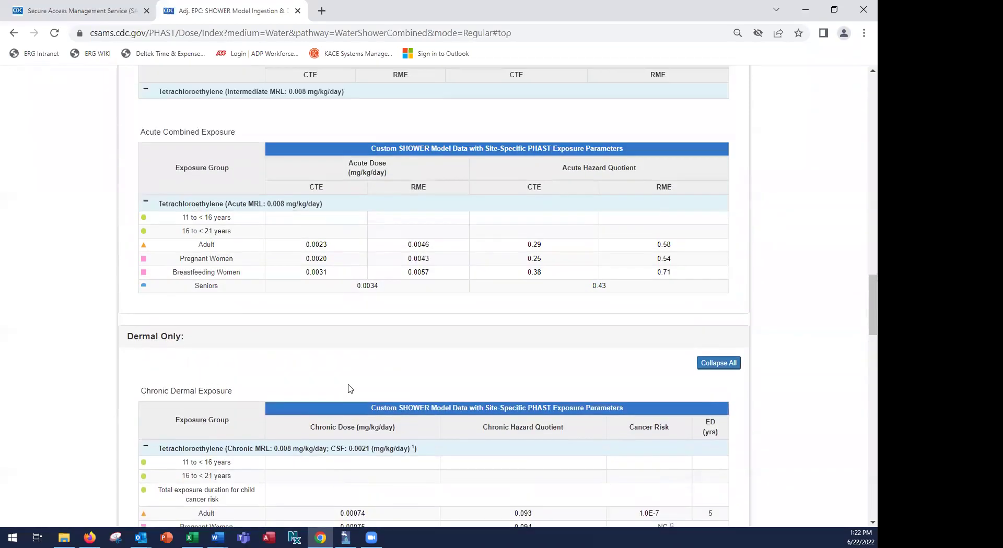
pyautogui.scroll(7, 350, 389)
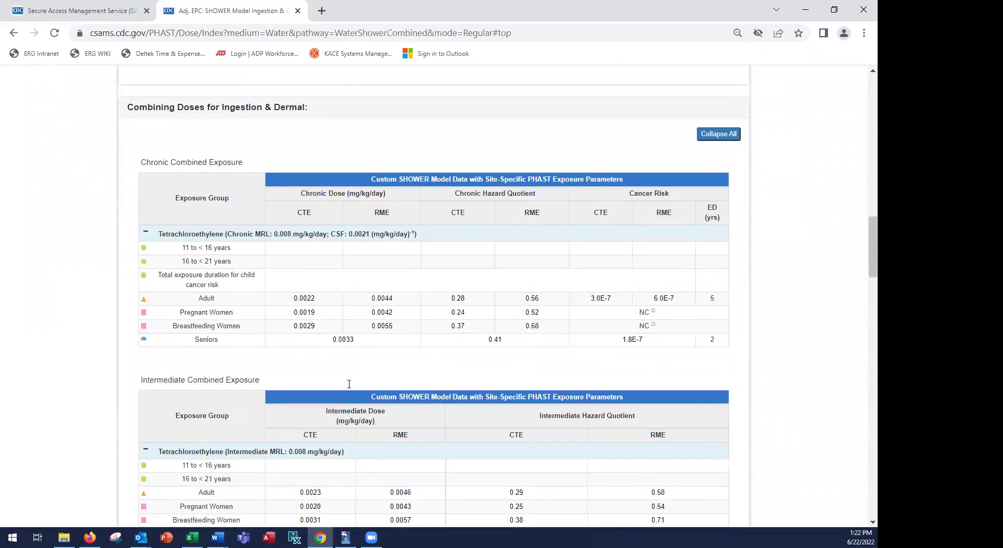
pyautogui.scroll(-1, 350, 389)
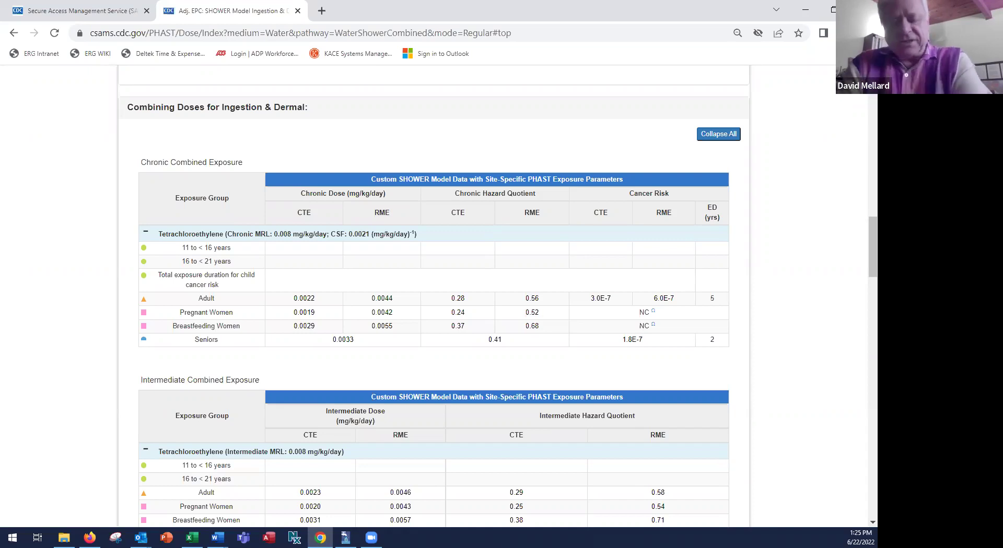
# - Replace the imported scenario file with Example Si_D_Tetrachlor.showermodelphastexport, import it, and collapse the Exposure Groups section
pyautogui.scroll(3, 72, 203)
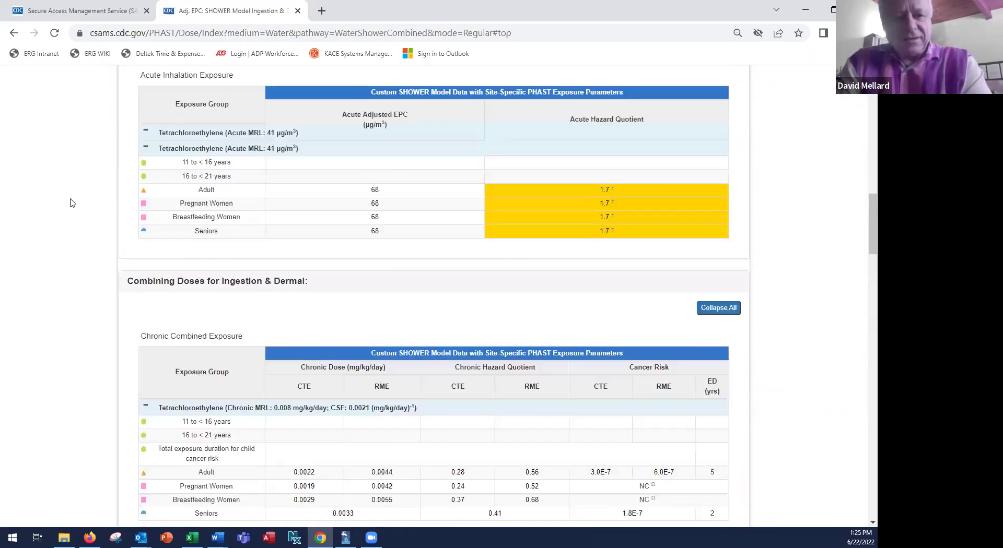
pyautogui.scroll(15, 72, 203)
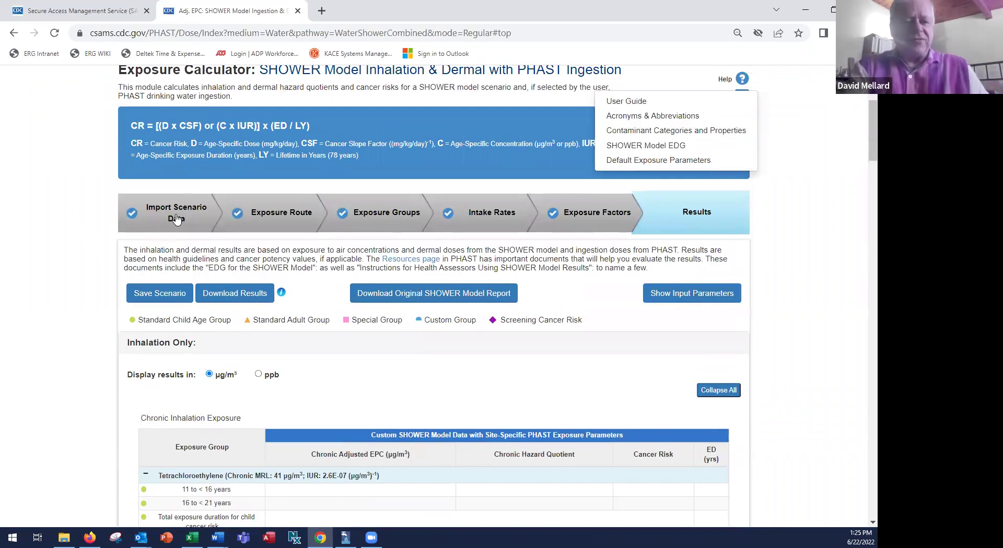
pyautogui.click(177, 219)
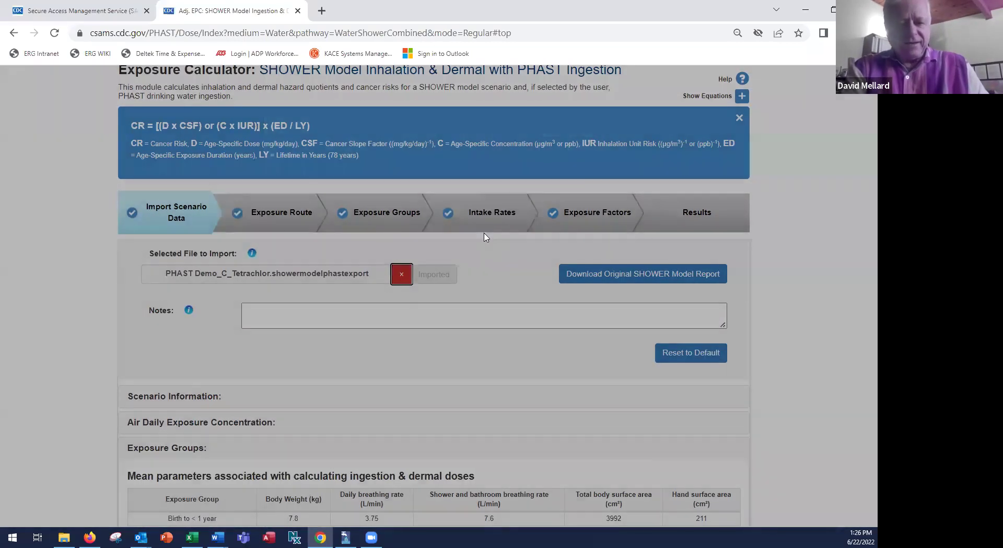
pyautogui.press('Return')
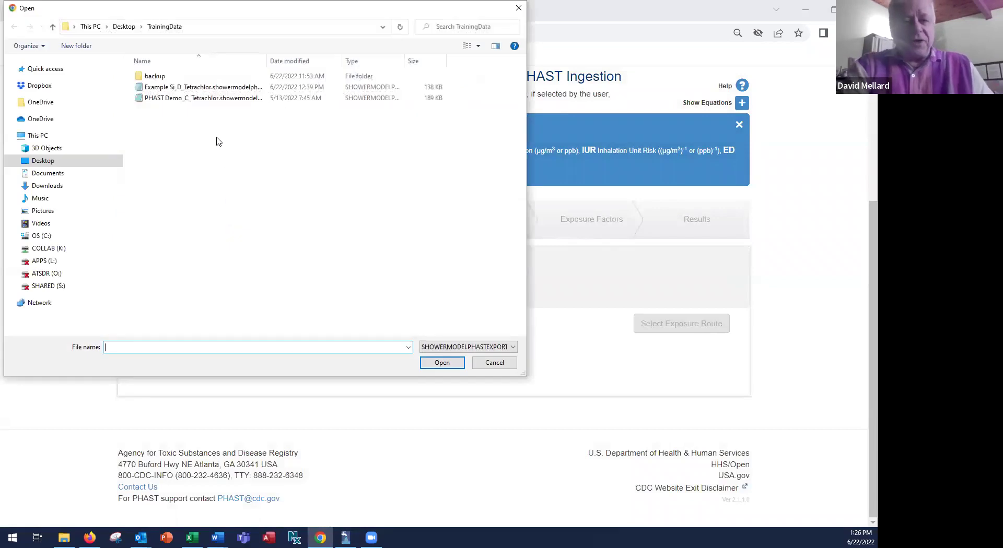
pyautogui.doubleClick(199, 86)
pyautogui.click(433, 287)
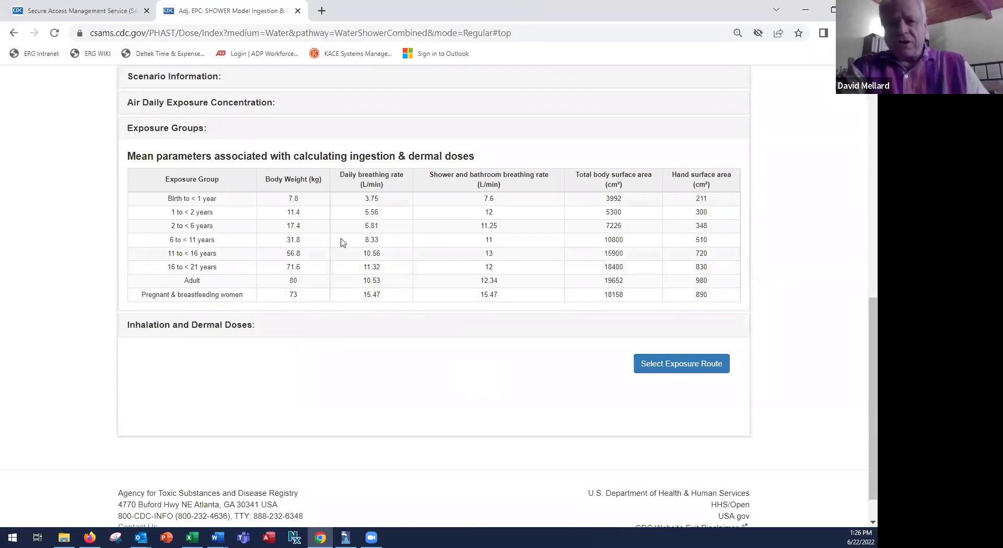
pyautogui.click(268, 135)
pyautogui.scroll(3, 389, 220)
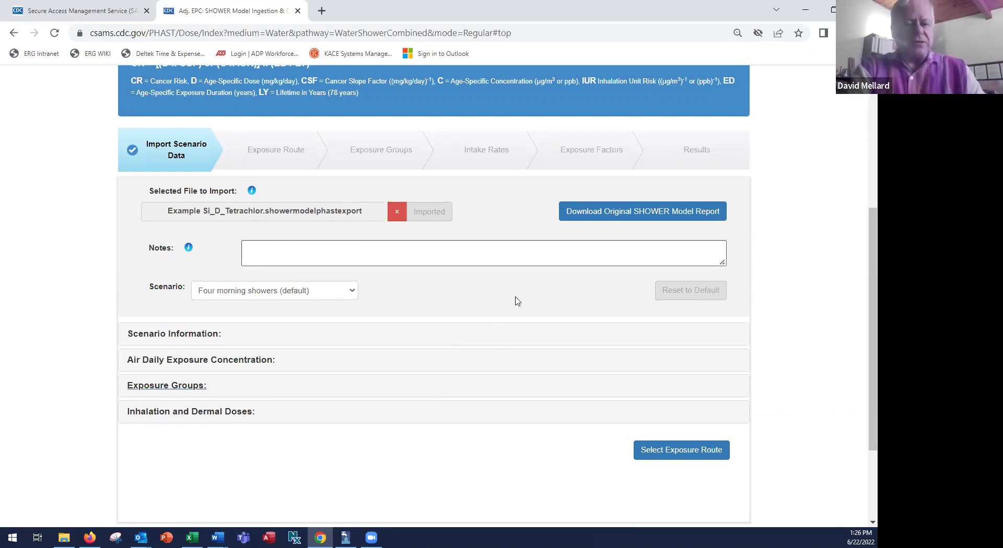
# - Run the Quick Summary for residents using household water but not drinking it, and show the results for the SHOWER model exposure groups
pyautogui.click(643, 452)
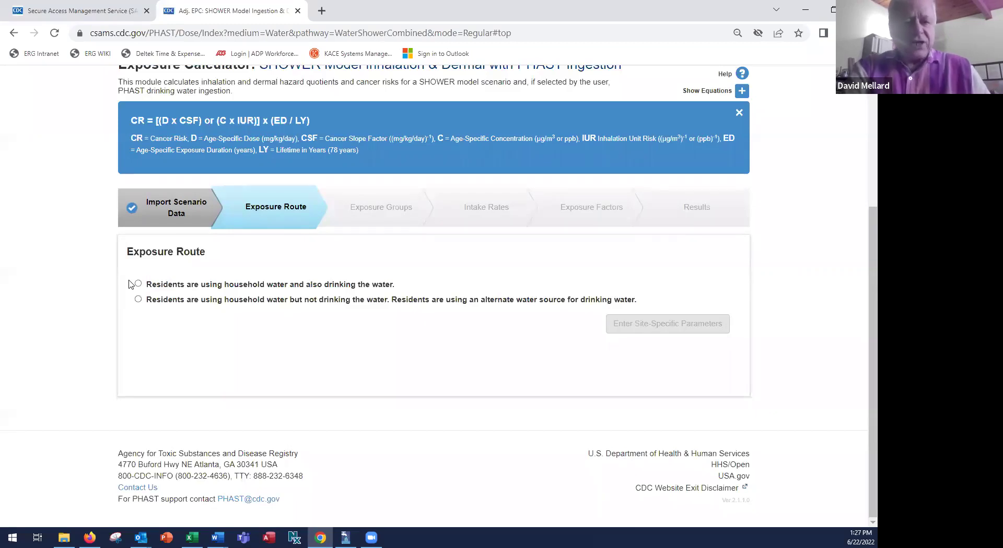
pyautogui.click(138, 300)
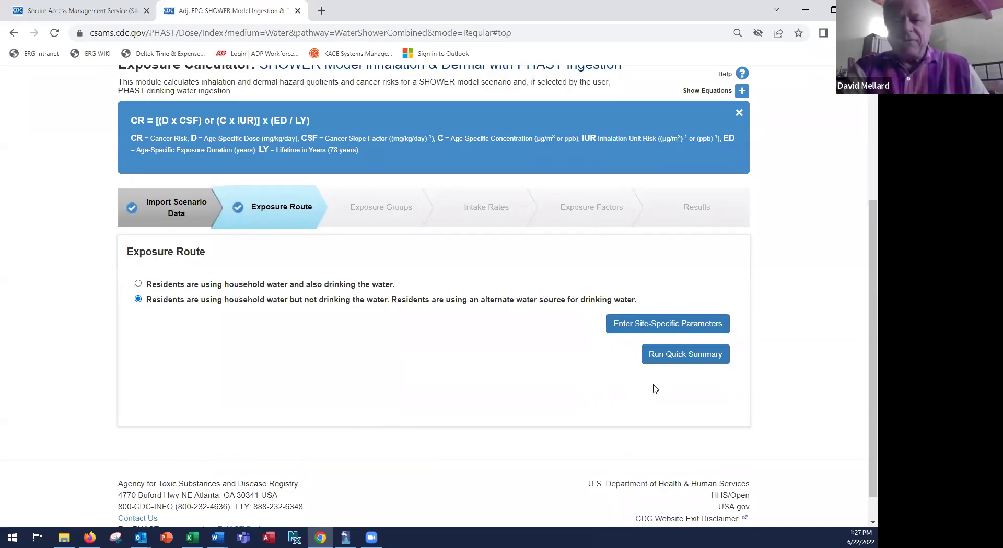
pyautogui.click(672, 360)
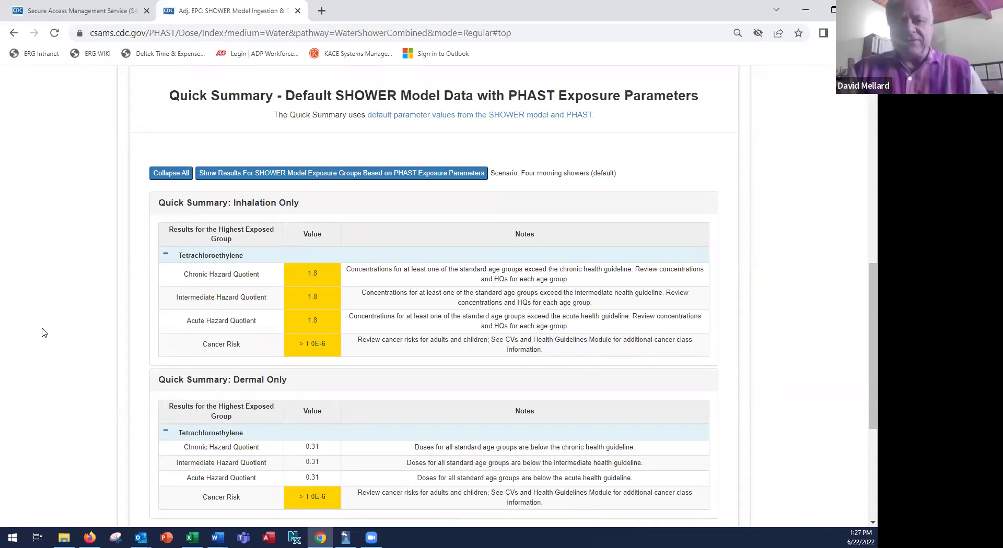
pyautogui.scroll(-1, 43, 332)
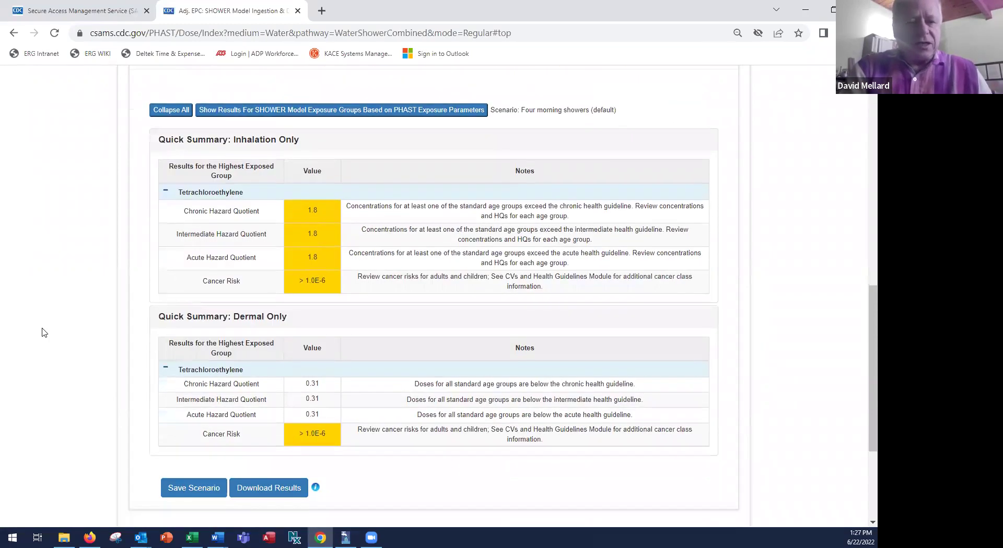
pyautogui.click(248, 111)
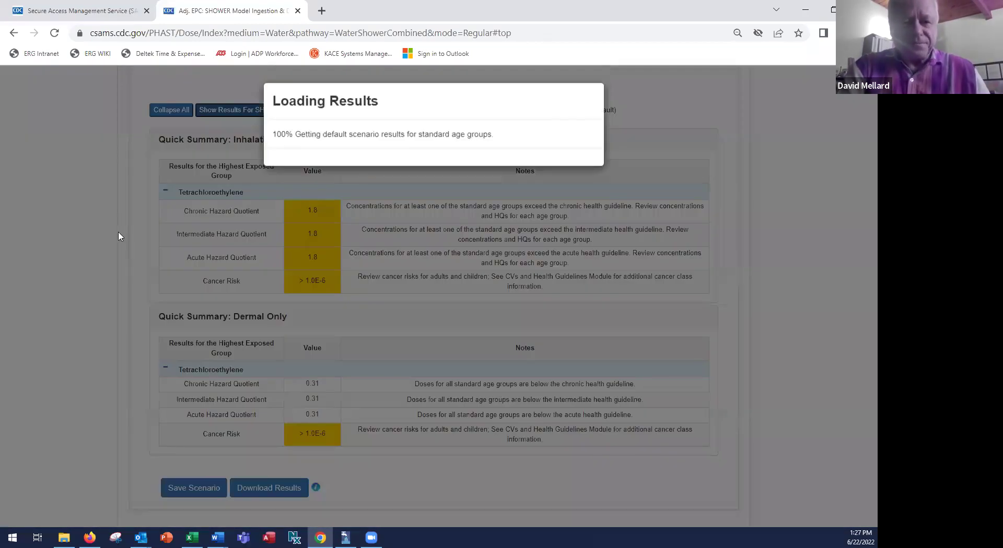
# - Examine the inhalation and chronic dermal result tables for hazard quotients and cancer risks in each exposure group
pyautogui.scroll(-1, 119, 237)
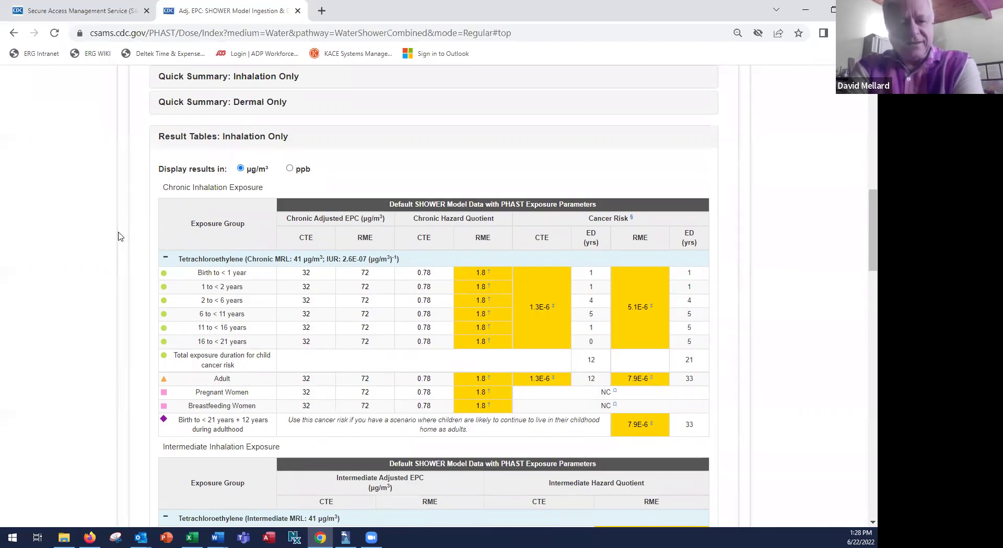
pyautogui.scroll(-6, 118, 237)
pyautogui.scroll(-5, 118, 236)
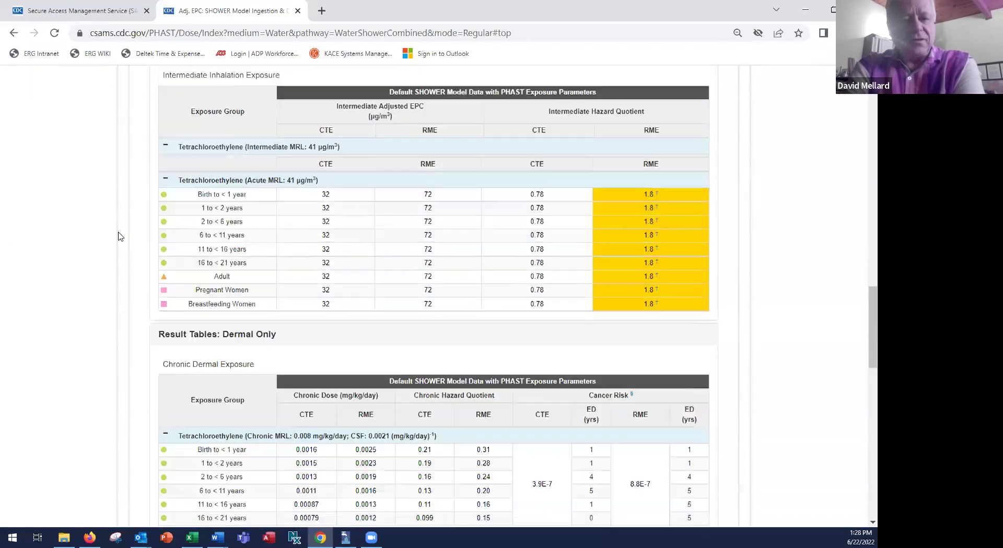
pyautogui.scroll(-1, 118, 236)
pyautogui.scroll(1, 118, 237)
pyautogui.scroll(-1, 118, 236)
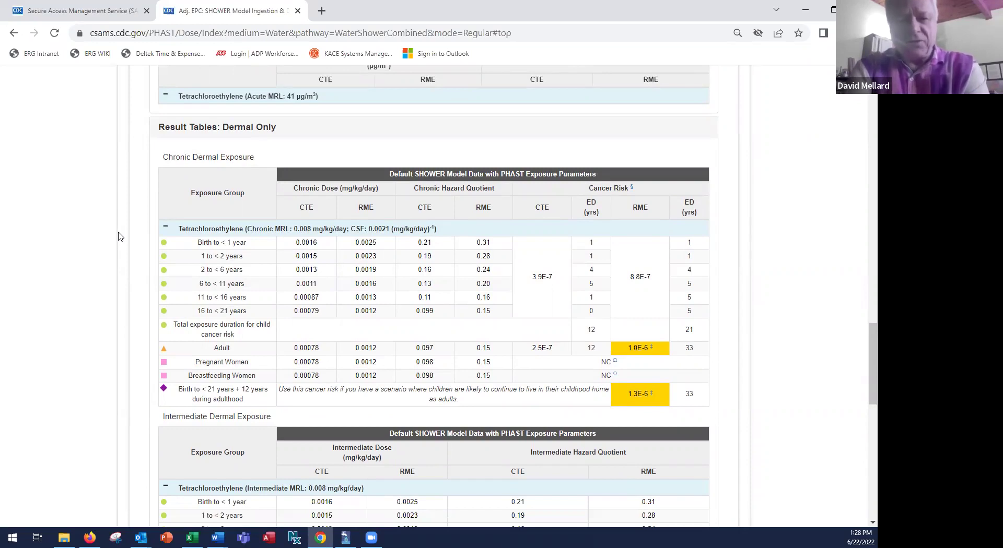
# - Try to download the Quick Summary results in 508-Compliant format, reload the report page, and return to the results
pyautogui.scroll(-15, 118, 236)
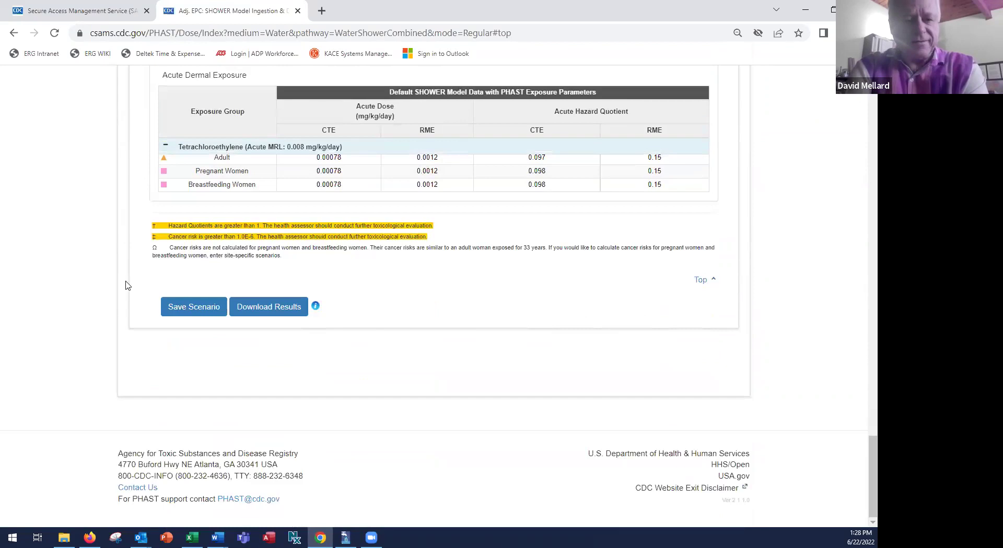
pyautogui.click(277, 312)
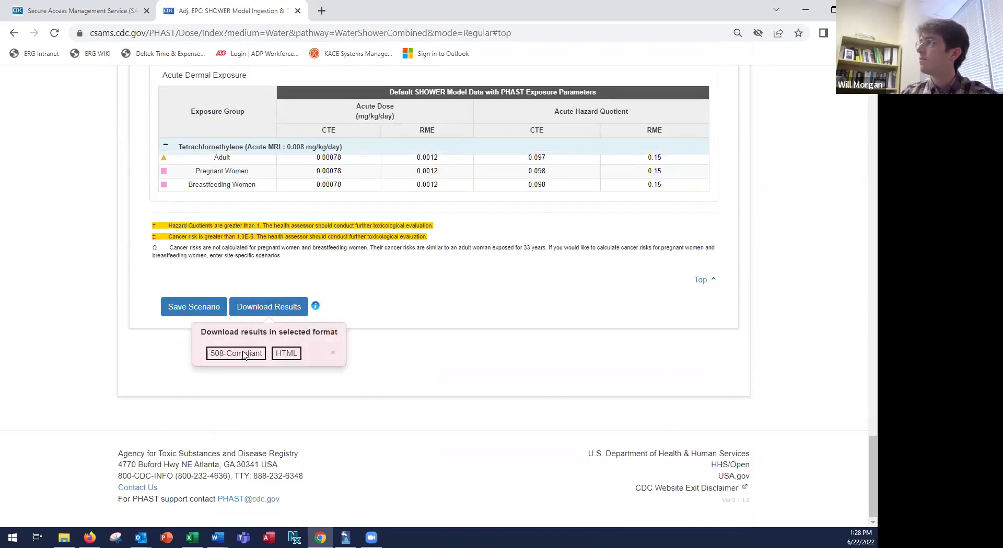
pyautogui.click(243, 355)
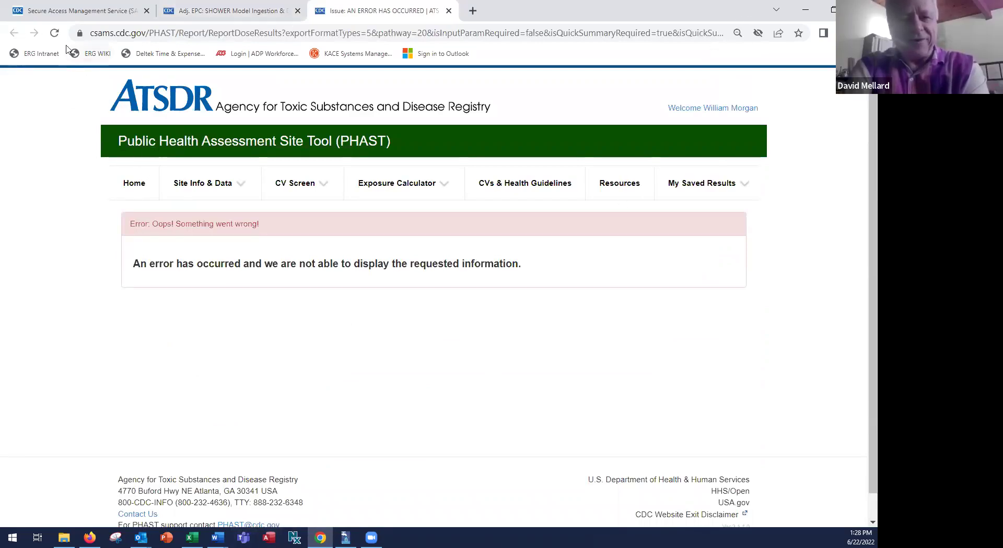
pyautogui.click(54, 33)
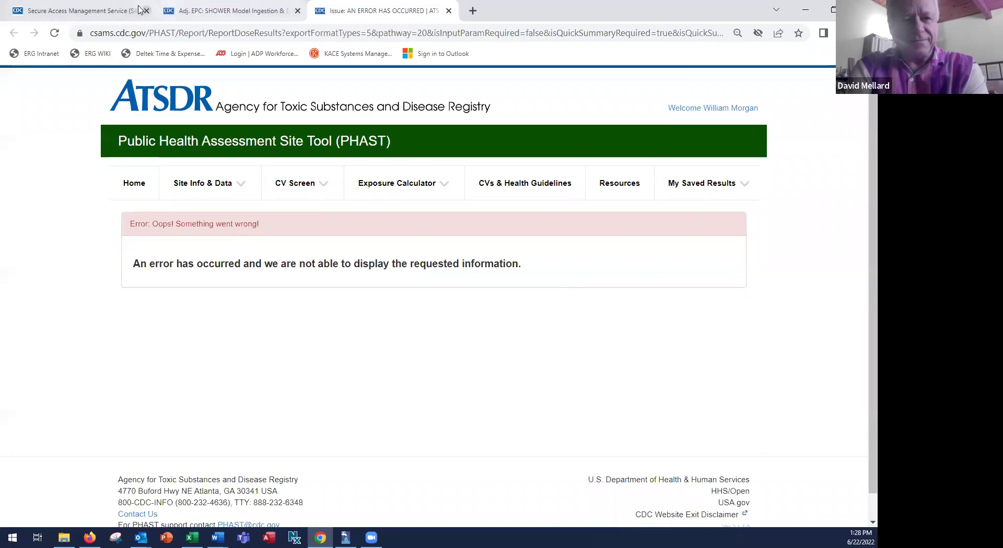
pyautogui.click(199, 12)
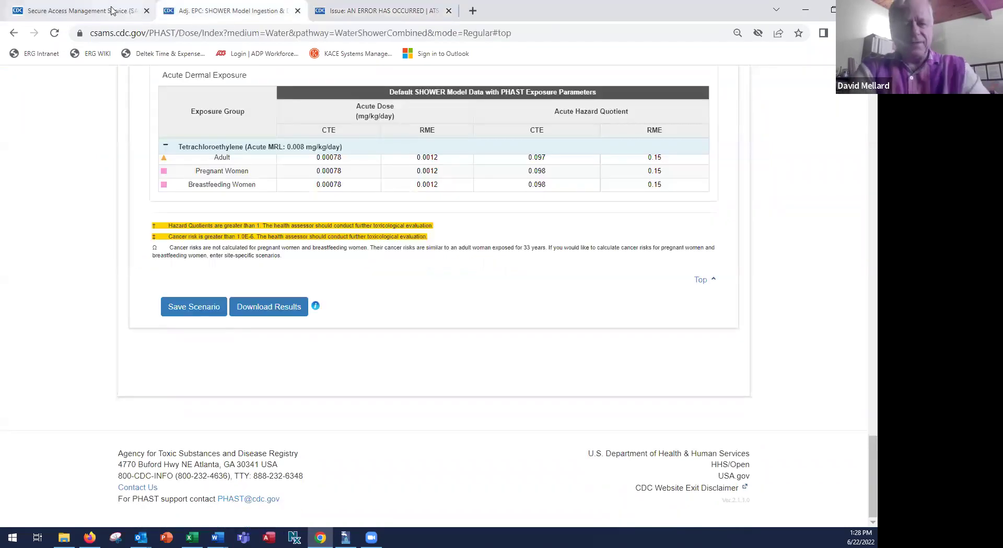
# - Recheck the inhalation and dermal result tables and retry the 508-Compliant download of the results
pyautogui.scroll(15, 366, 297)
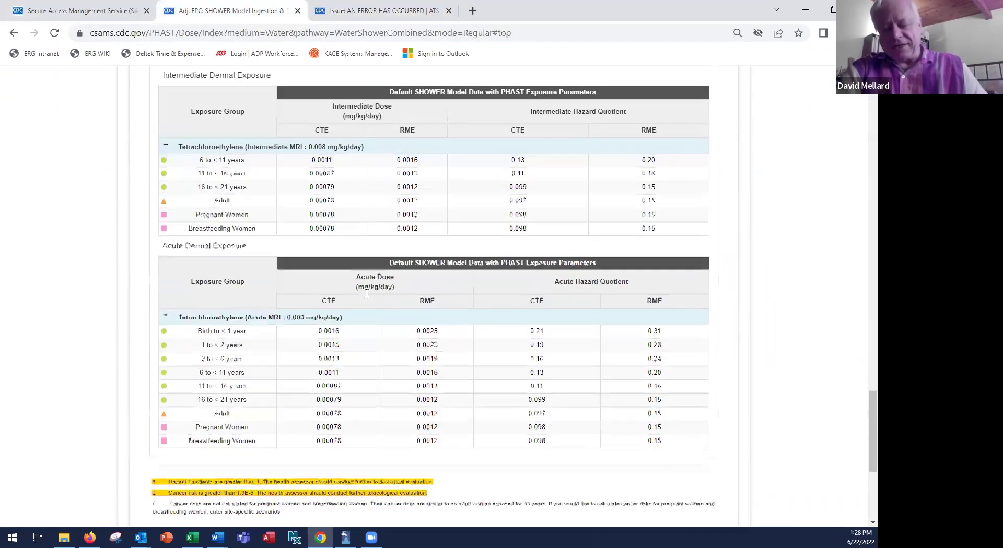
pyautogui.scroll(20, 366, 297)
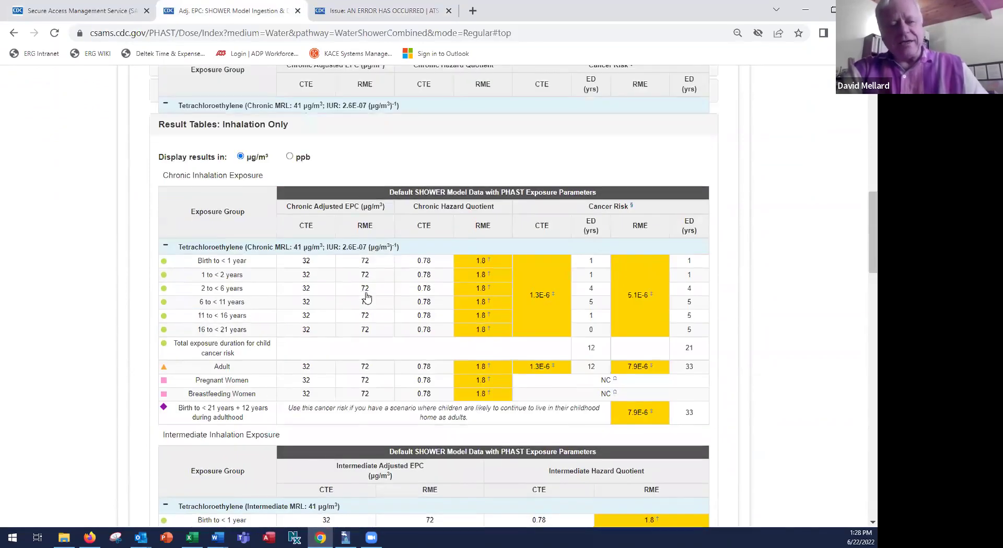
pyautogui.scroll(-5, 365, 297)
pyautogui.scroll(-20, 366, 297)
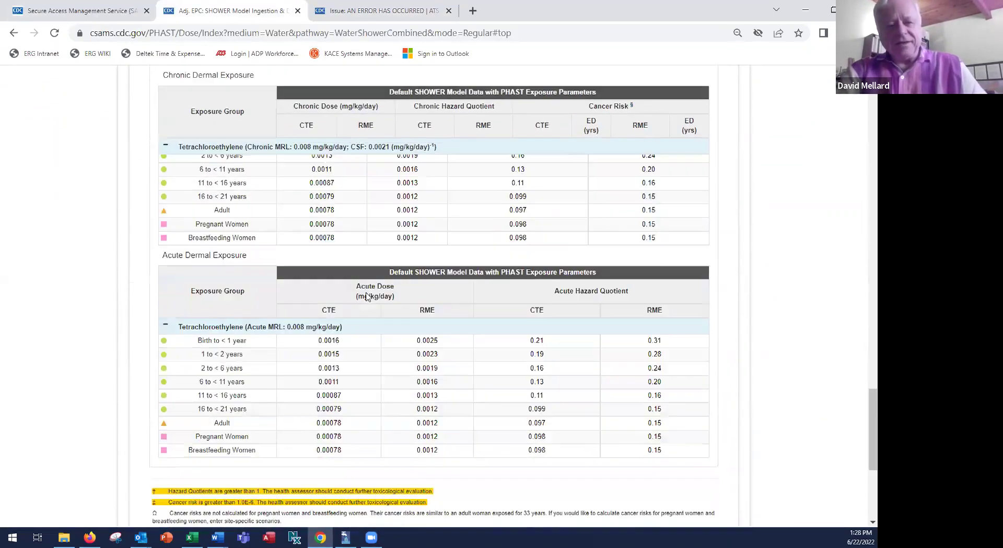
pyautogui.click(266, 498)
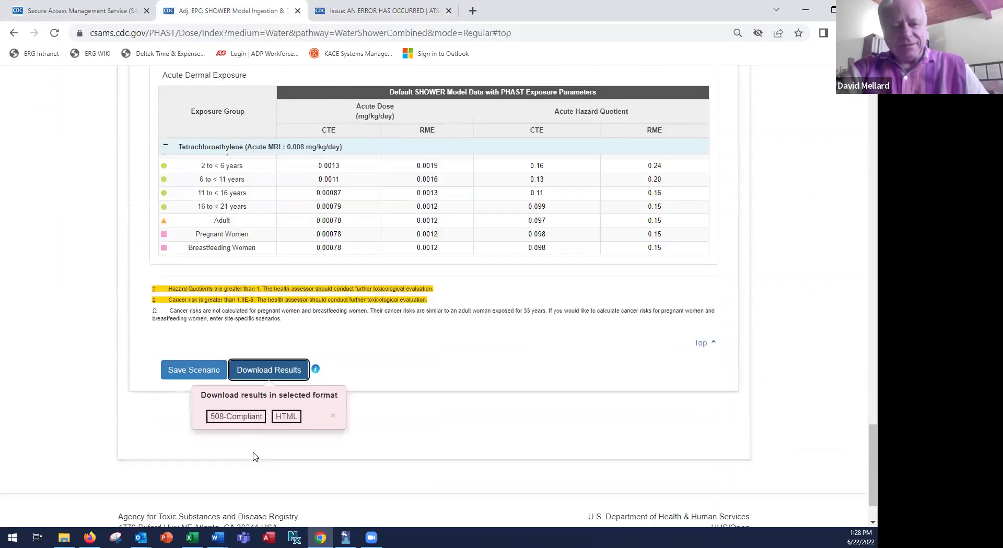
pyautogui.click(247, 422)
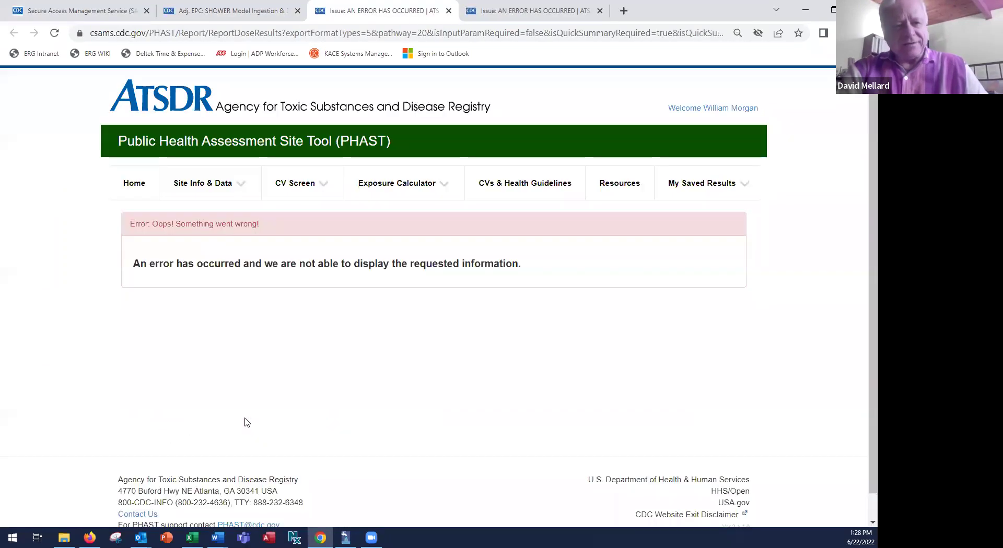
# - Launch a new PHAST session from the SAMS portal and open the SHOWER Model exposure calculator for inhalation, ingestion and dermal exposure
pyautogui.click(112, 11)
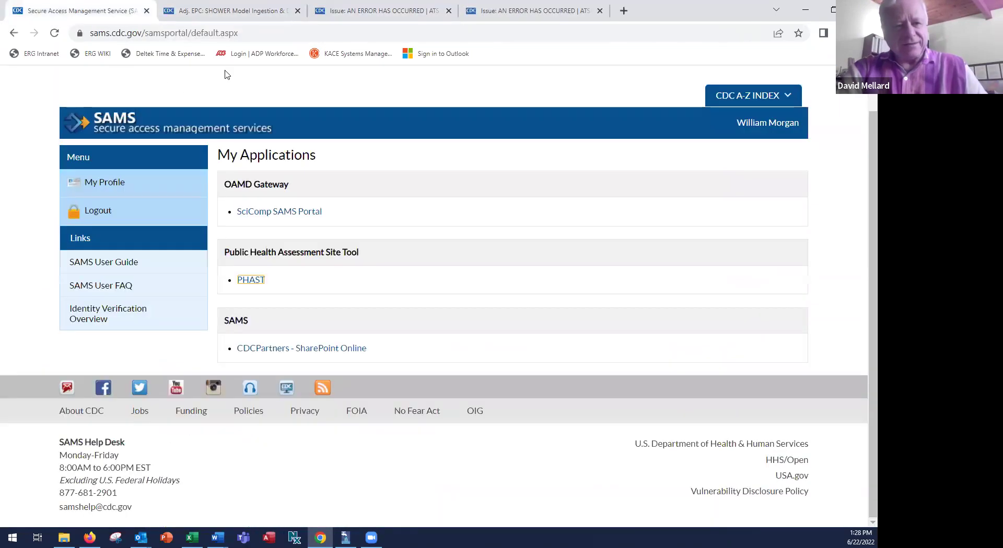
pyautogui.click(251, 280)
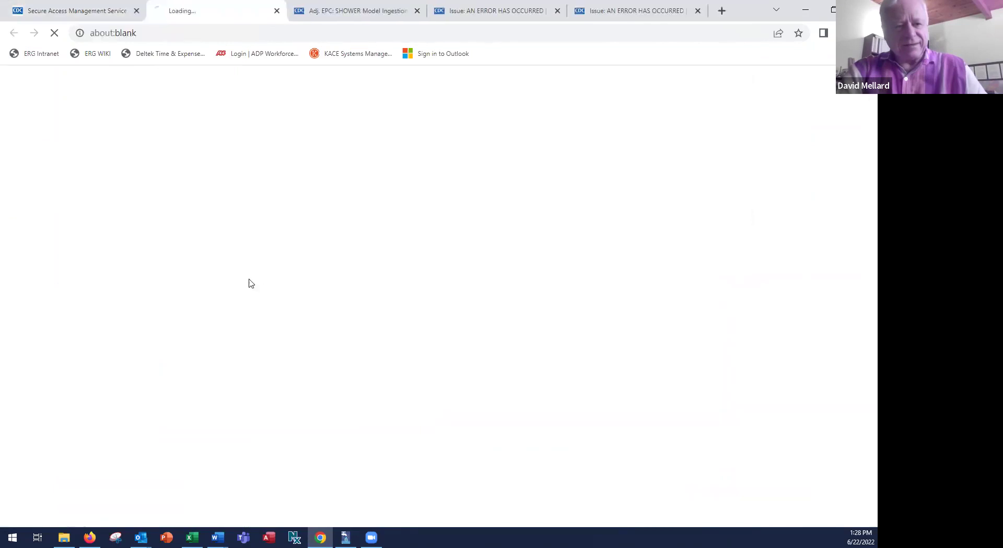
pyautogui.moveTo(193, 402)
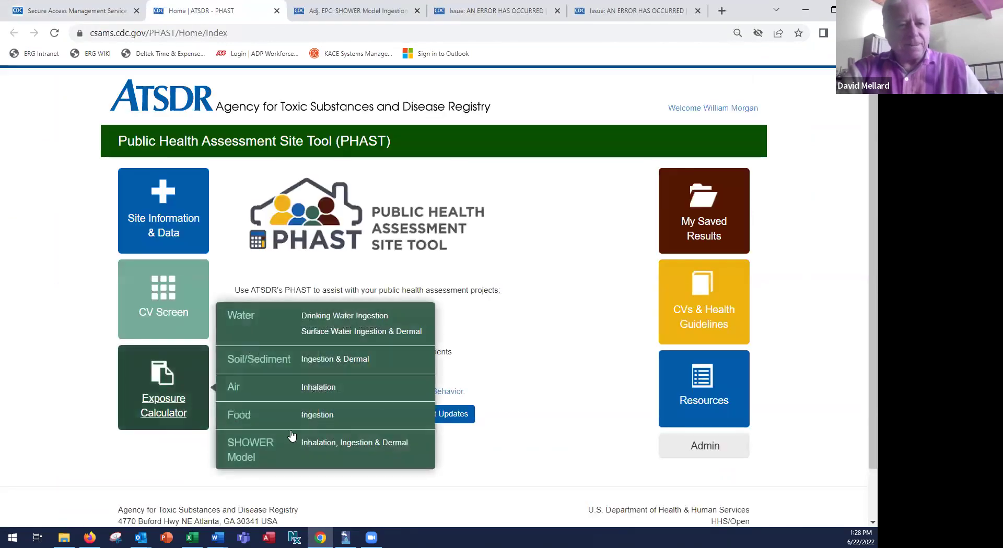
pyautogui.click(329, 443)
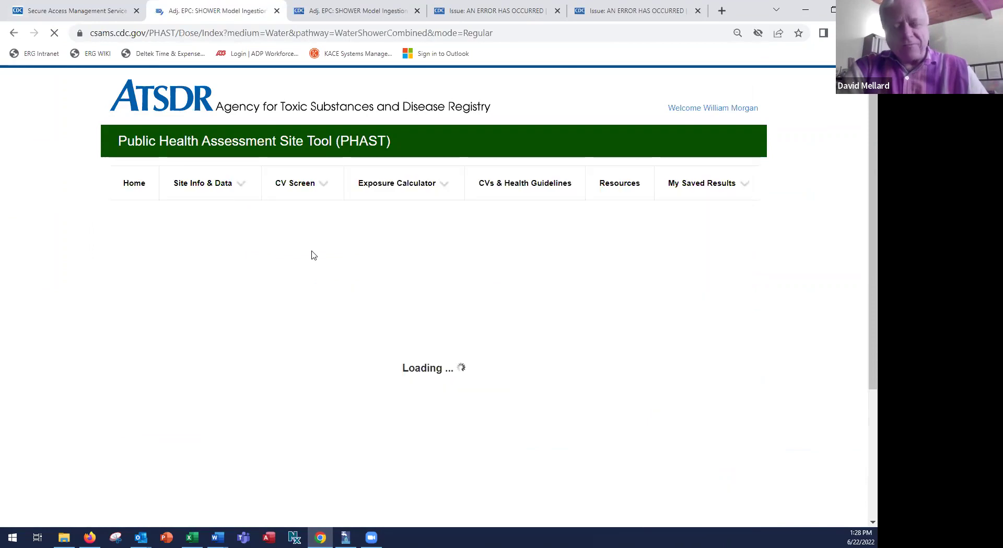
# - Import the scenario file Example Si_D_Tetrachlor.showermodelphastexport from the TrainingData folder
pyautogui.click(184, 397)
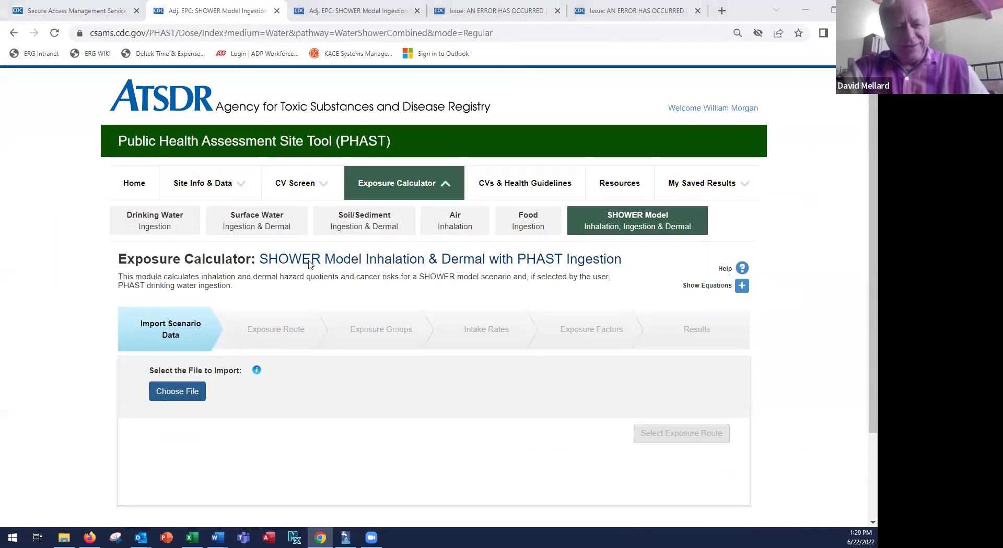
pyautogui.click(211, 88)
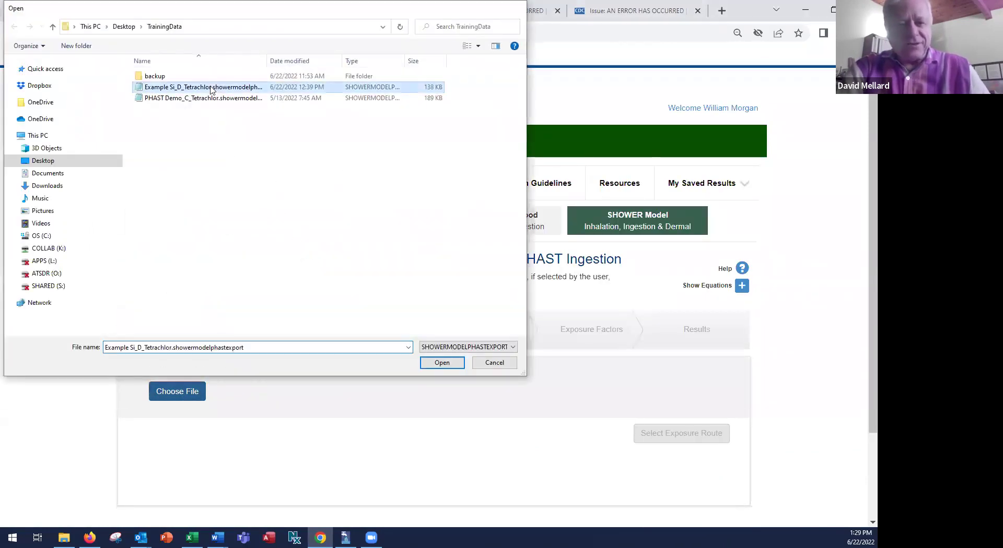
pyautogui.doubleClick(211, 88)
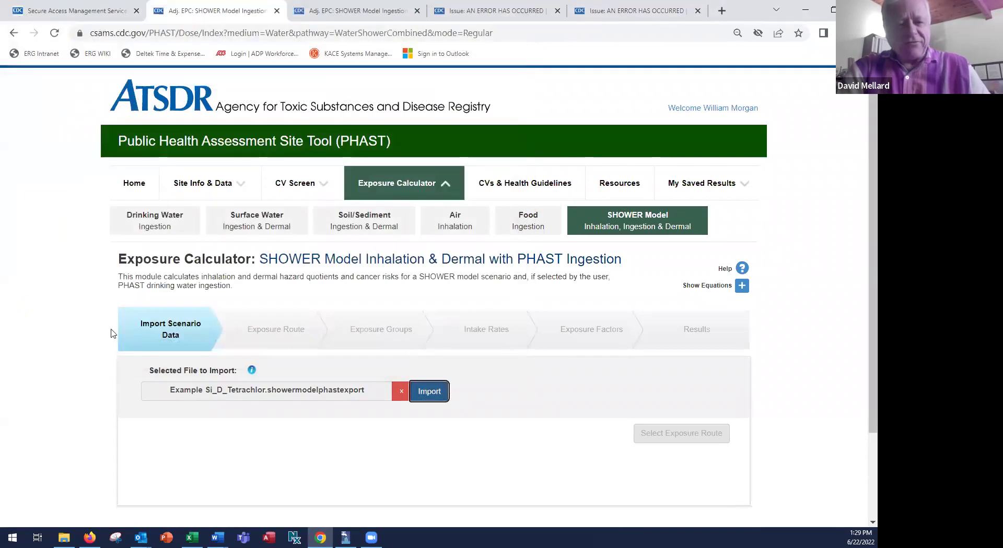
pyautogui.scroll(-5, 105, 329)
pyautogui.scroll(1, 107, 329)
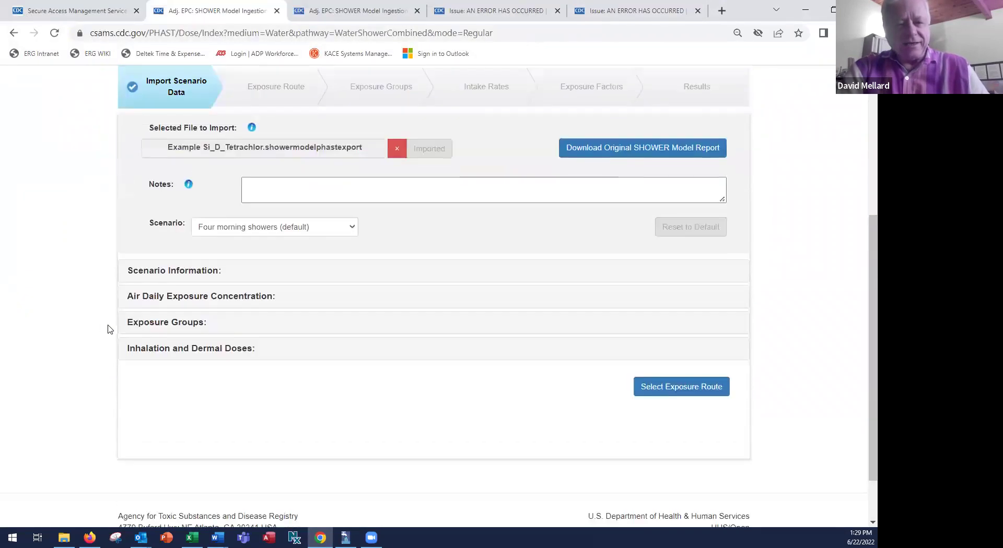
# - Choose the household water without drinking route, run the Quick Summary, and show its results by SHOWER model exposure group
pyautogui.click(685, 389)
pyautogui.click(225, 302)
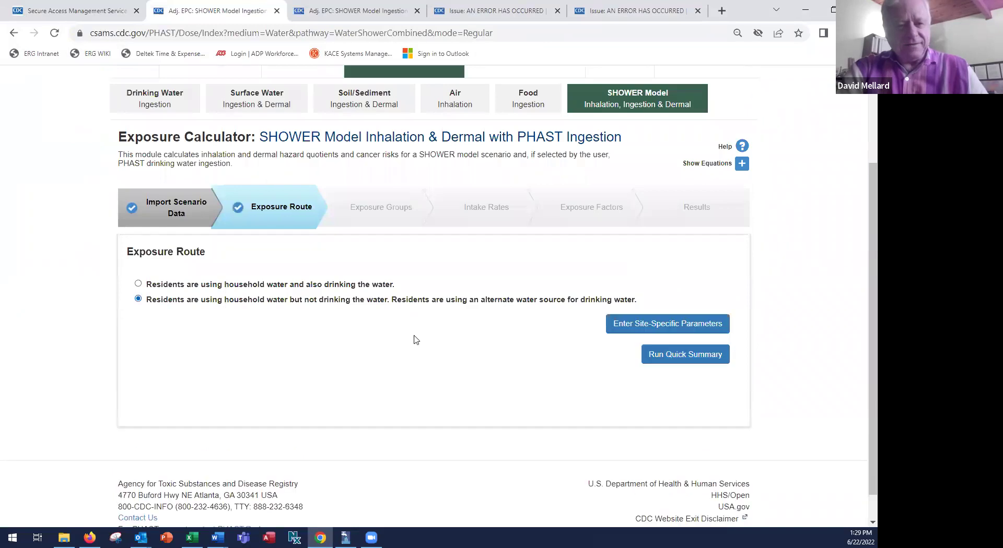
pyautogui.click(726, 356)
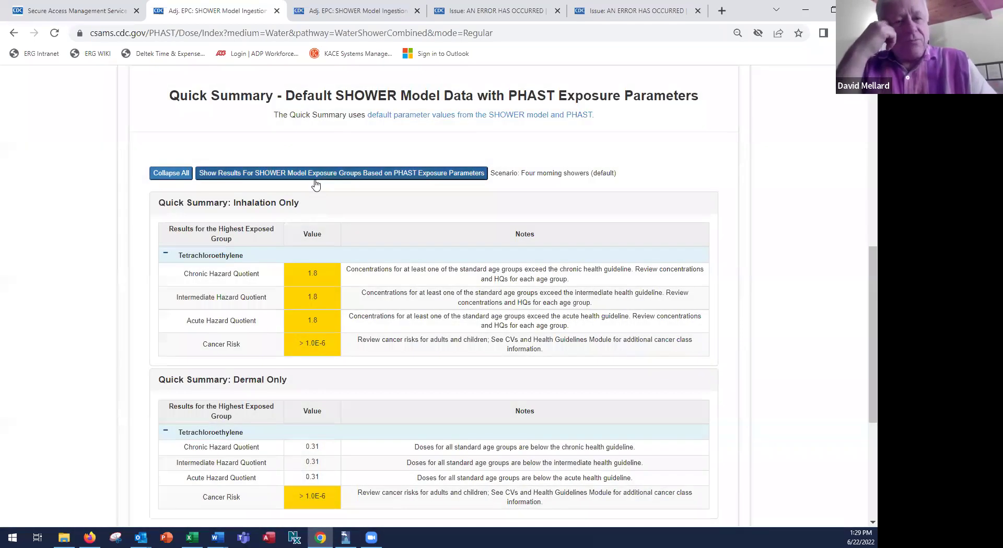
pyautogui.click(316, 177)
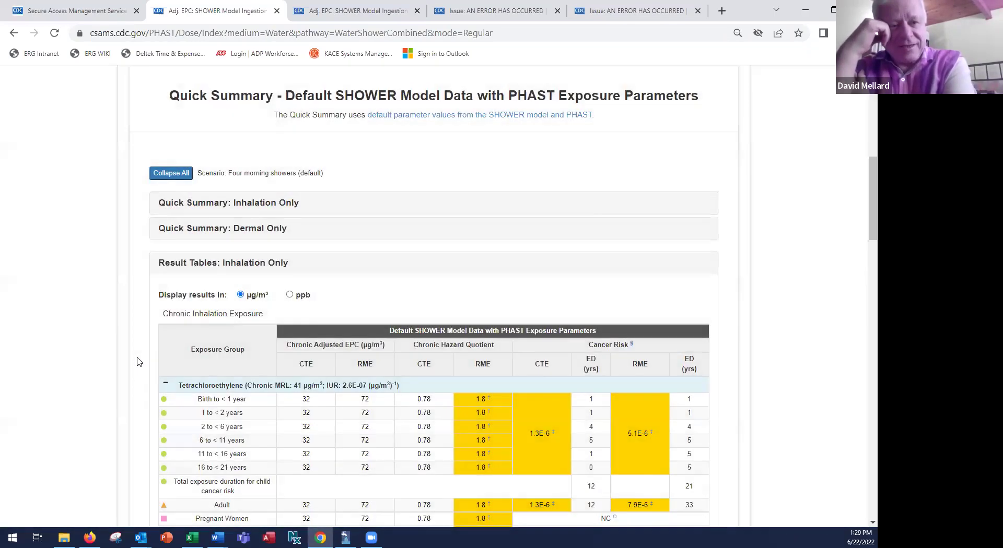
# - Download the no-drinking Quick Summary results for tetrachloroethylene in the 508-Compliant format
pyautogui.scroll(-10, 138, 361)
pyautogui.scroll(-10, 138, 362)
pyautogui.click(295, 305)
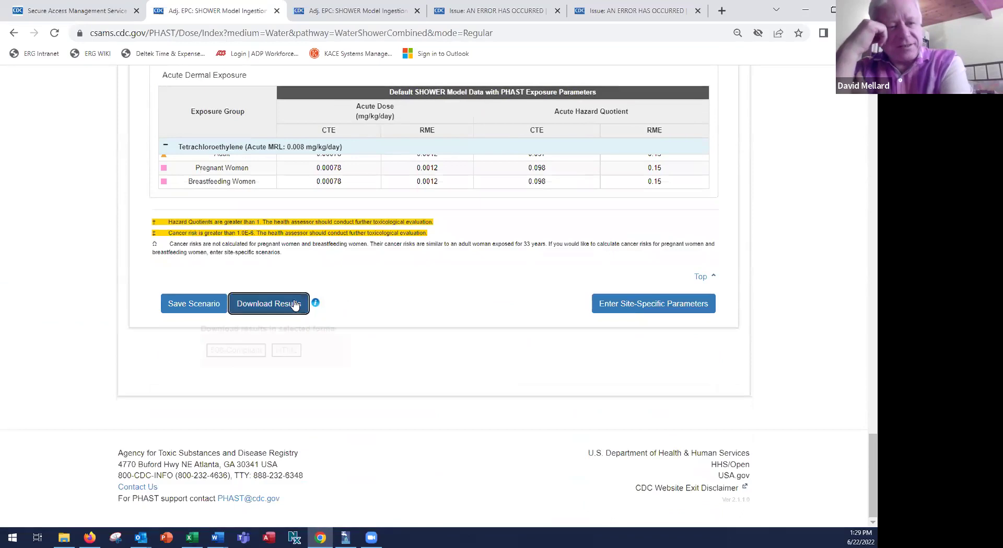
pyautogui.click(247, 354)
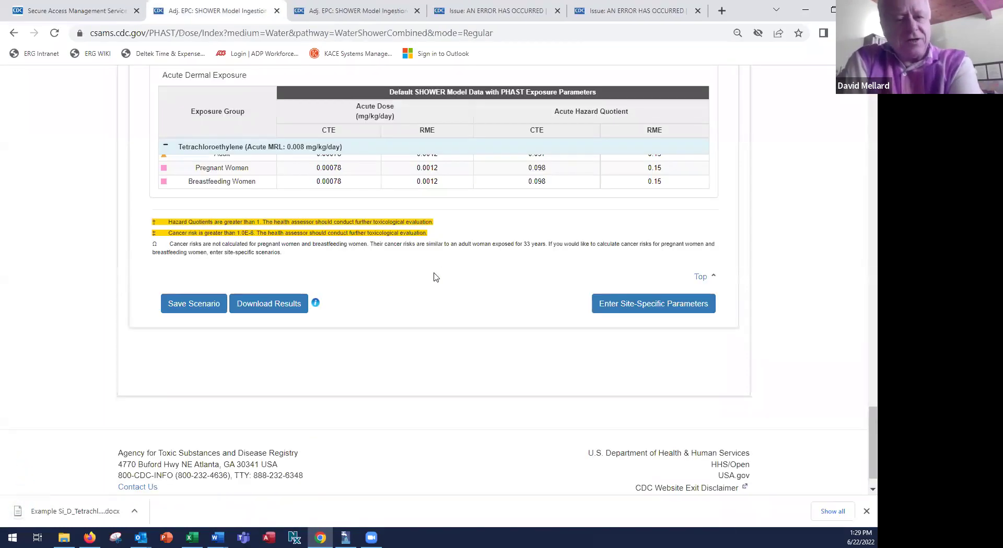
# - Open the downloaded PHAST report in Word with editing enabled and view its Default SHOWER Model Results section at 120% zoom
pyautogui.click(97, 519)
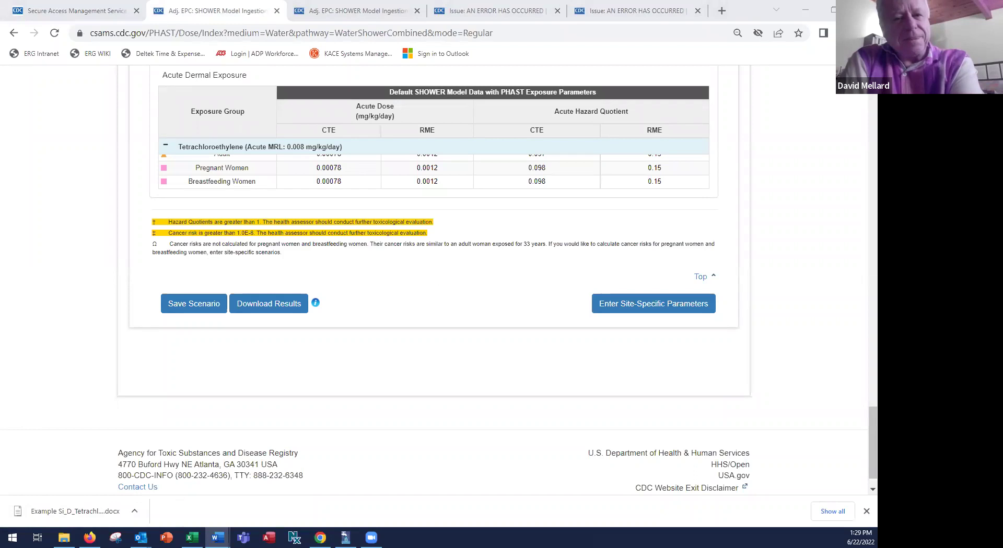
pyautogui.click(686, 115)
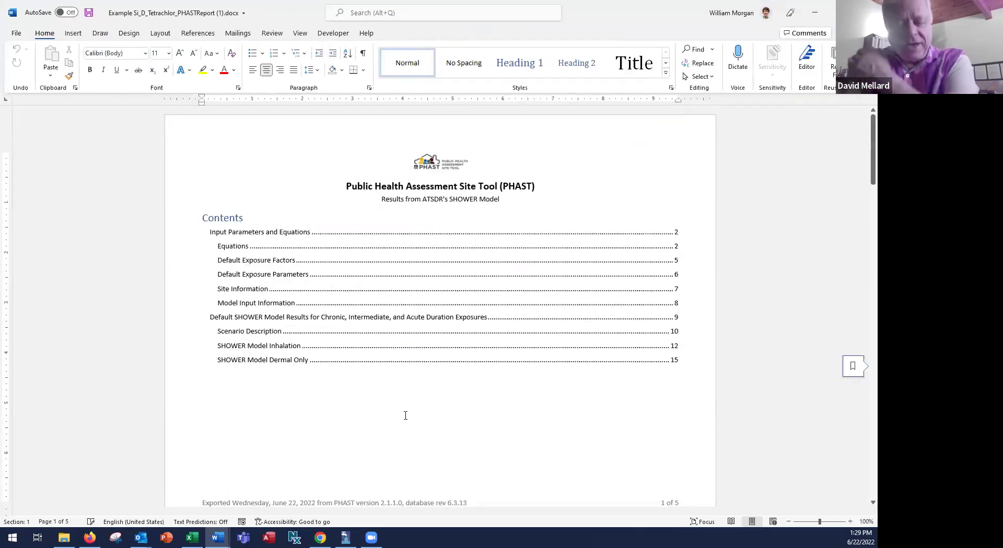
pyautogui.keyDown('ctrl'); pyautogui.click(333, 317); pyautogui.keyUp('ctrl')
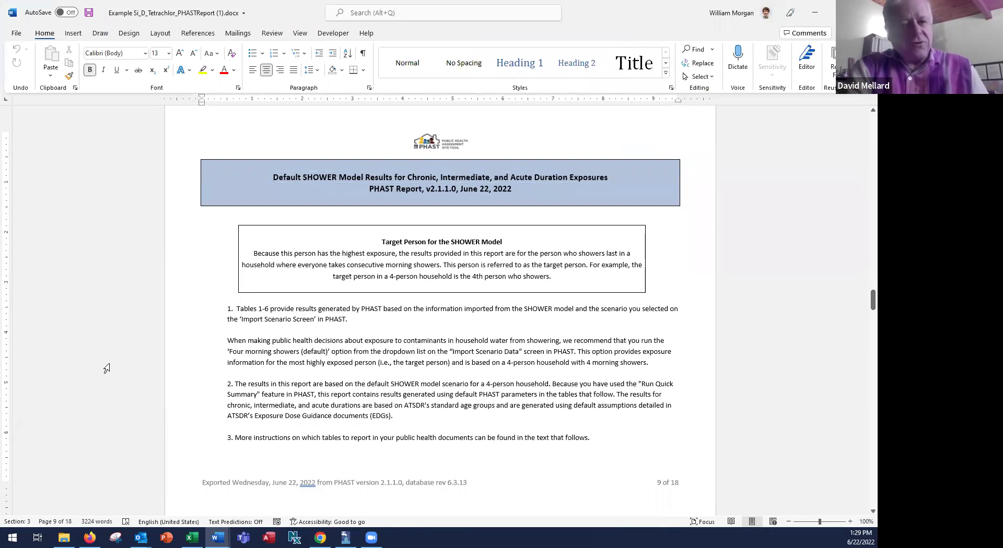
pyautogui.click(850, 522)
pyautogui.click(850, 522)
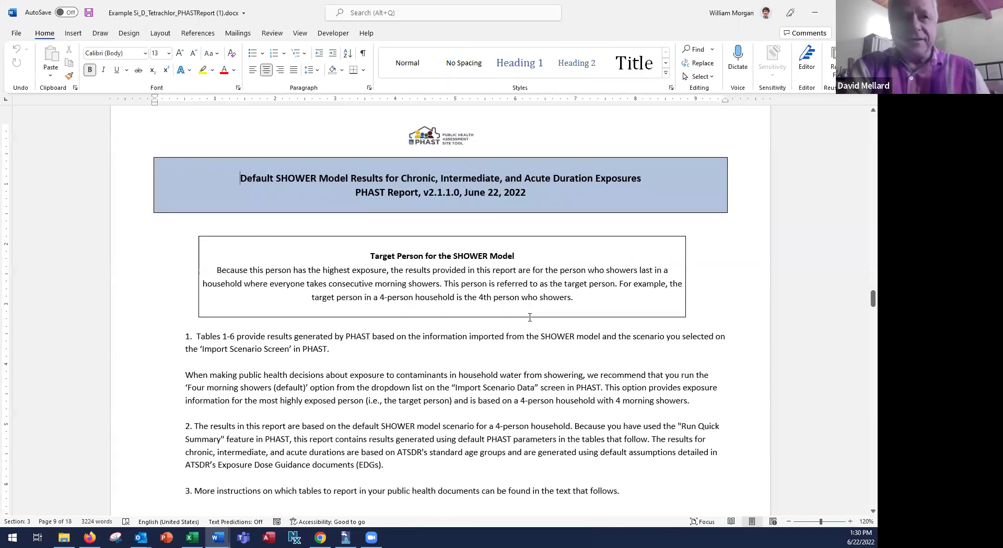